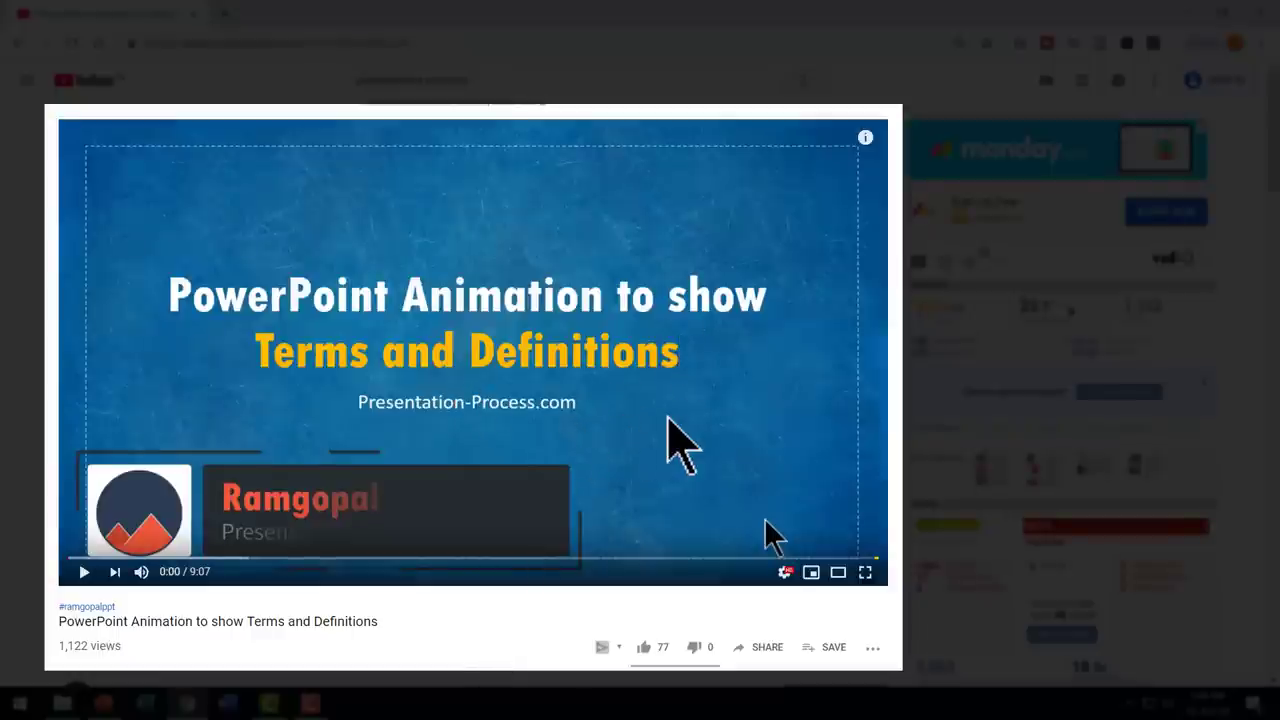
Scroll the YouTube page down to the comment asking about an opening-card envelope effect
scroll(668, 434, down, 6)
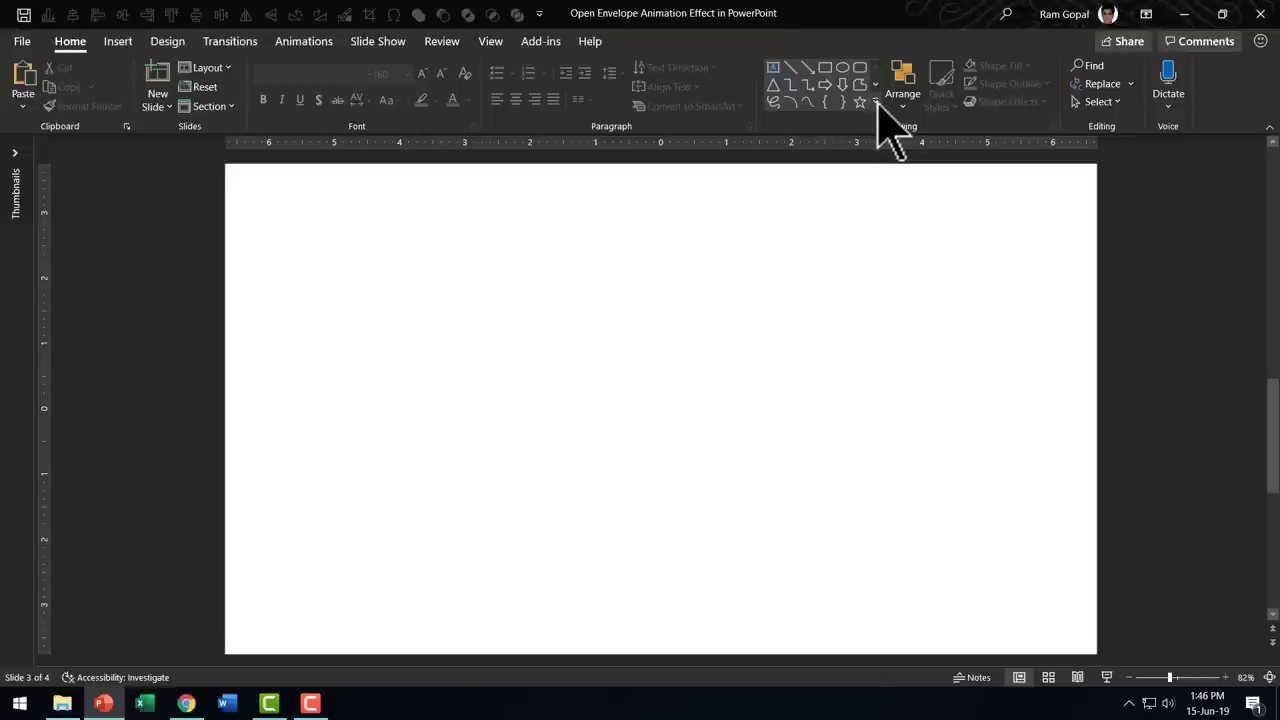
Draw a 3.7" by 6.28" rectangle in the lower middle with no outline and Accent 5 Darker 50% fill
click(876, 103)
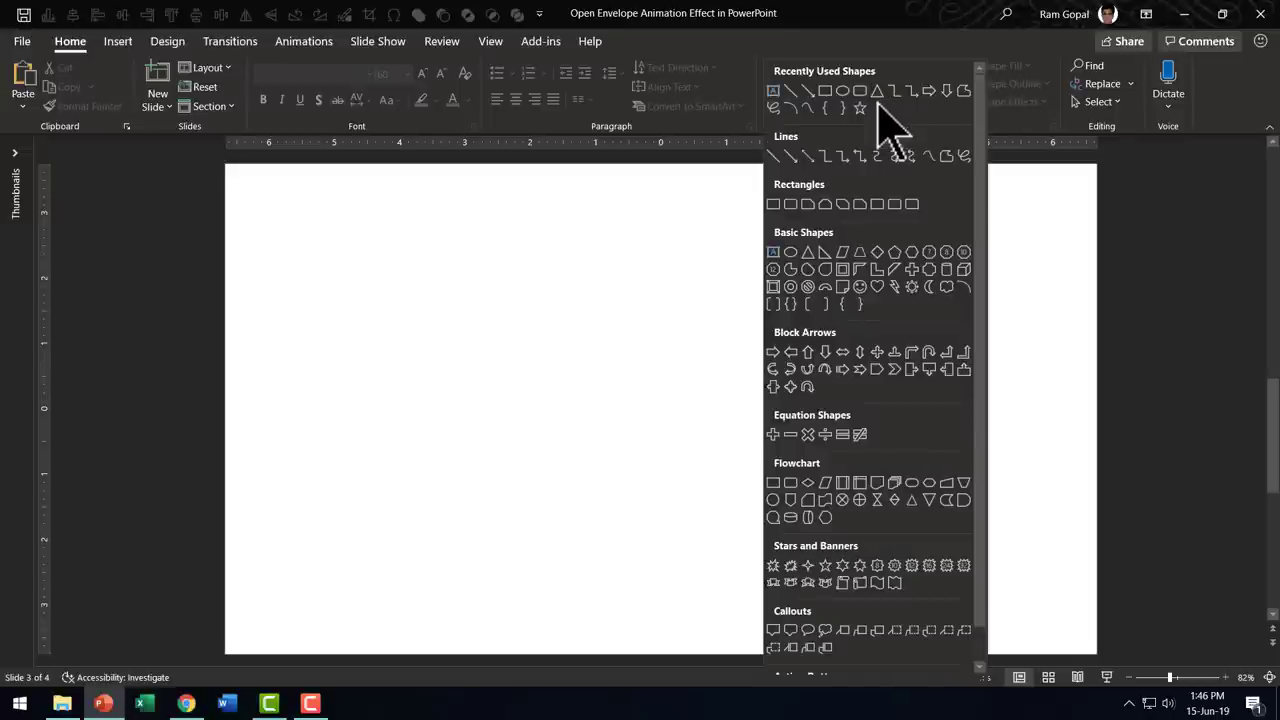
click(774, 205)
drag(466, 351, 876, 594)
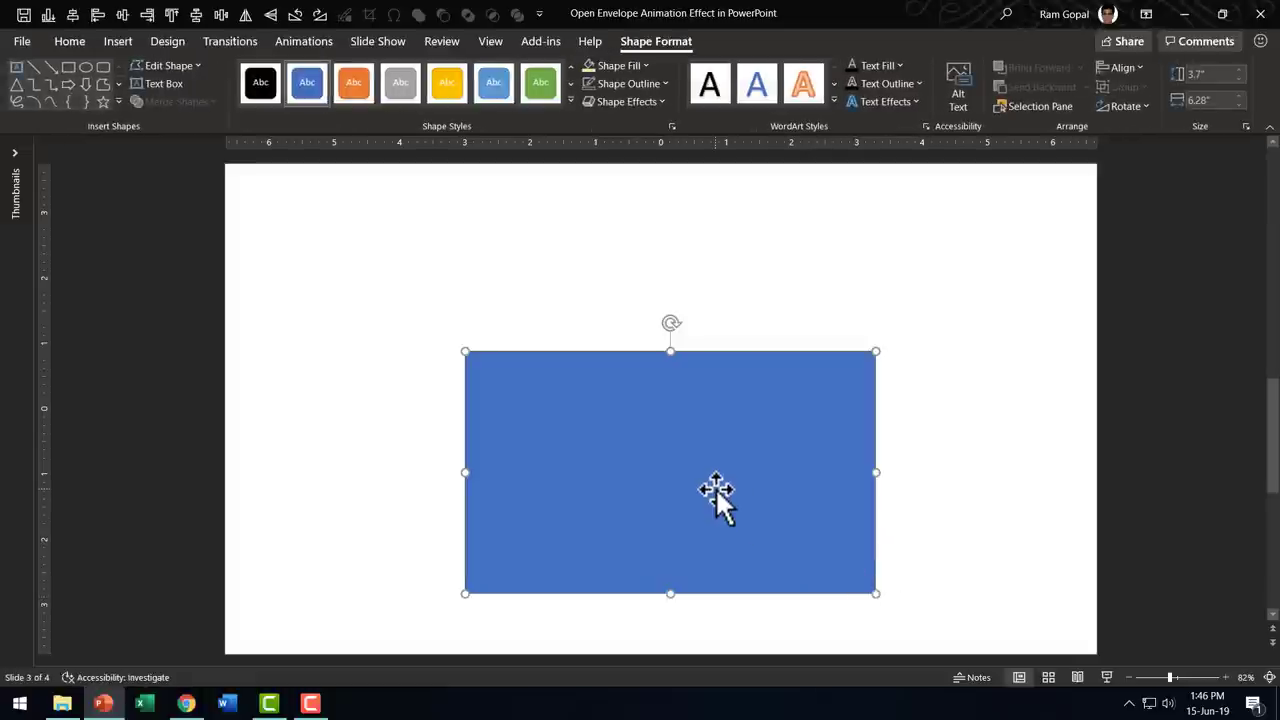
click(637, 86)
click(638, 303)
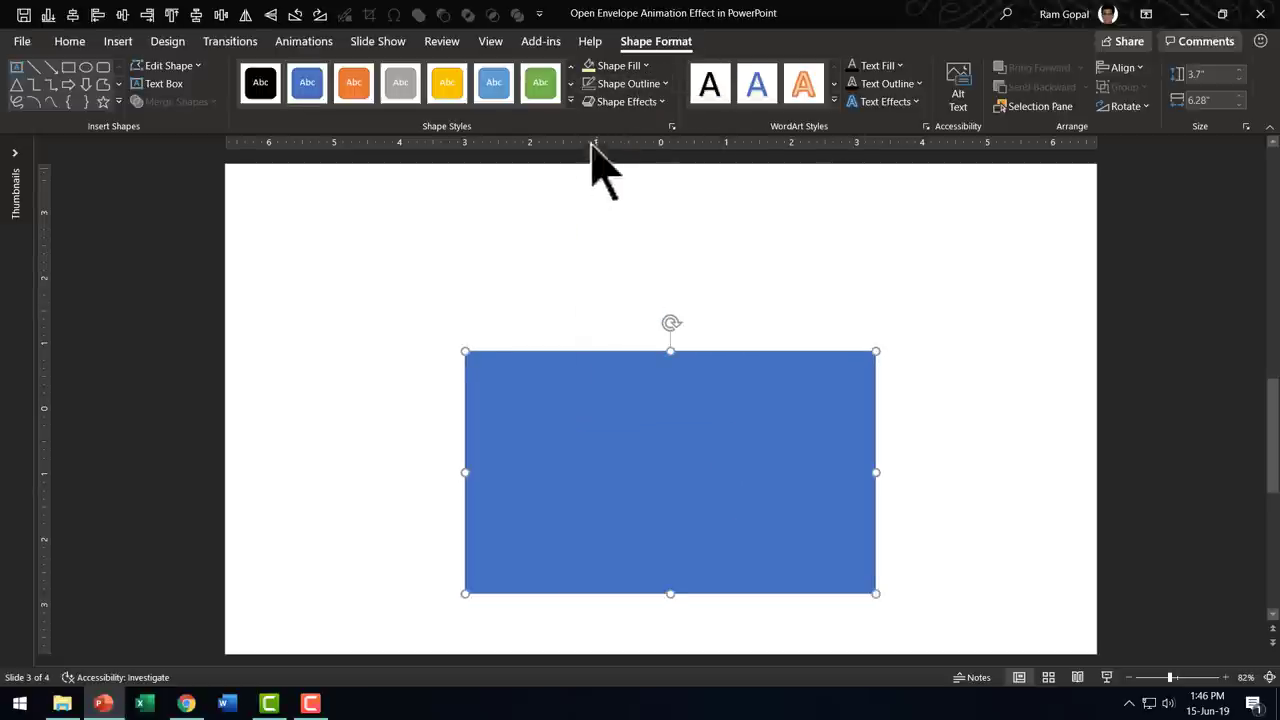
click(622, 66)
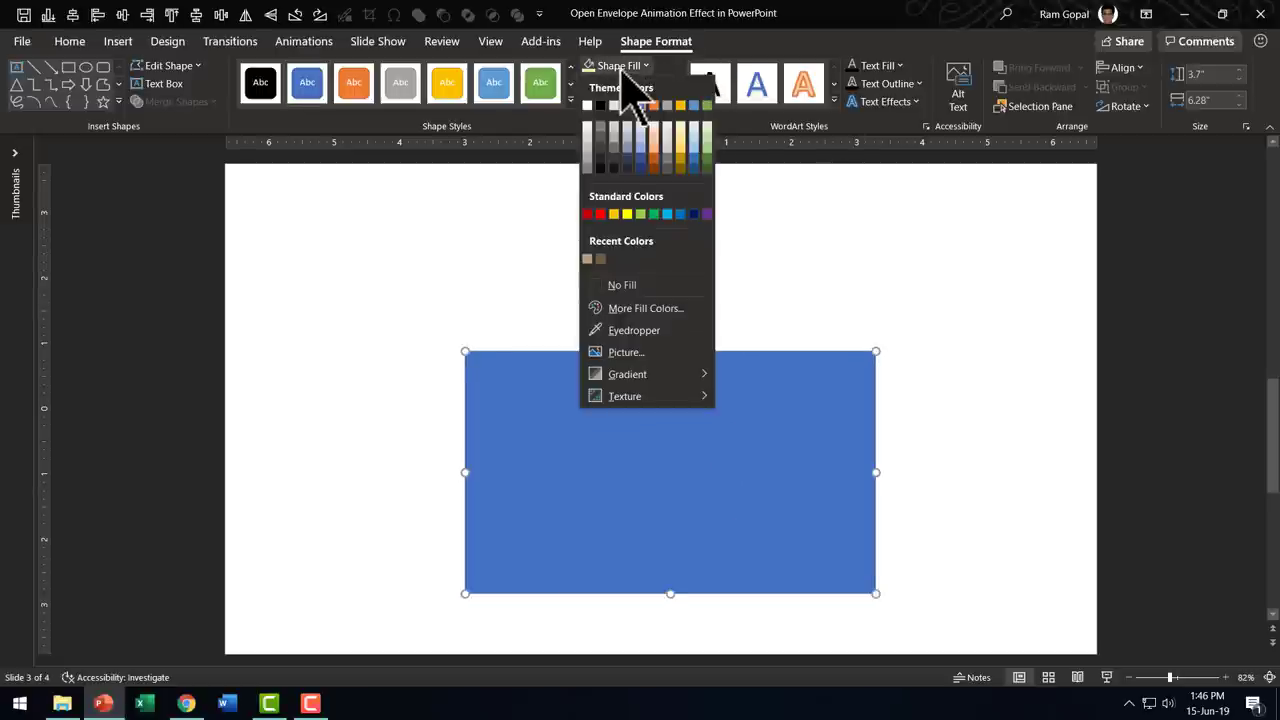
click(695, 168)
click(1071, 347)
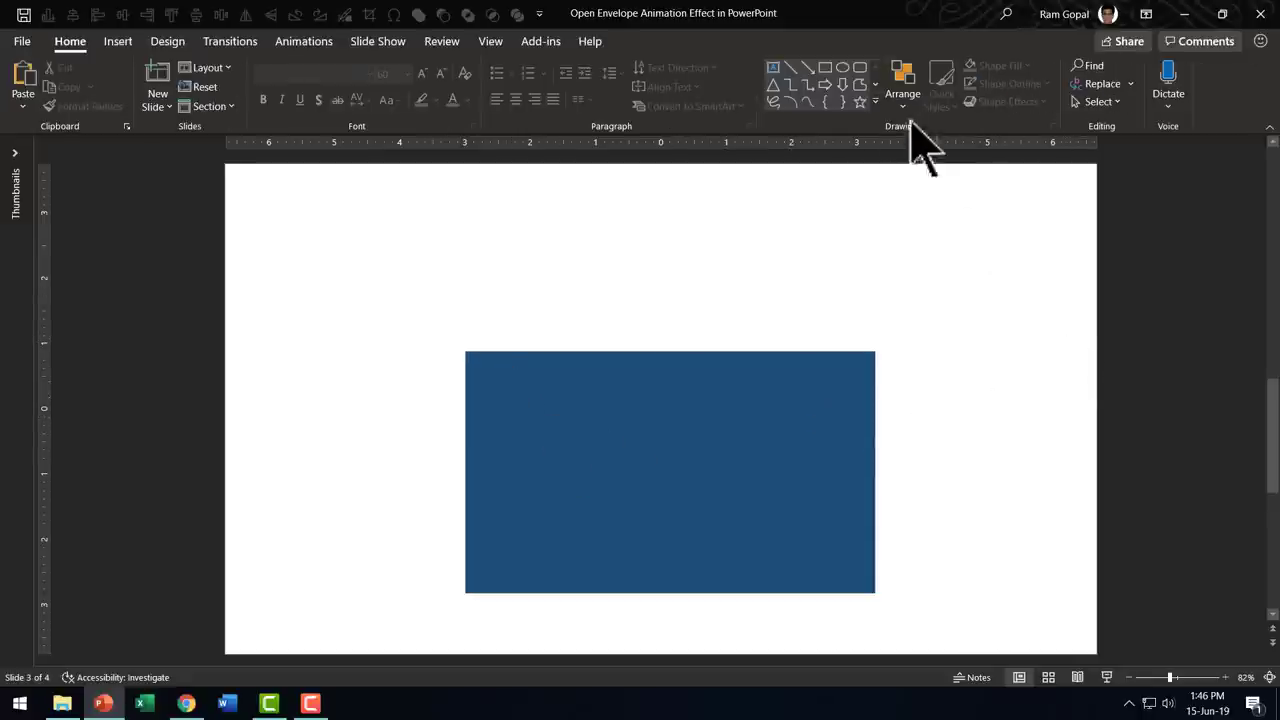
Draw a 3.5" by 5.95" rectangle inside the blue one and fill it light yellow
click(876, 102)
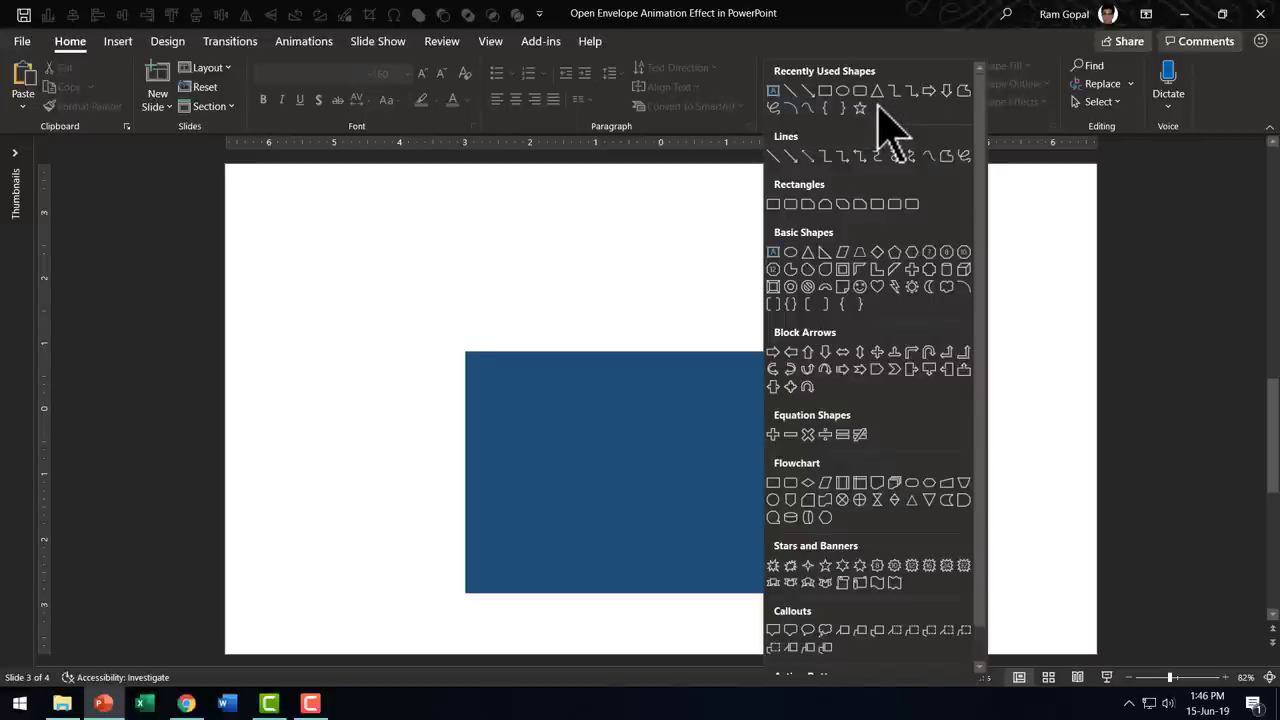
click(774, 205)
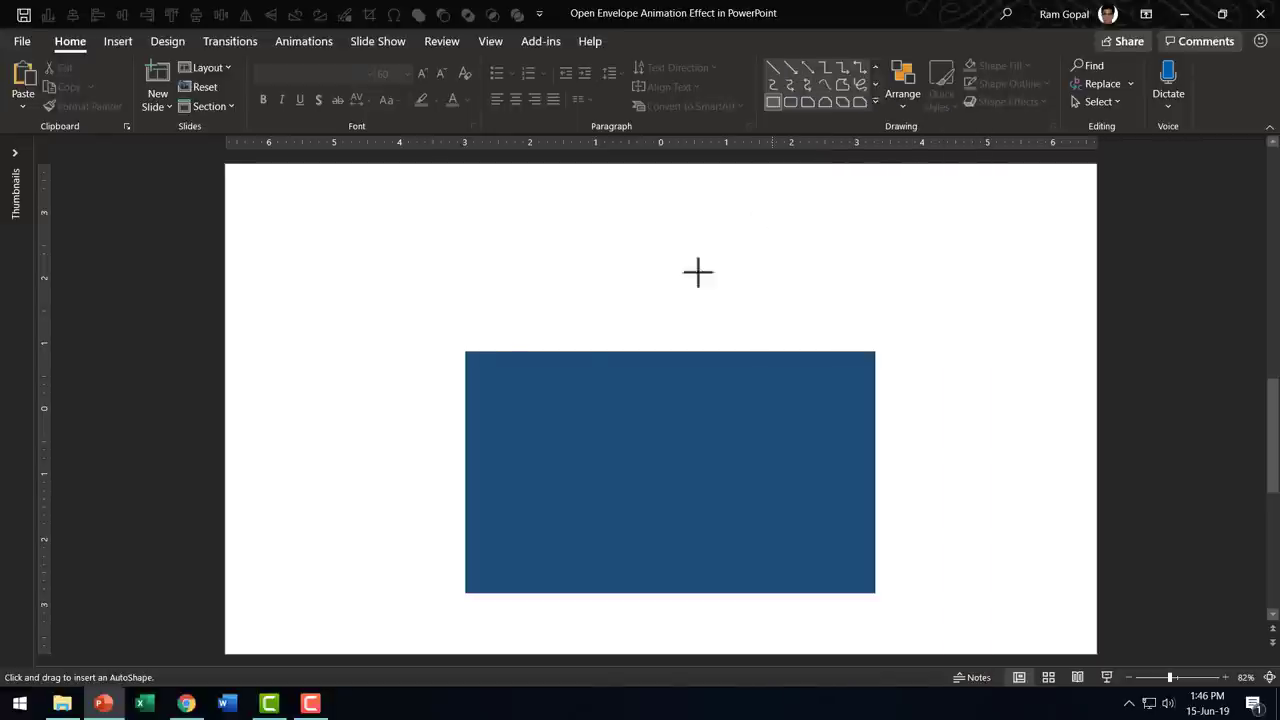
drag(483, 366, 863, 593)
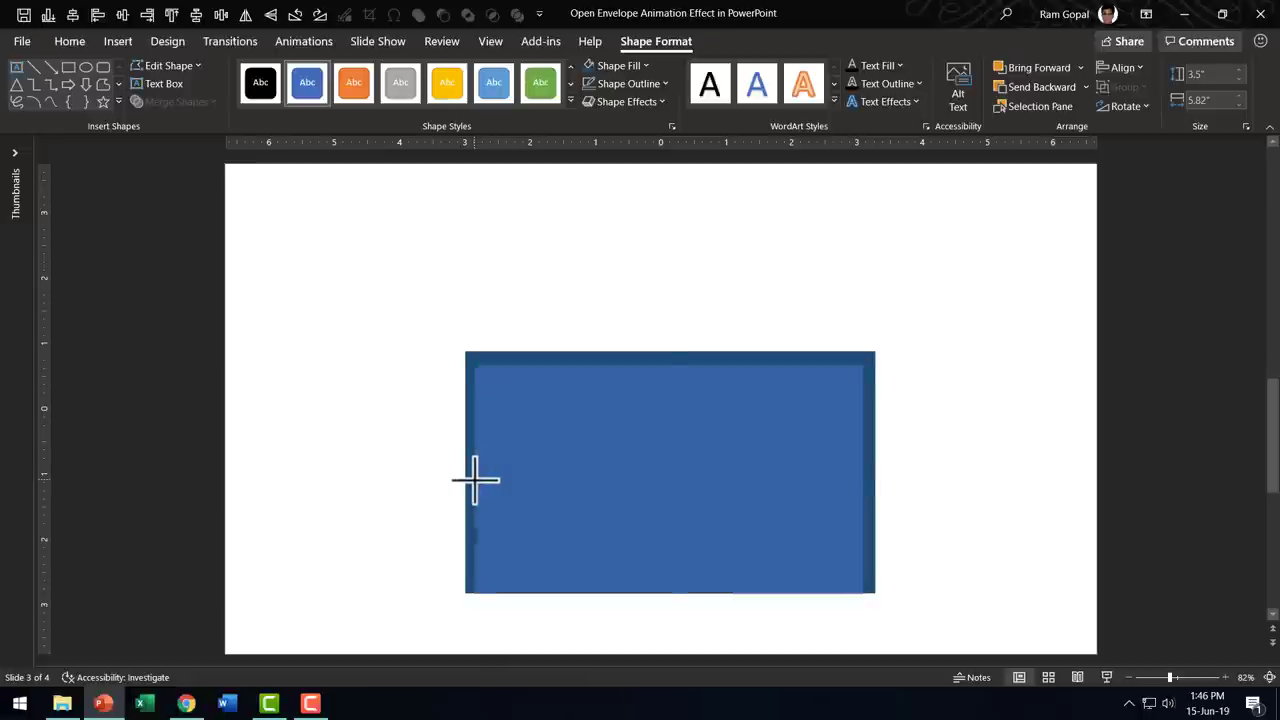
click(638, 484)
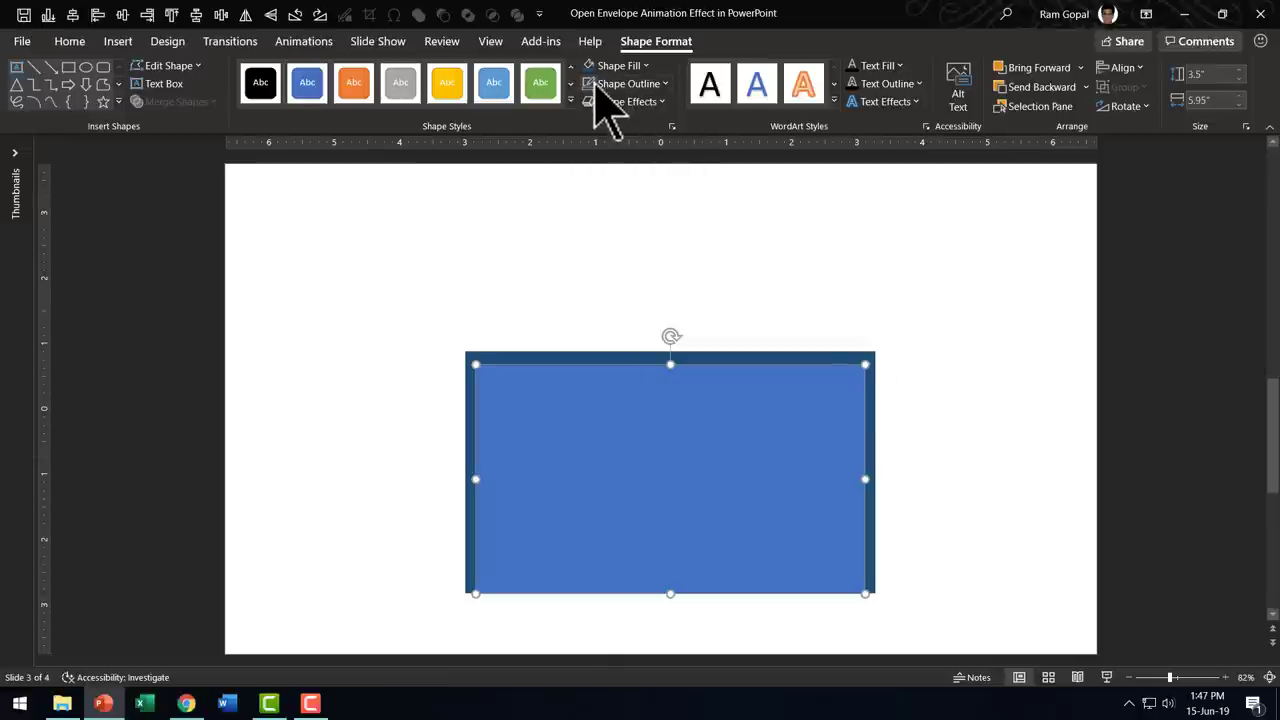
click(630, 68)
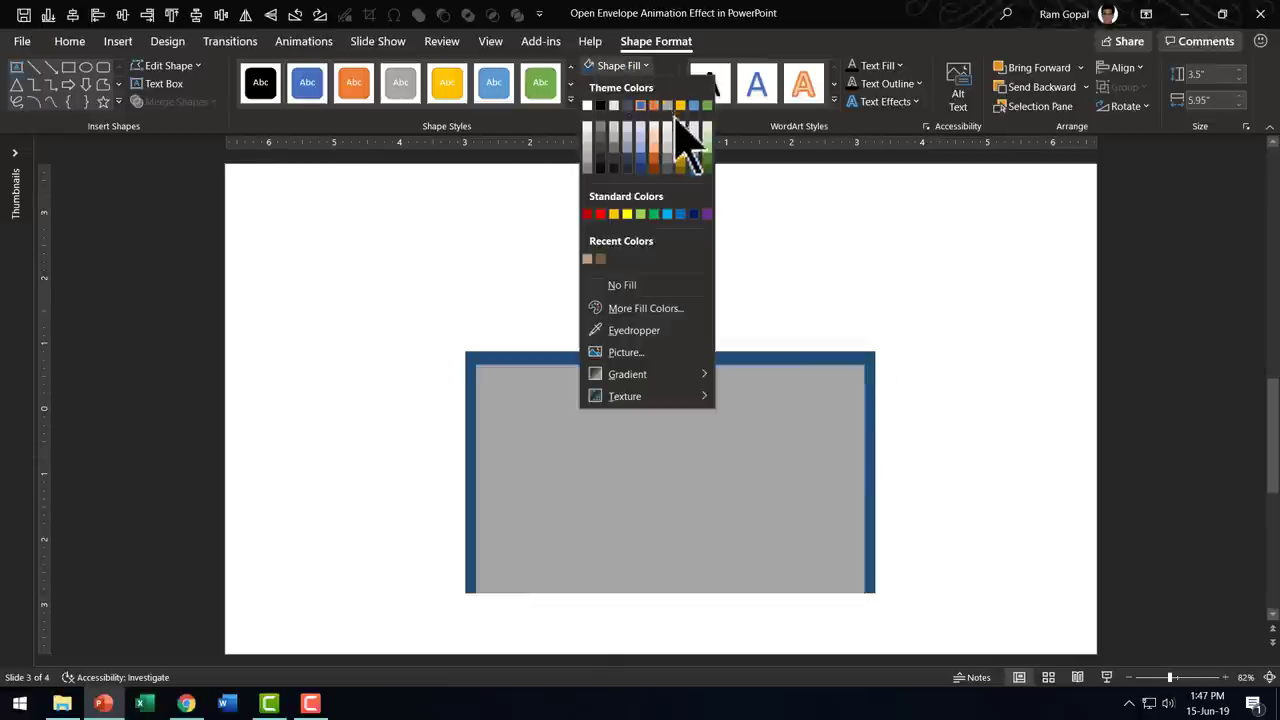
click(682, 144)
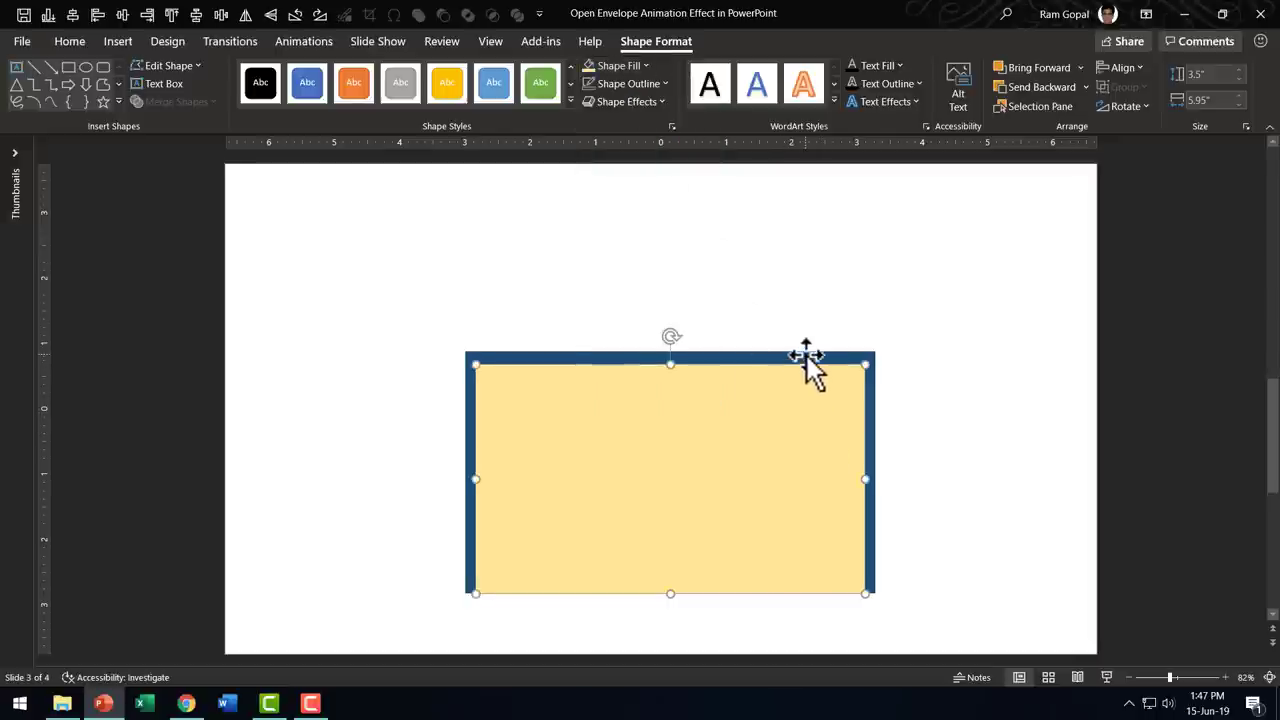
Add a text box above the card reading 'This is the text that goes inside the envelope on the card.'
click(72, 43)
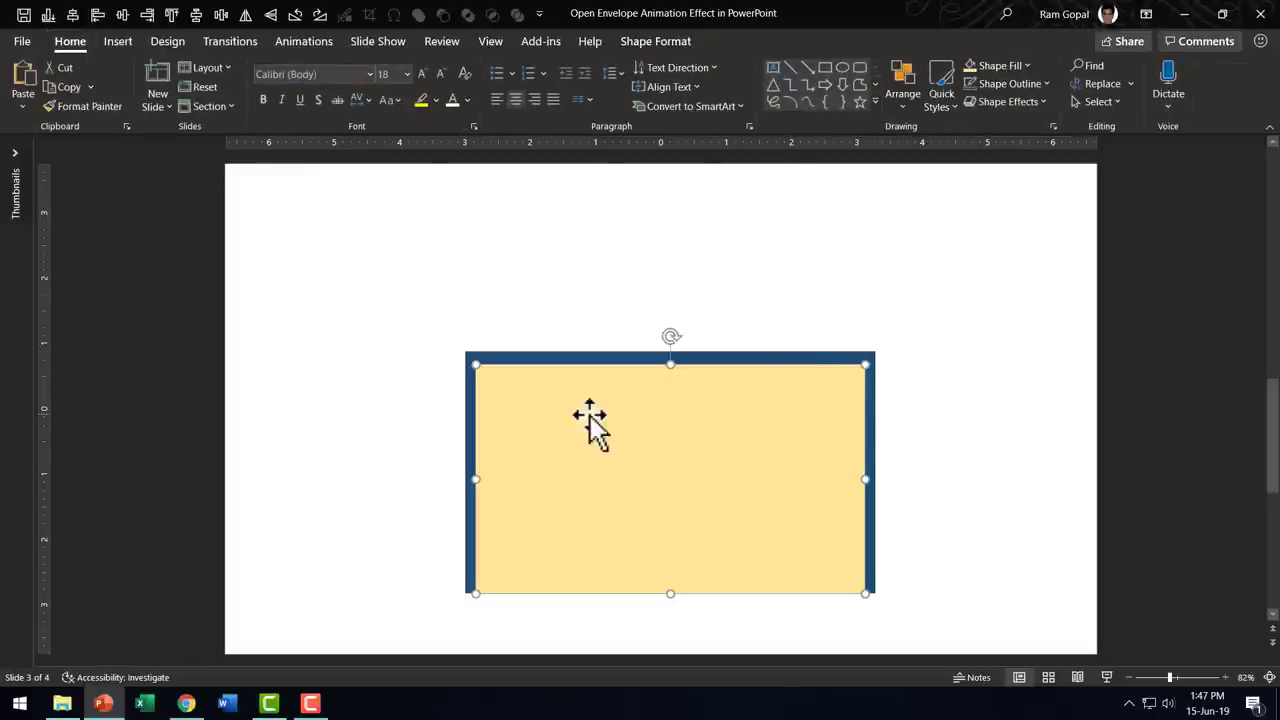
click(876, 102)
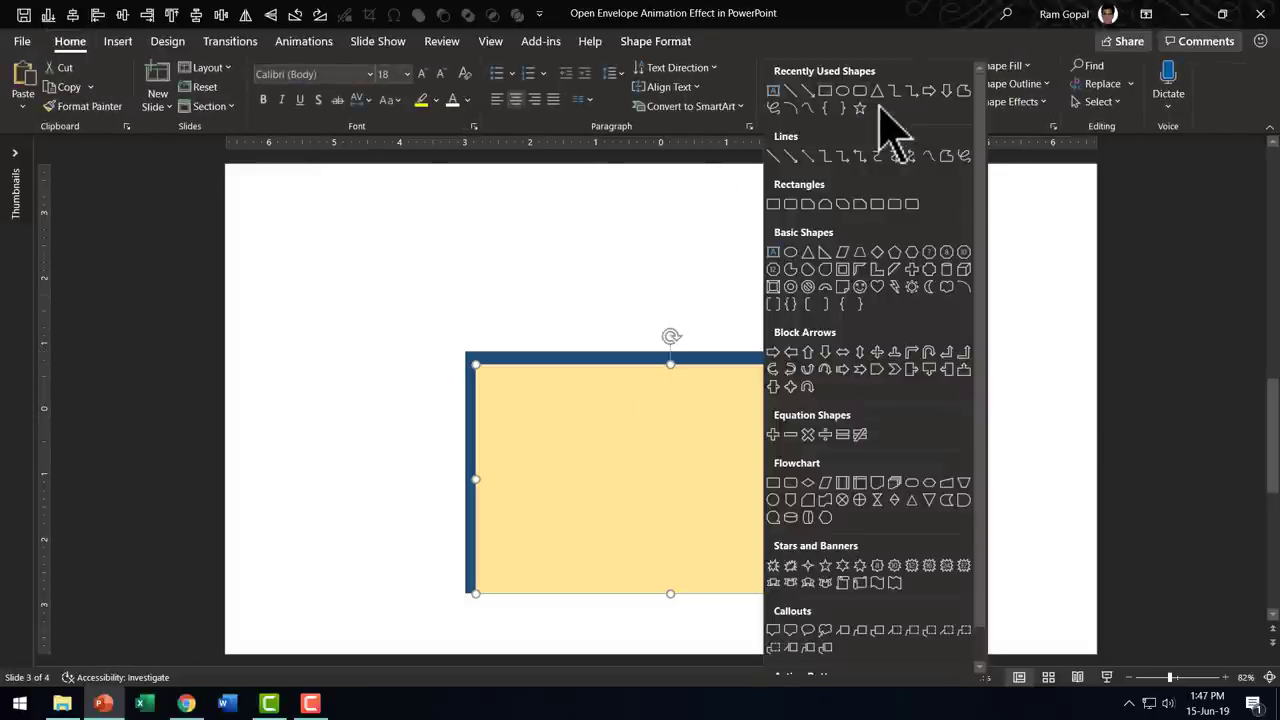
click(773, 252)
click(469, 250)
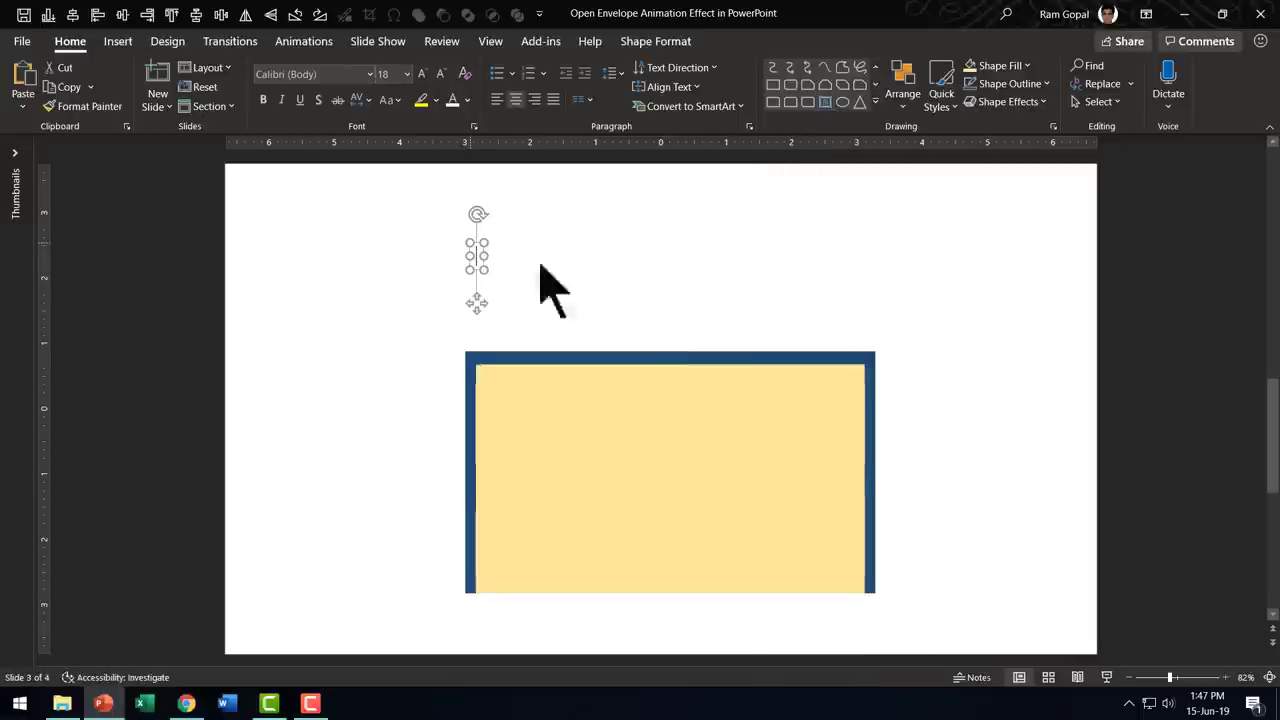
text(This i)
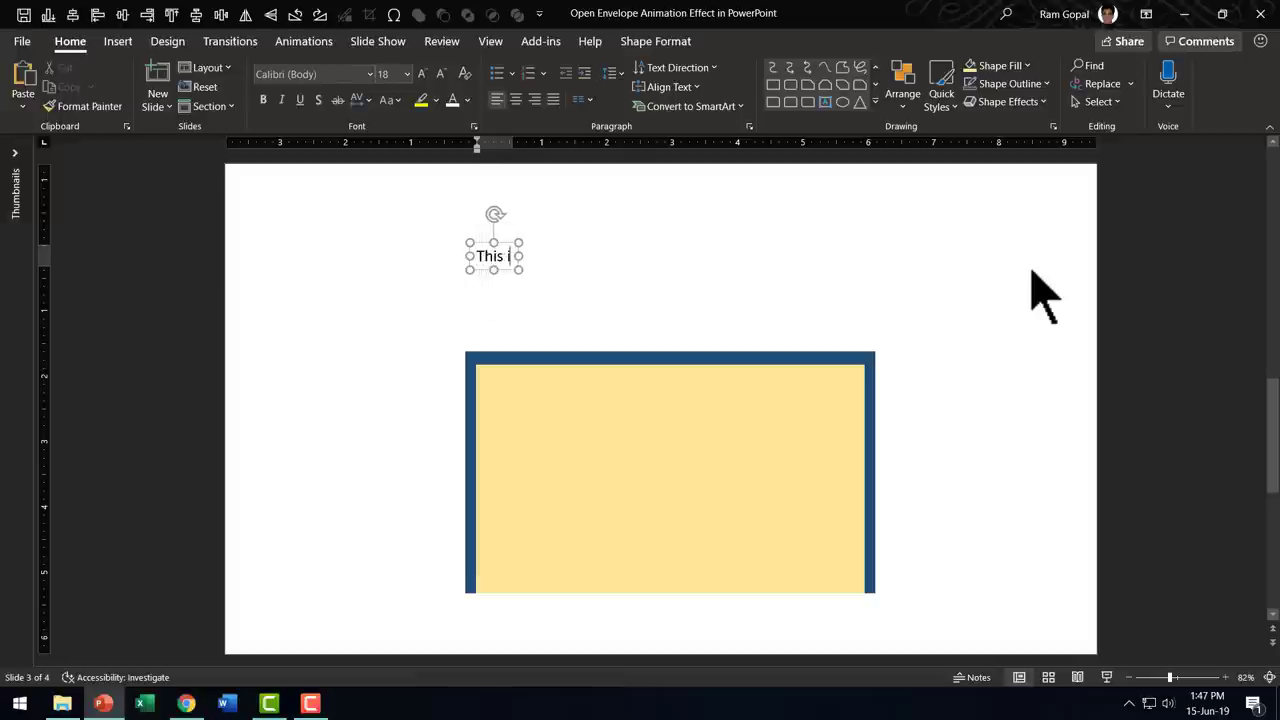
text(s the text that )
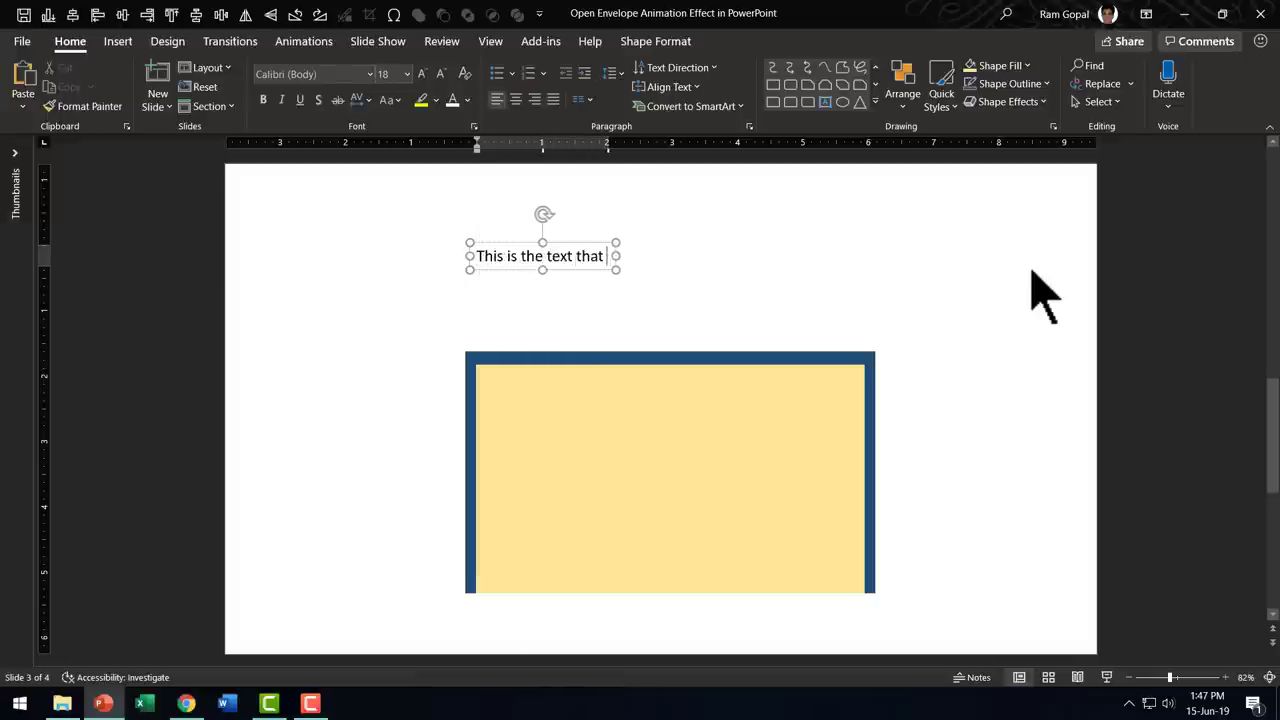
text(goes inside the)
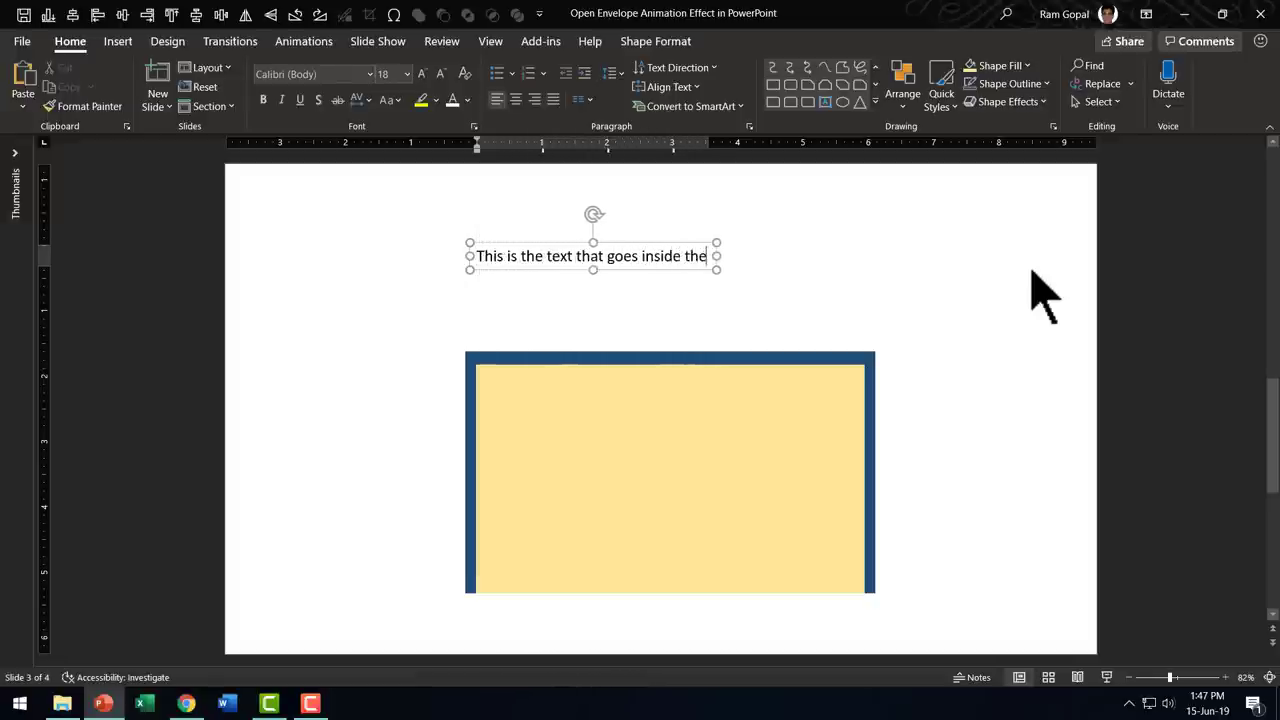
text( envelope on the card.)
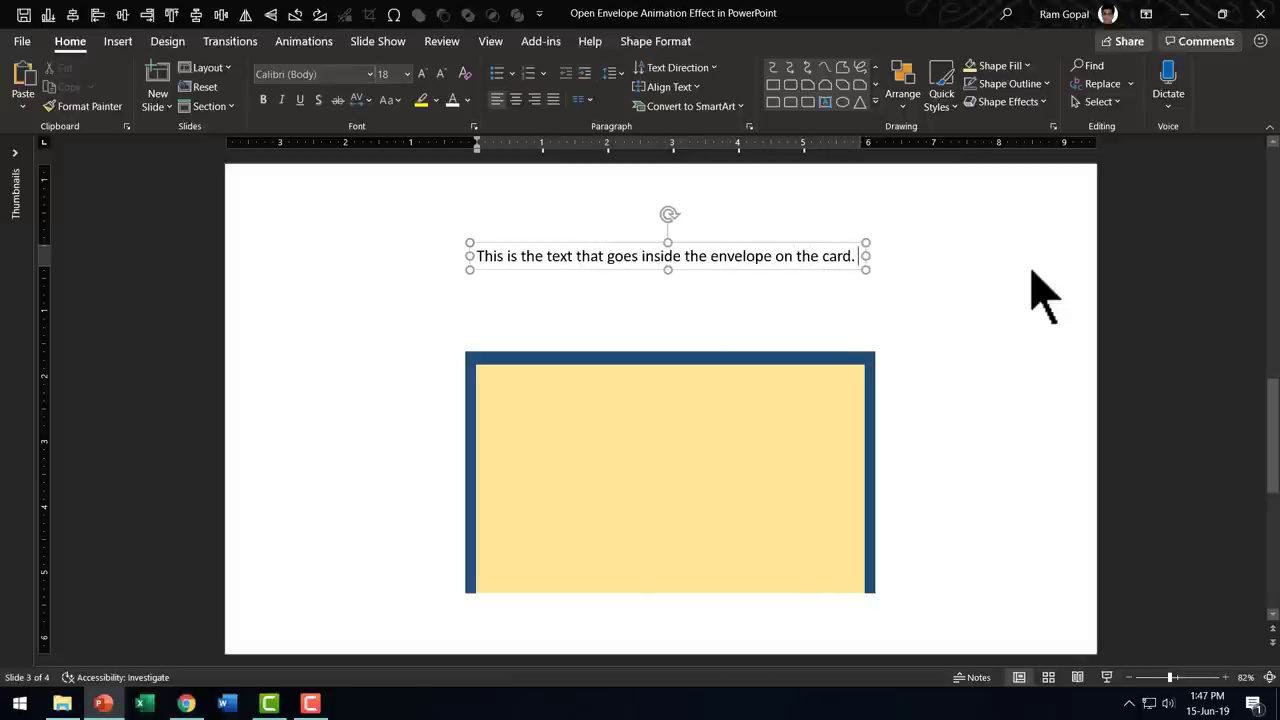
key(BackSpace)
click(848, 252)
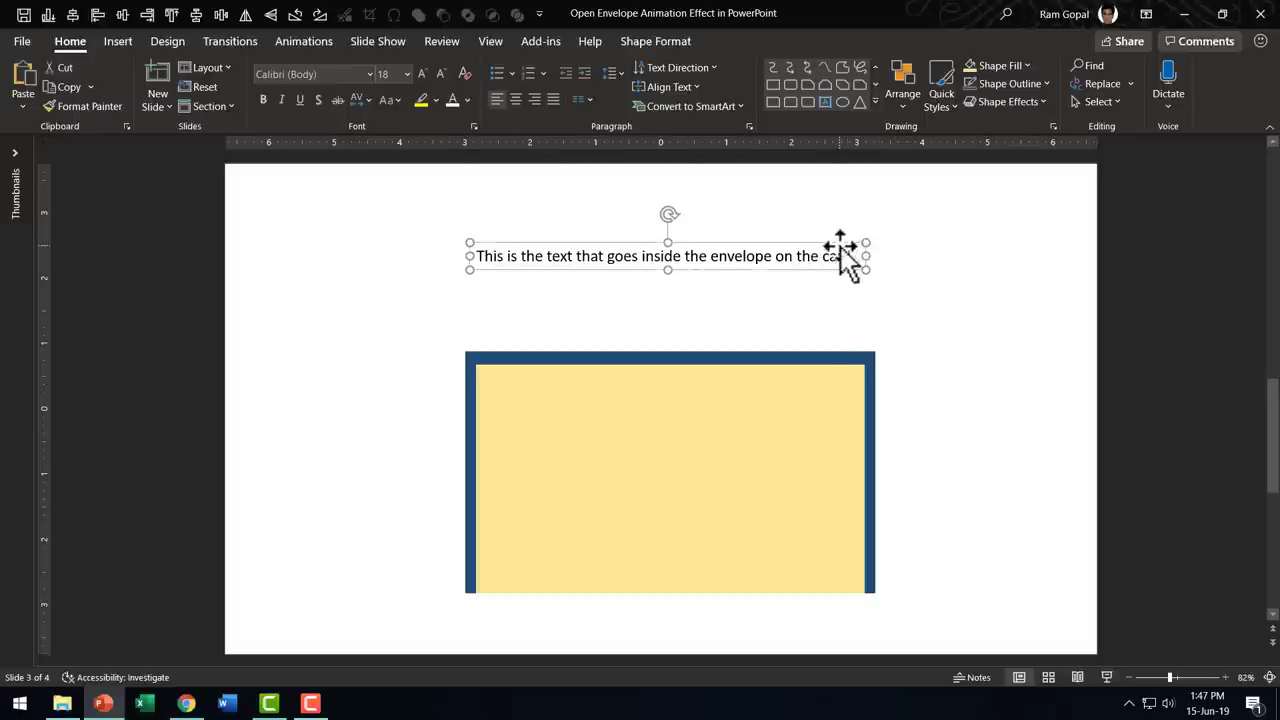
Set the card text in the Jenna Sue font and enlarge it to size 18
click(370, 74)
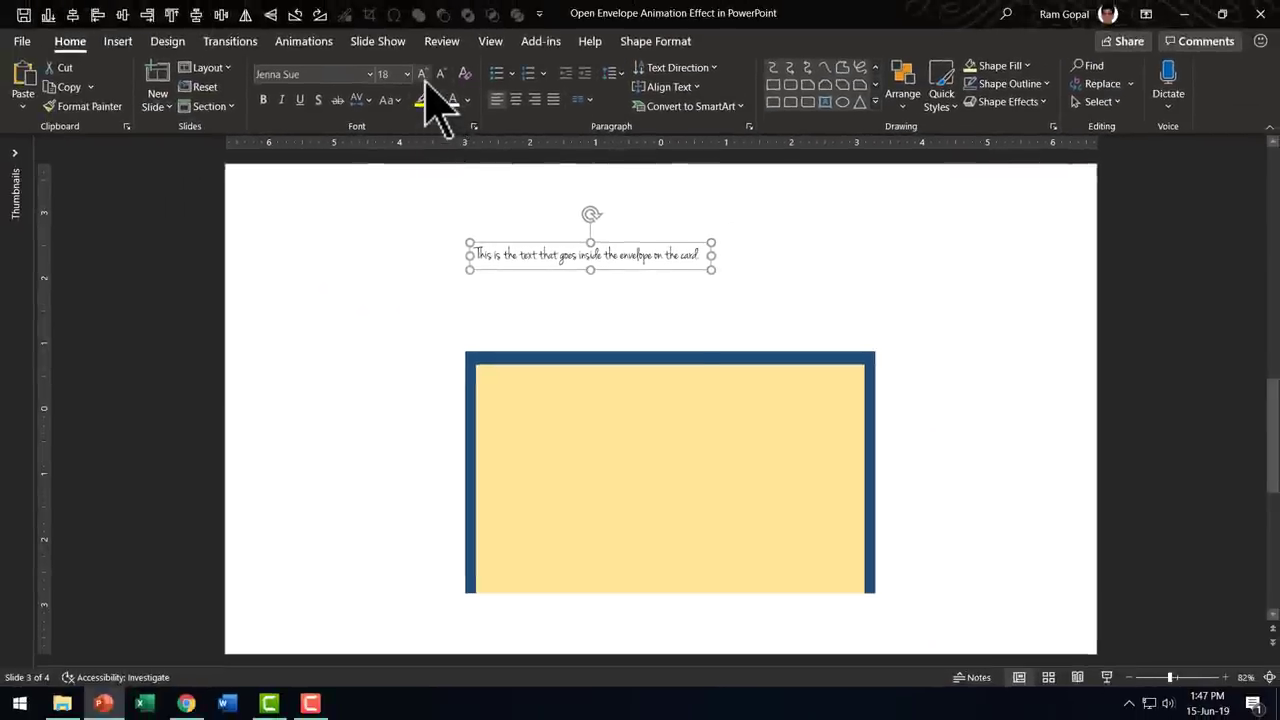
click(422, 76)
click(422, 76)
click(422, 76)
click(422, 76)
click(422, 76)
click(422, 76)
click(422, 76)
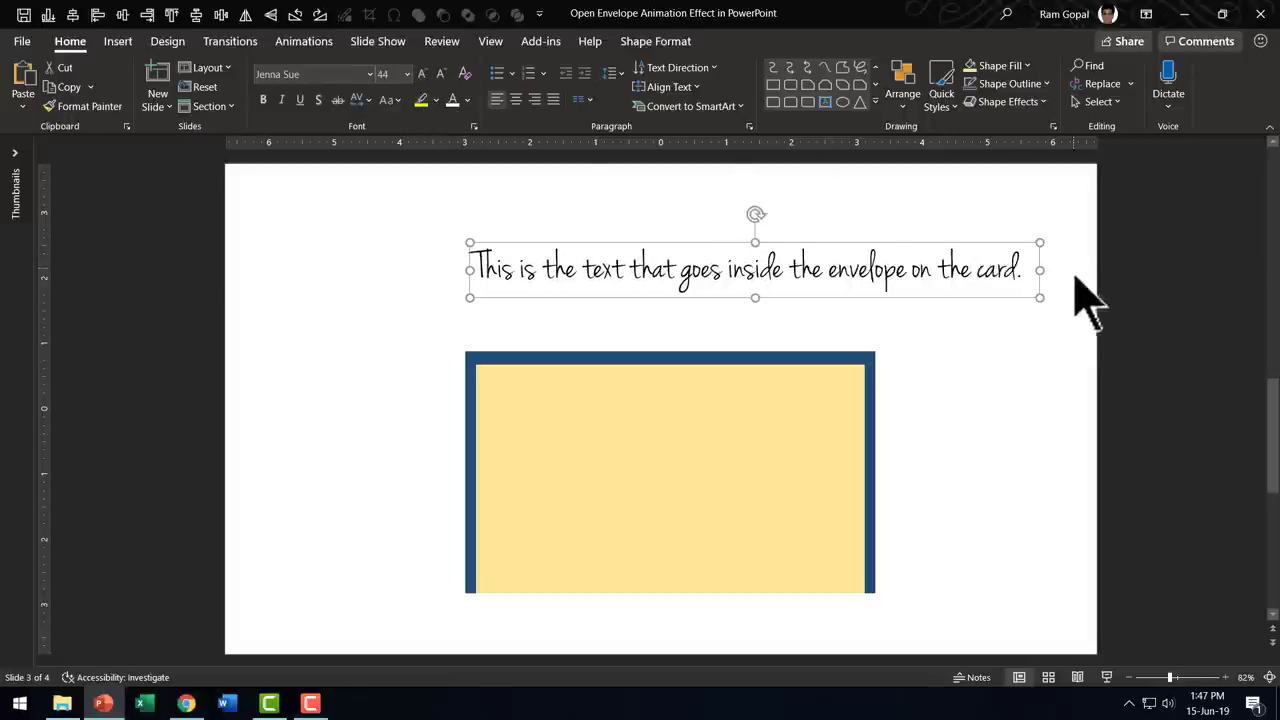
Narrow the text box so the text wraps, and place it near the top of the yellow card
drag(1040, 270, 909, 270)
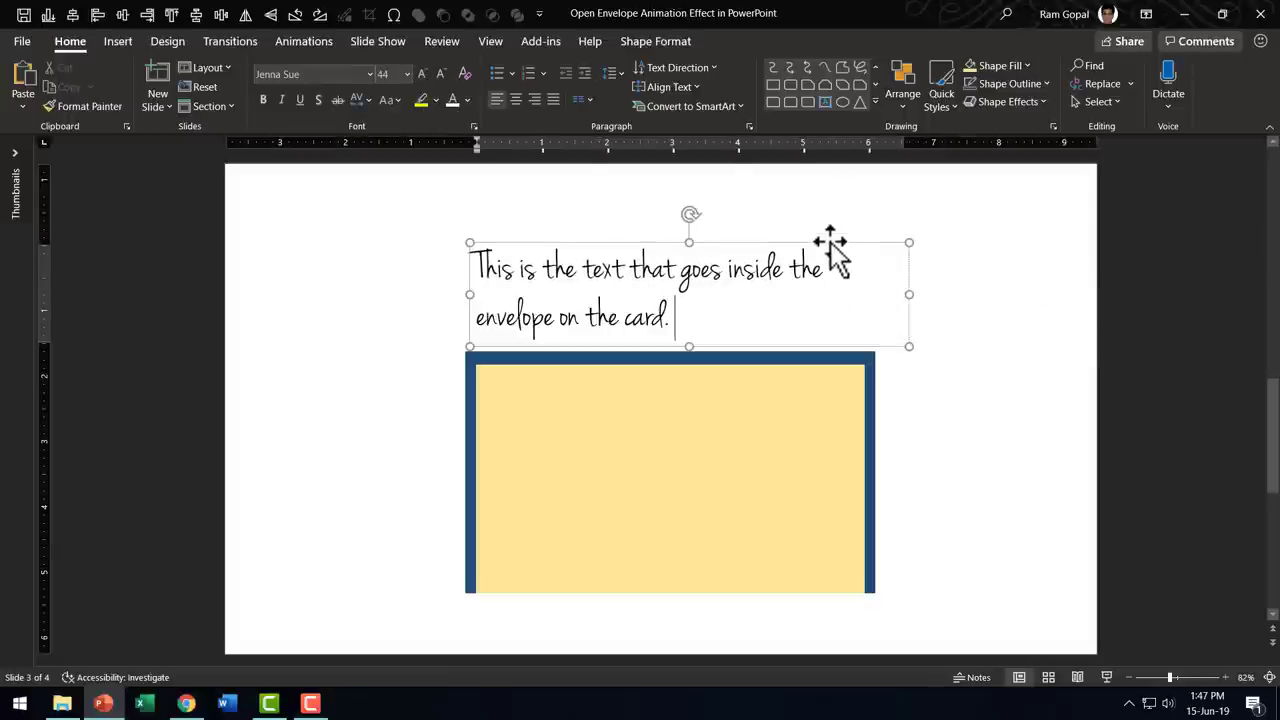
drag(830, 240, 854, 388)
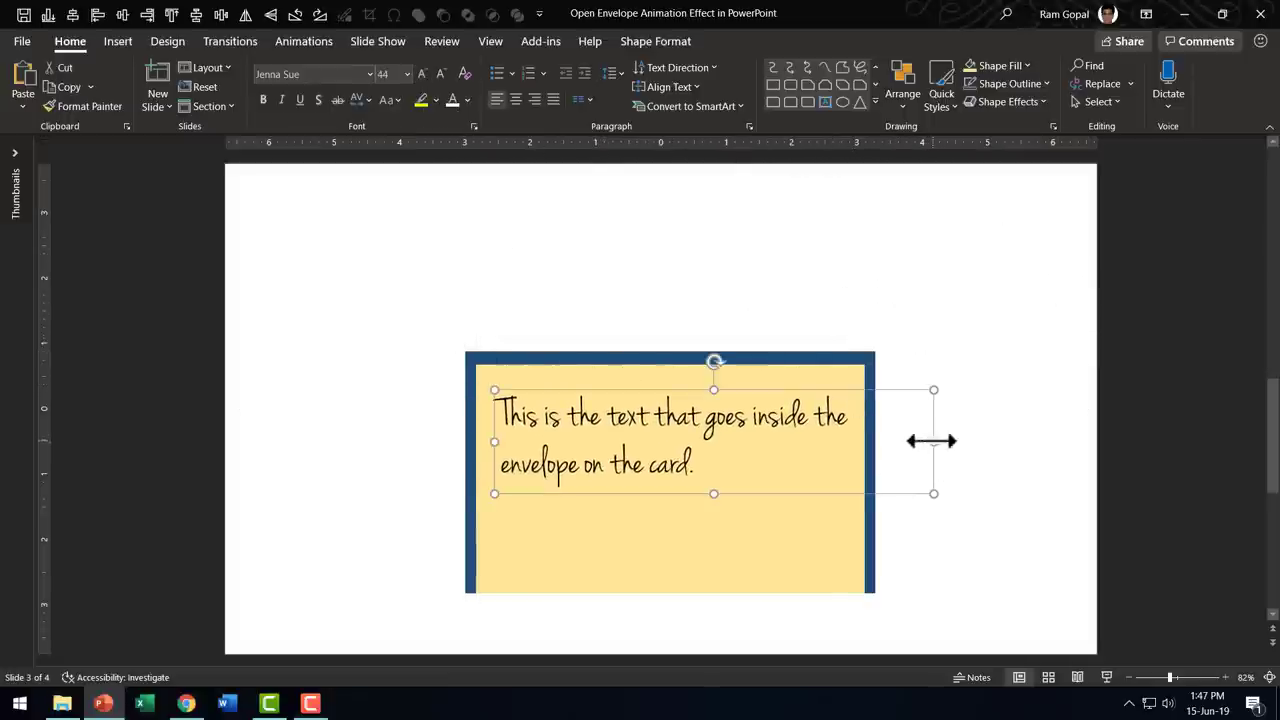
drag(931, 441, 853, 441)
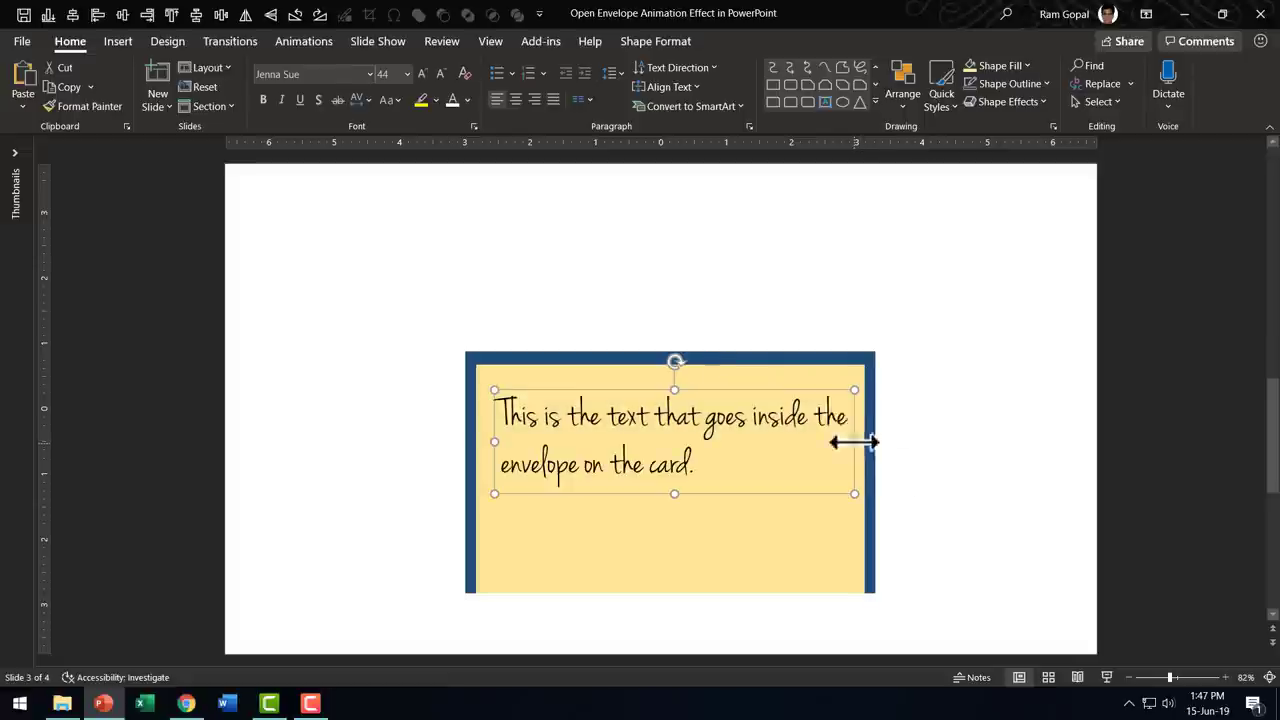
drag(822, 390, 826, 384)
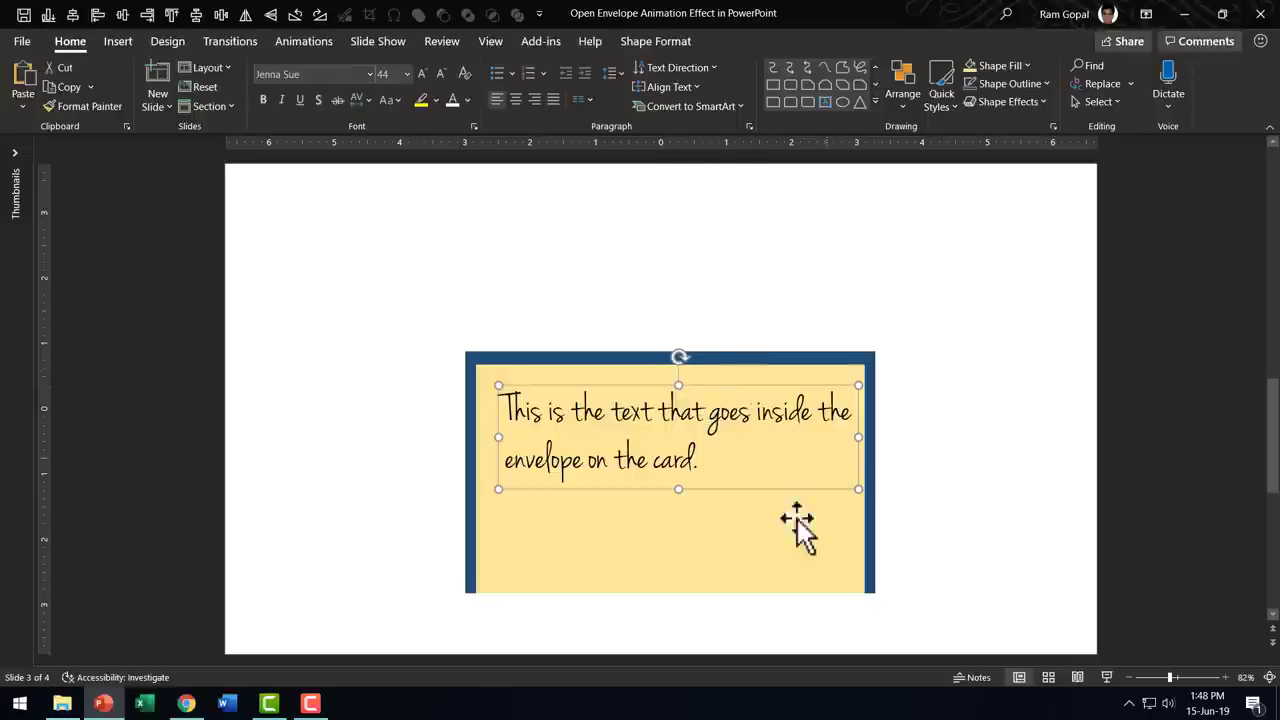
drag(560, 489, 557, 489)
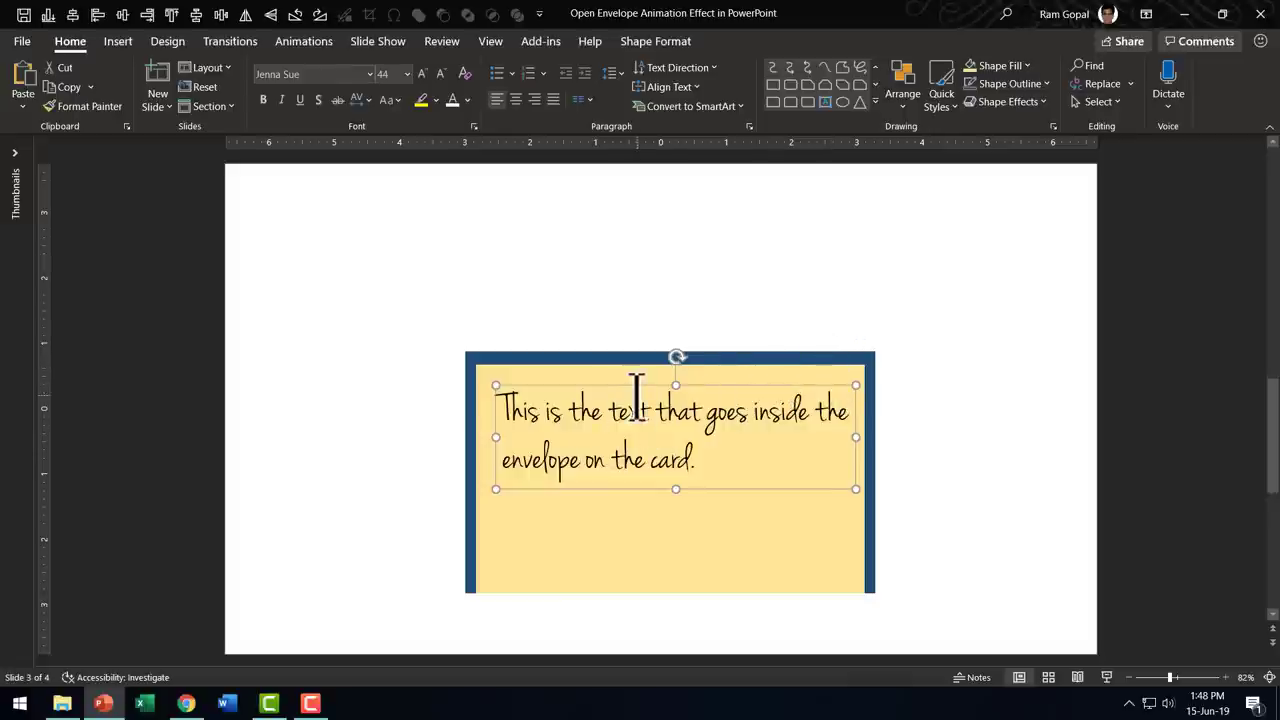
Group the yellow card and its text into one object with Ctrl+G
shift+click(726, 373)
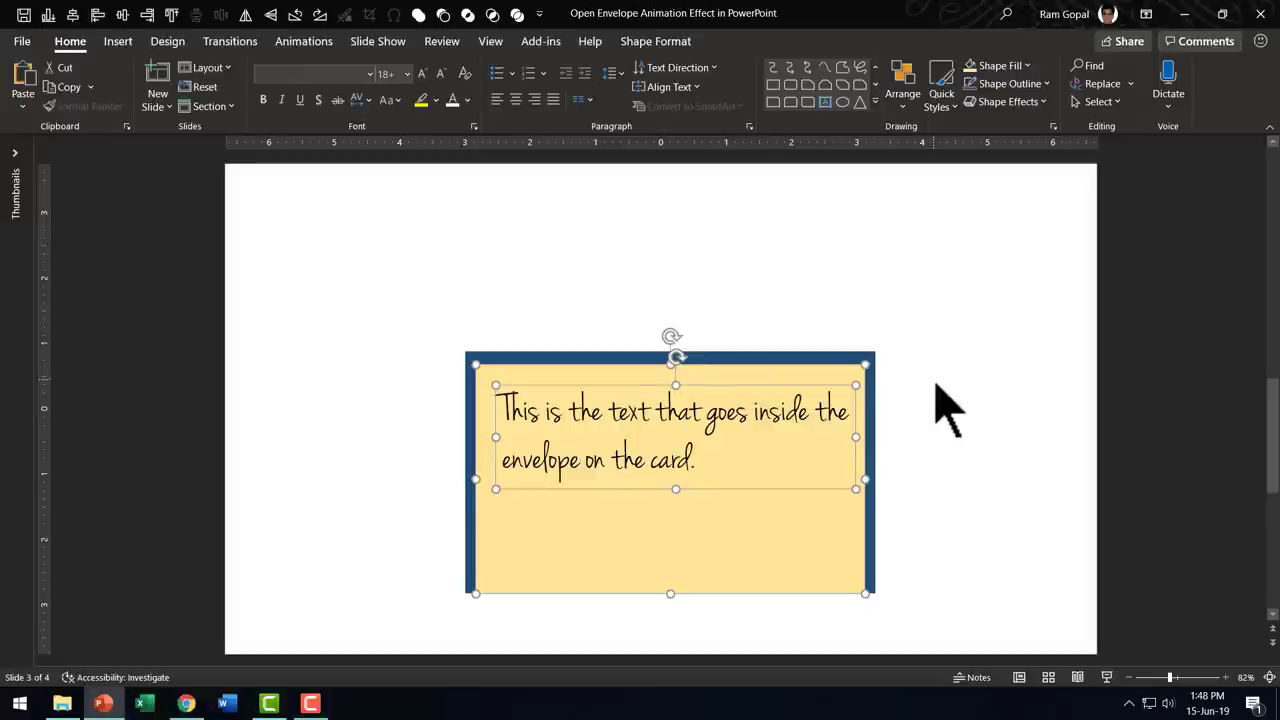
key(ctrl+g)
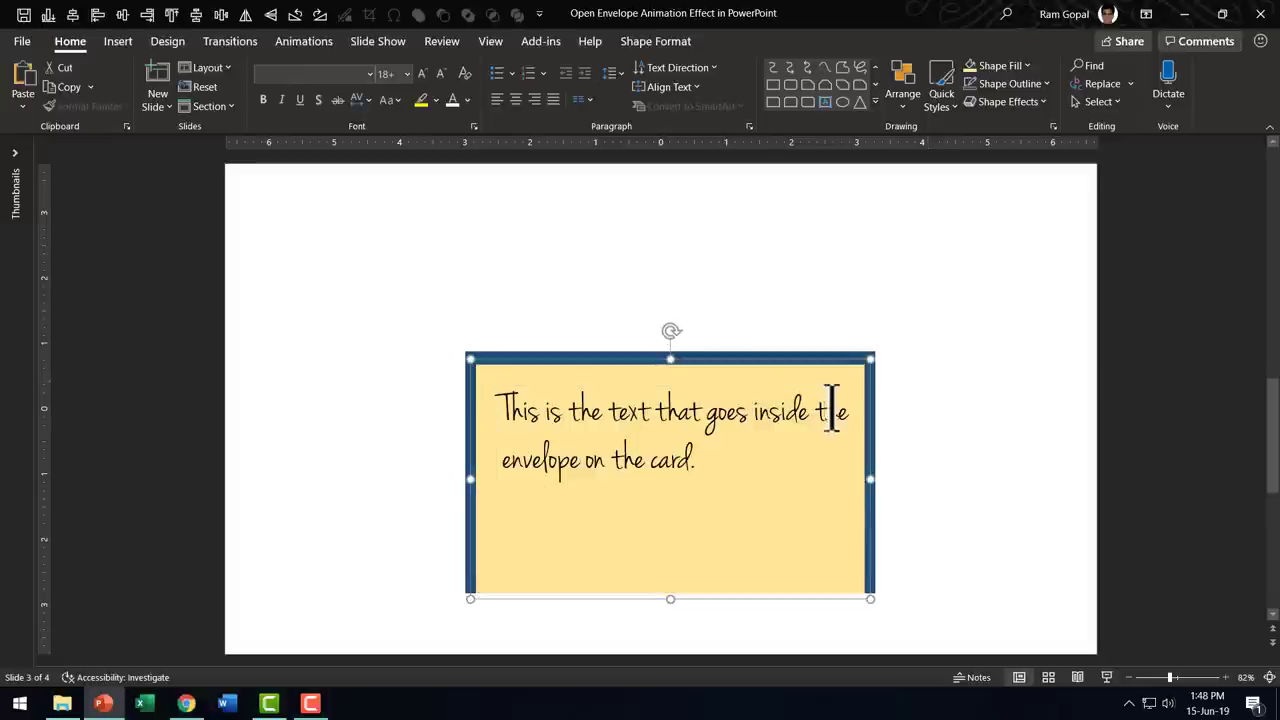
click(838, 356)
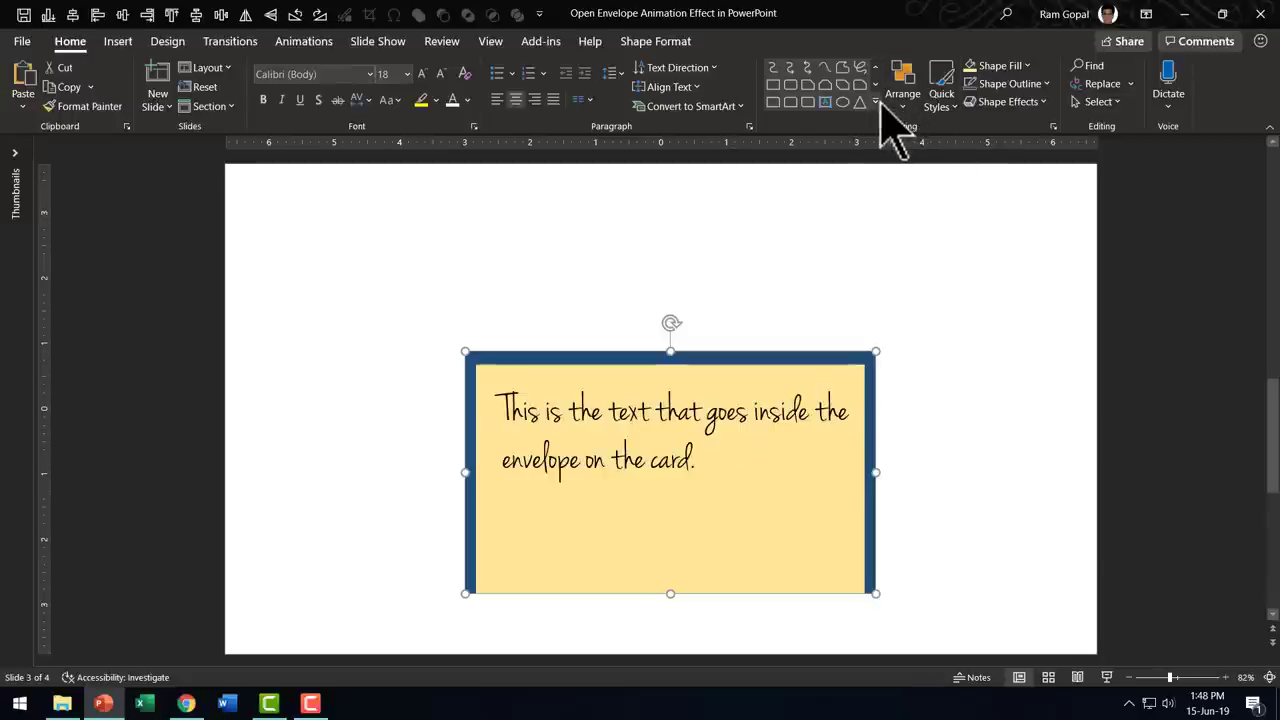
Insert an isosceles triangle and rotate it right 90° to point right
click(876, 102)
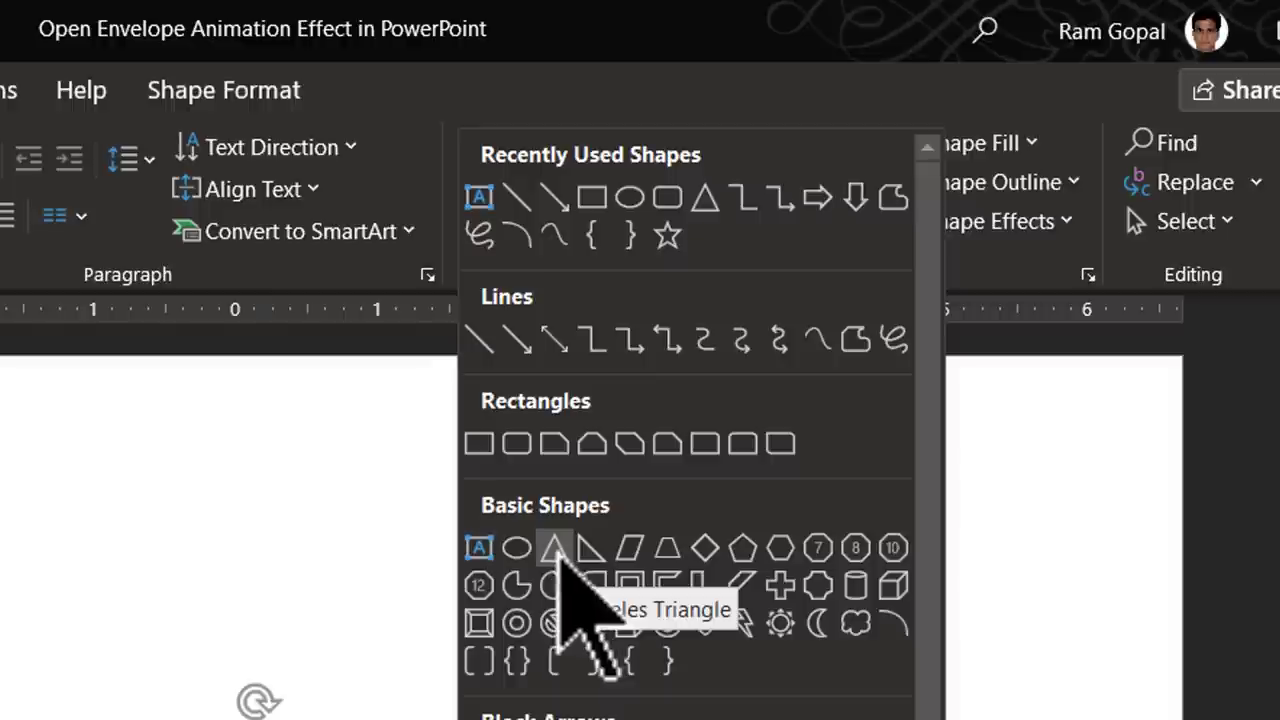
click(553, 548)
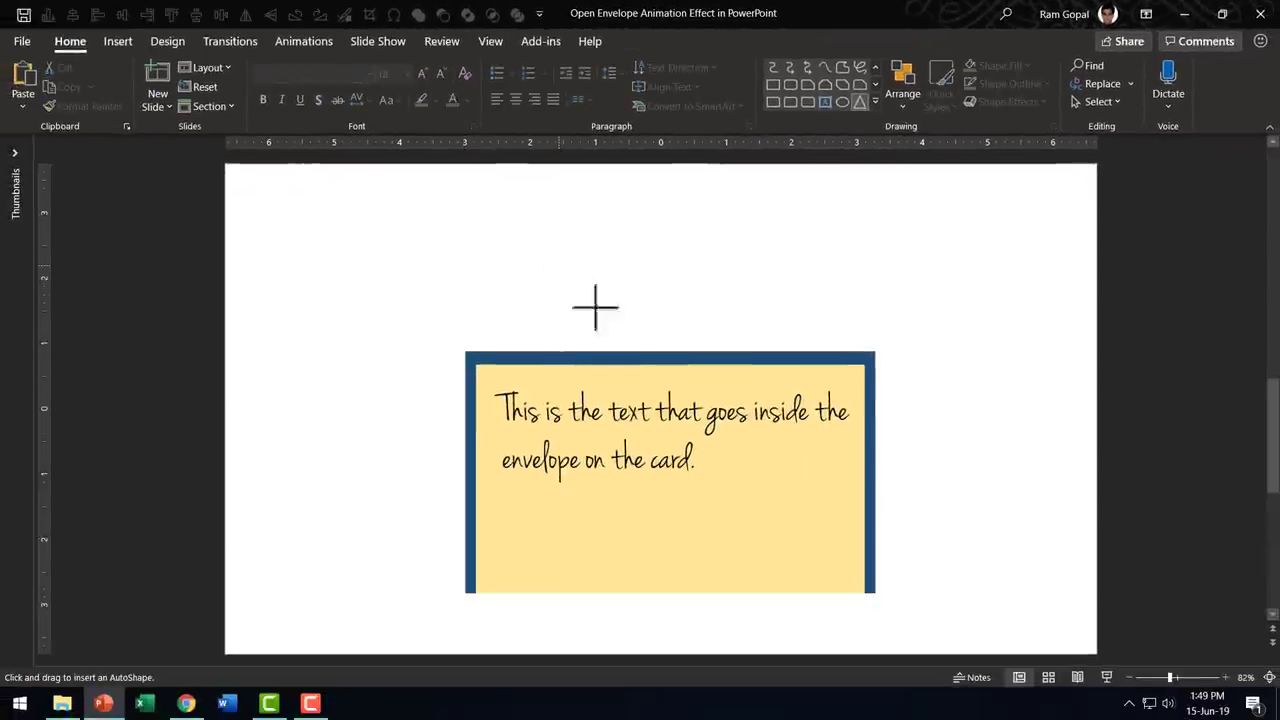
drag(558, 265, 959, 427)
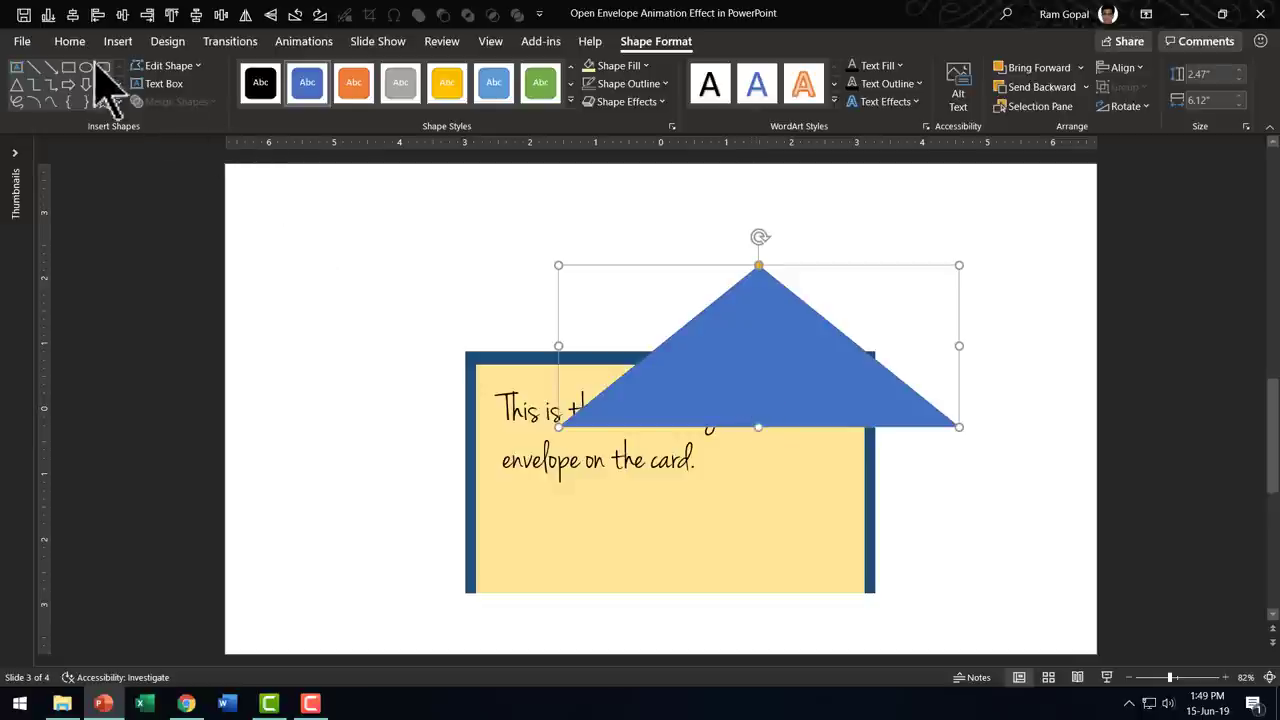
click(70, 42)
click(901, 92)
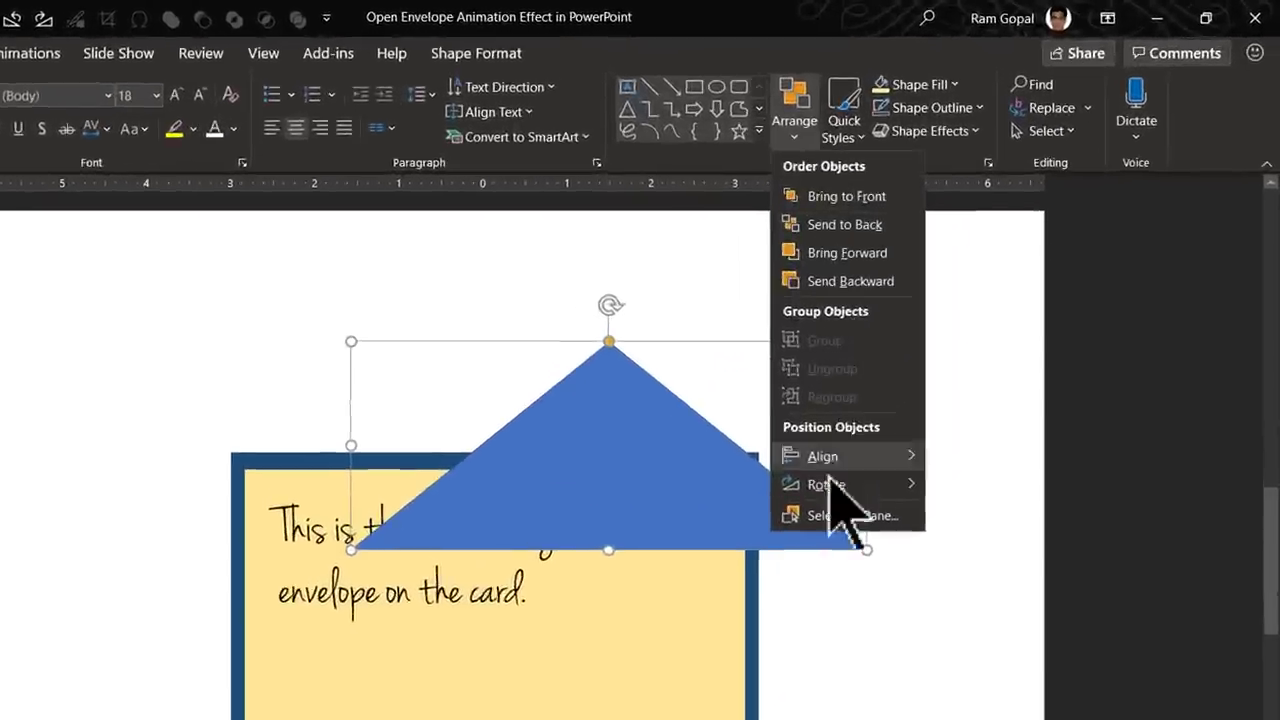
mouse_move(935, 384)
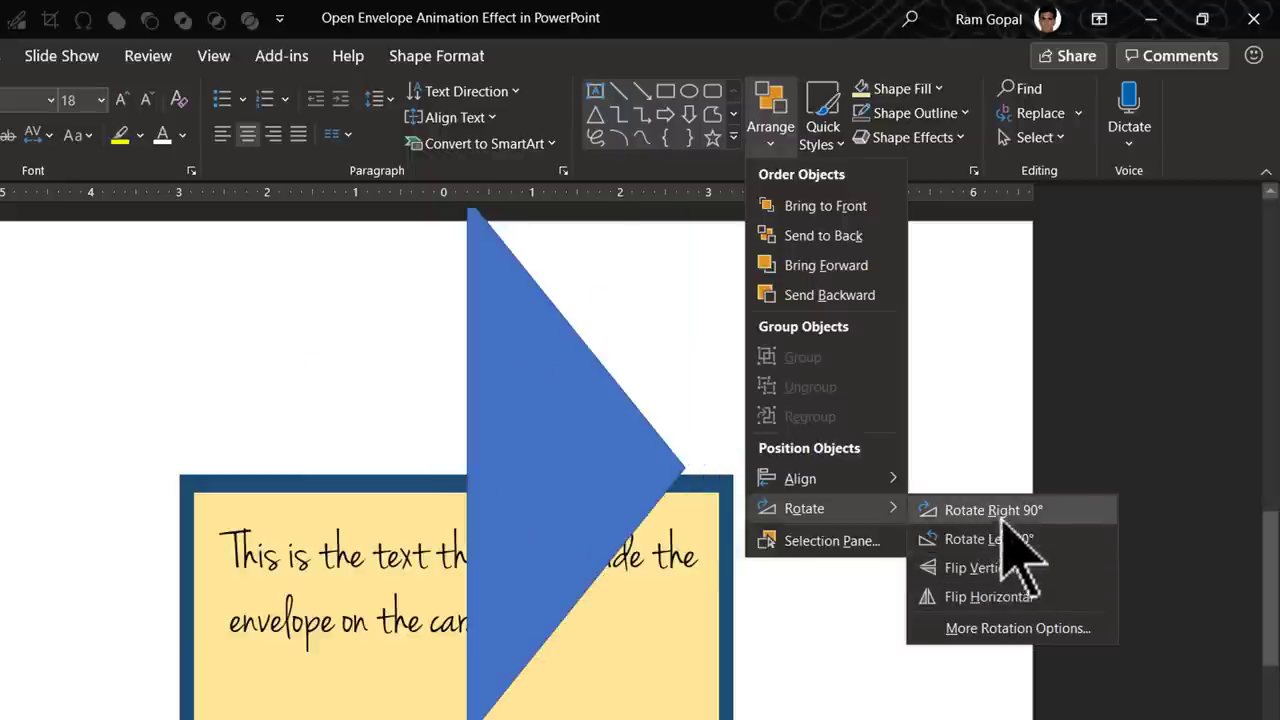
click(924, 512)
Move and resize the triangle to cover the card's left edge at full height
drag(576, 430, 280, 482)
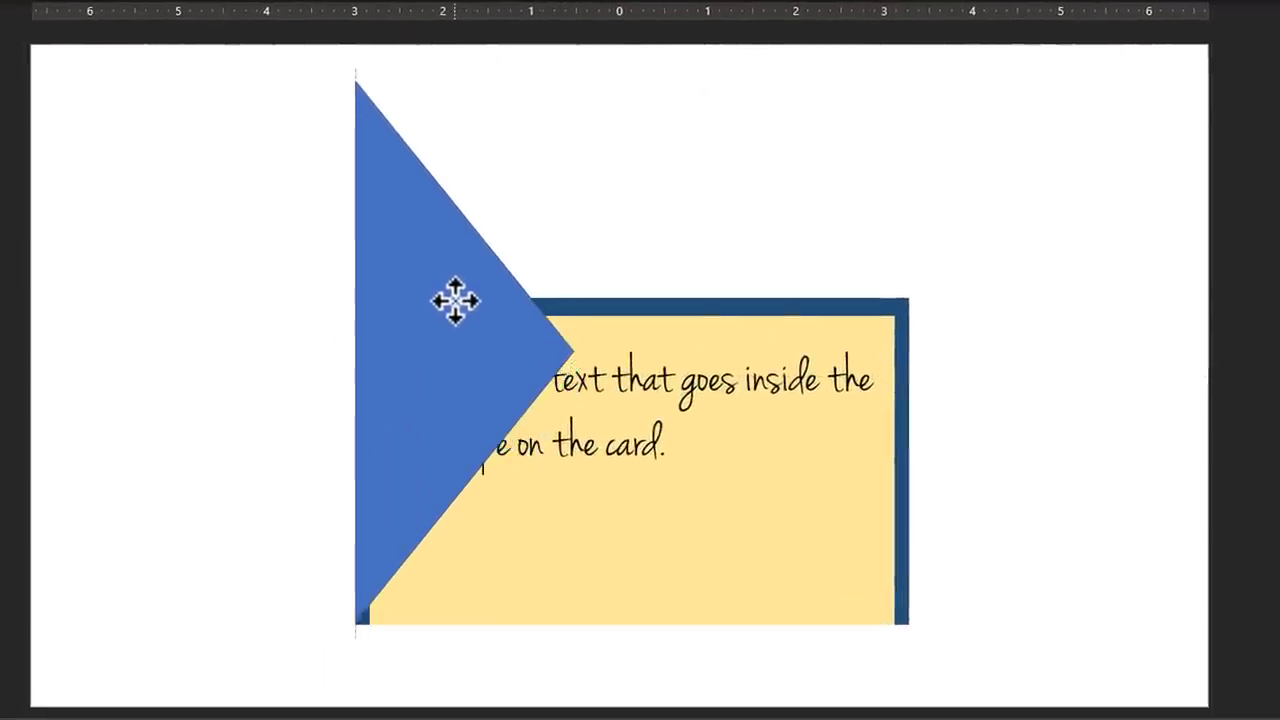
drag(455, 300, 457, 303)
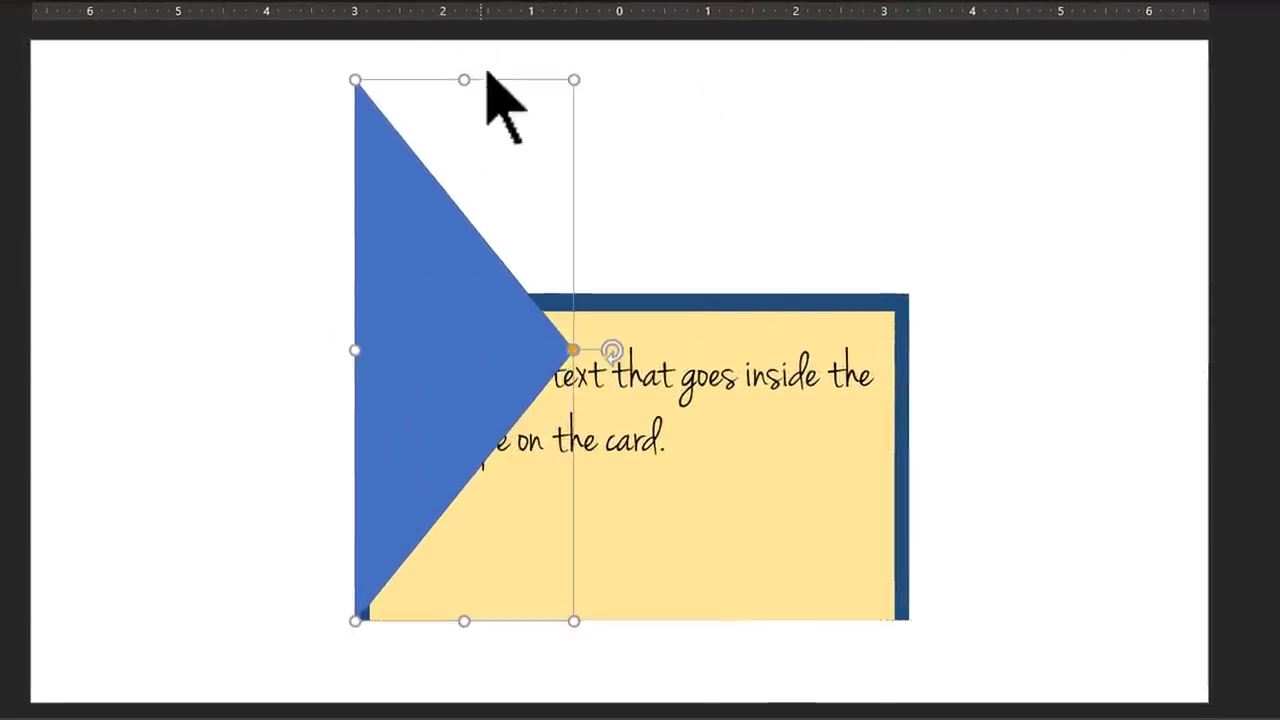
drag(466, 82, 438, 298)
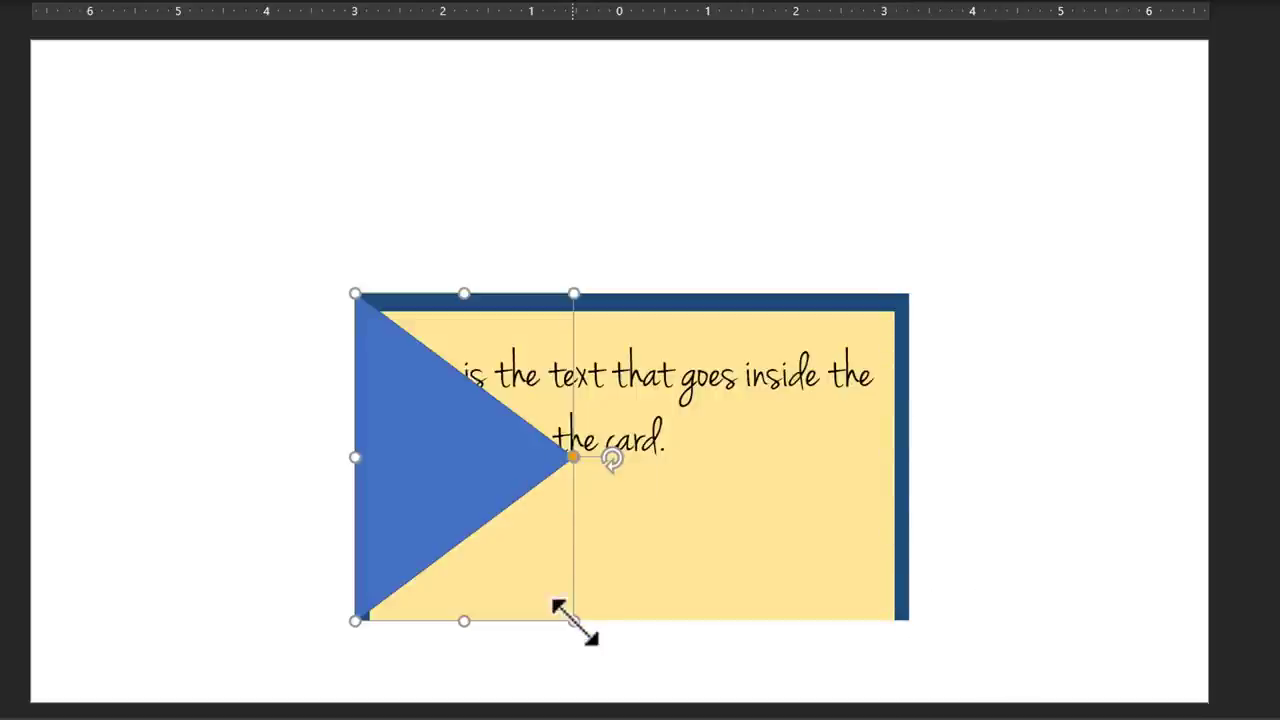
drag(573, 620, 657, 628)
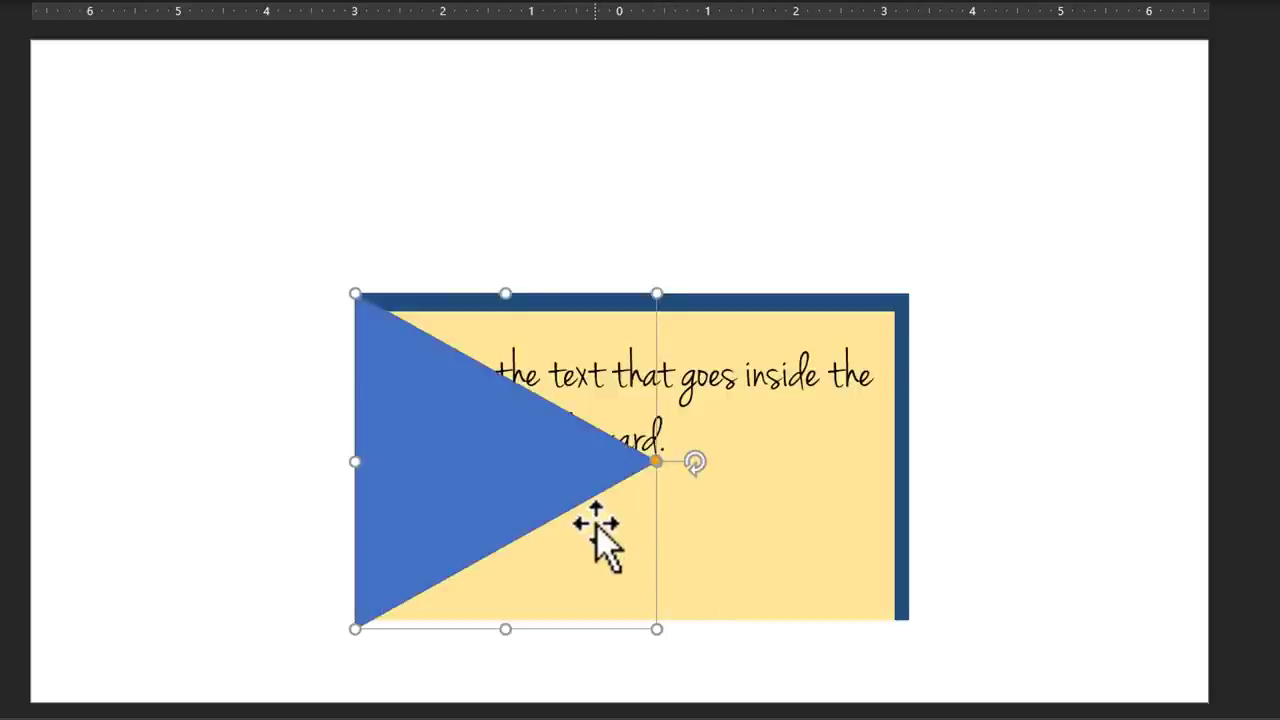
drag(596, 530, 610, 543)
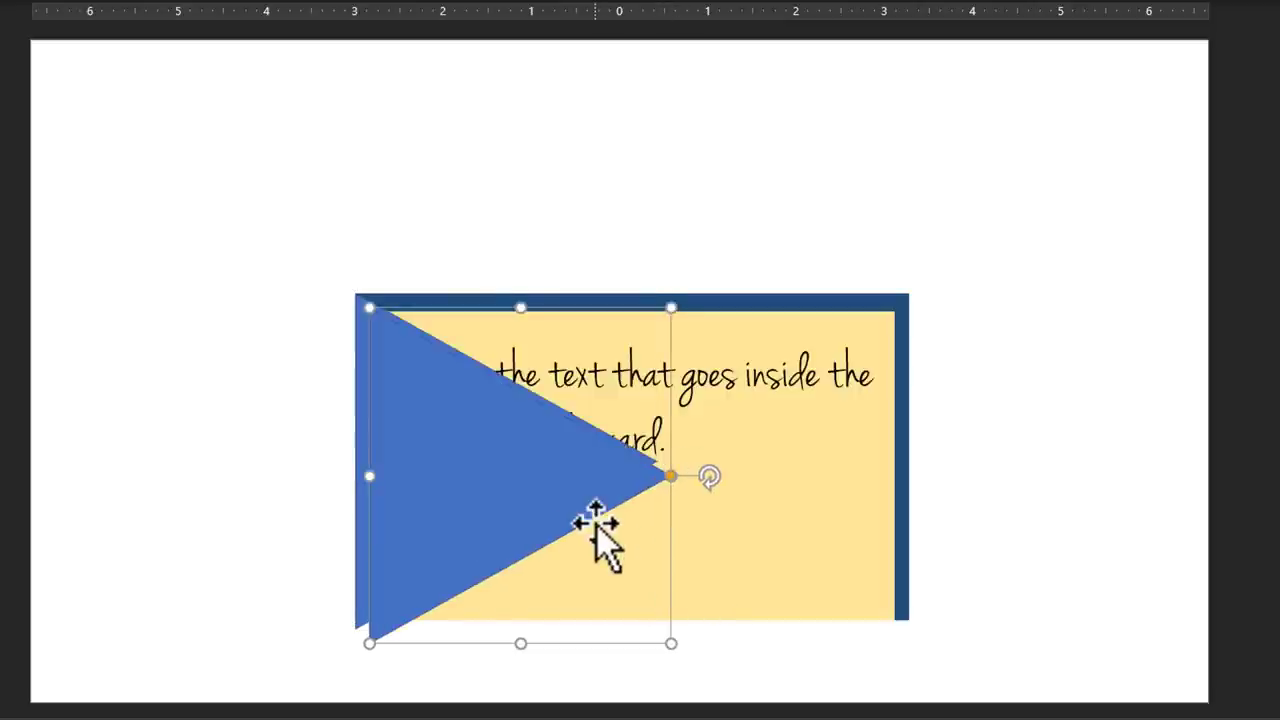
Flip the triangle horizontally and place the mirrored flap along the envelope's right edge
click(920, 40)
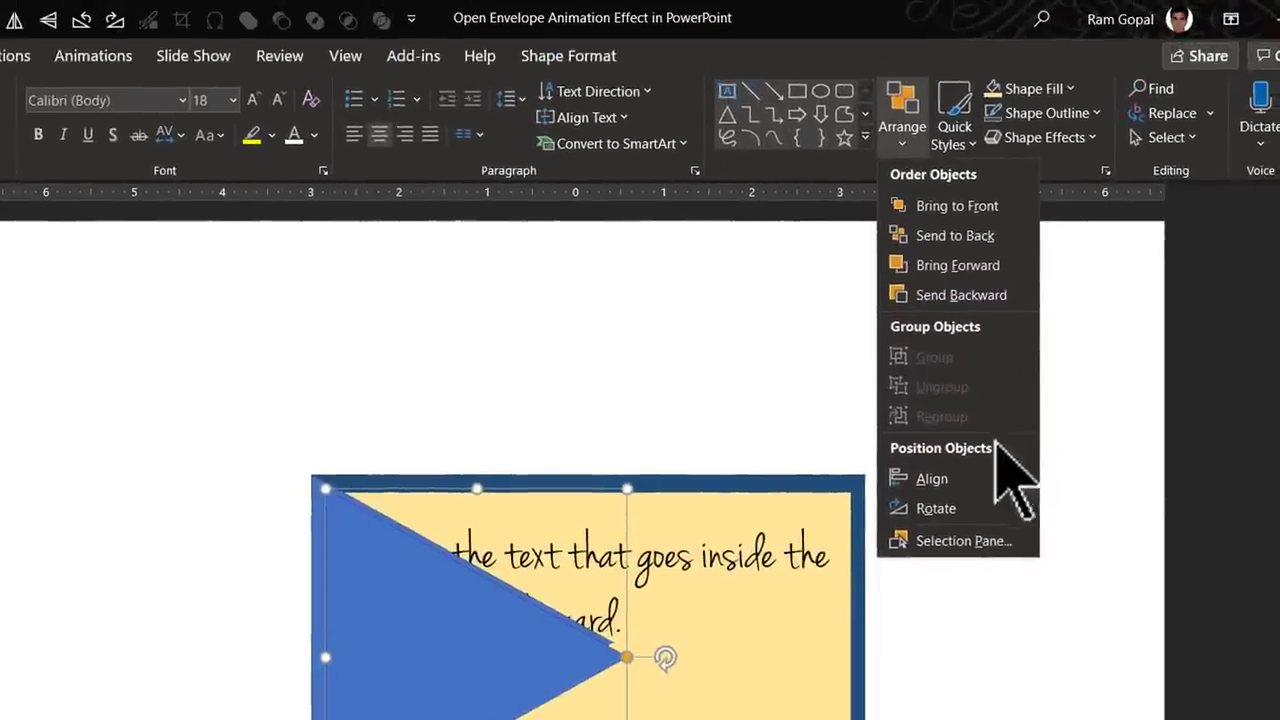
mouse_move(976, 446)
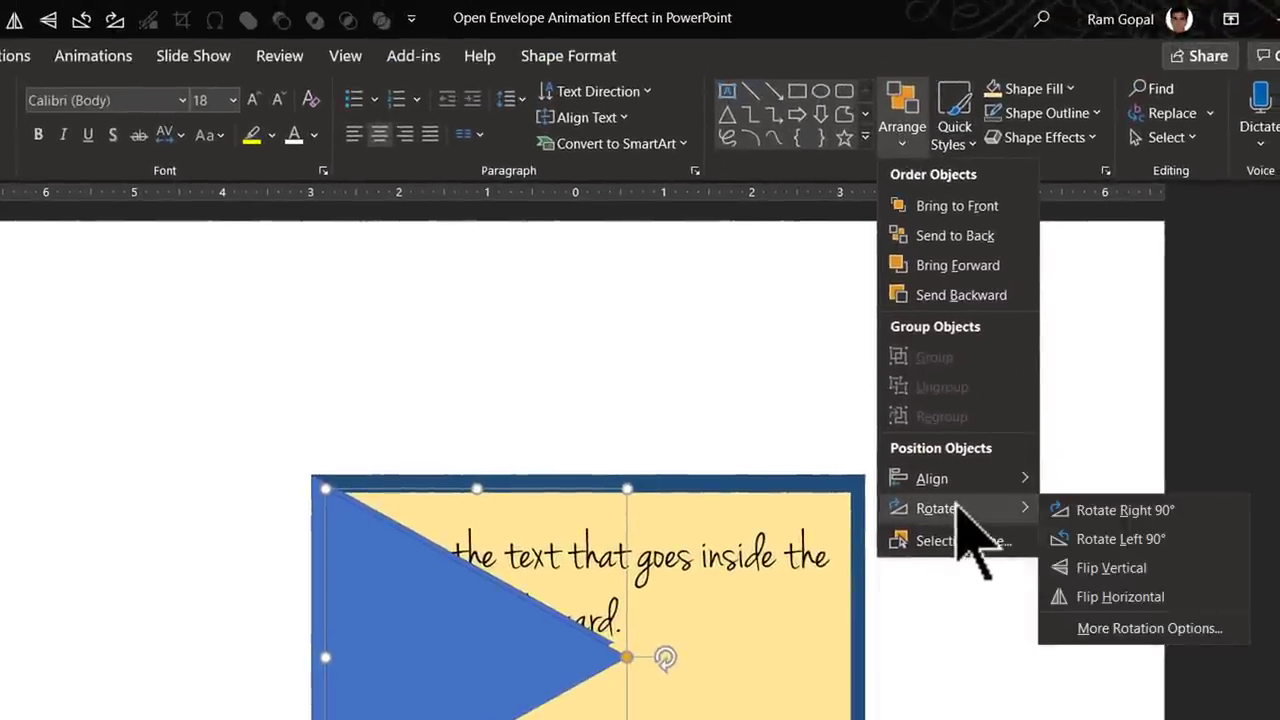
click(1110, 600)
drag(606, 651, 846, 617)
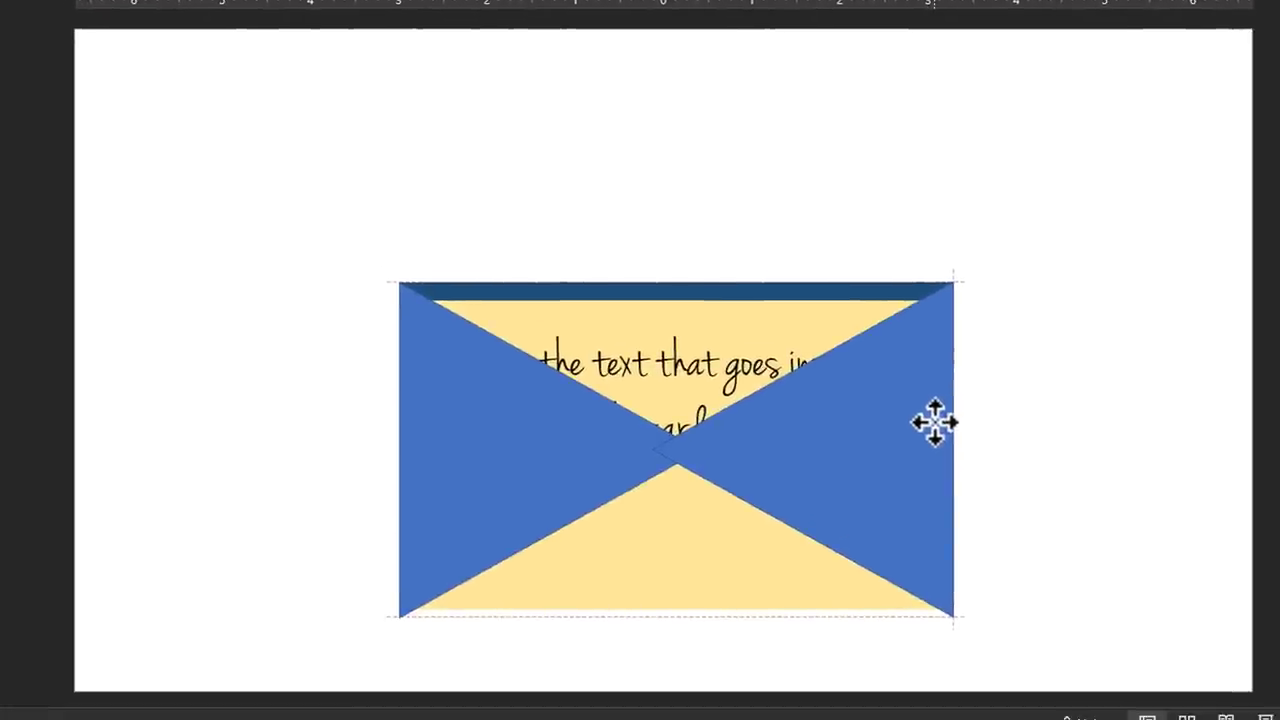
drag(934, 422, 934, 422)
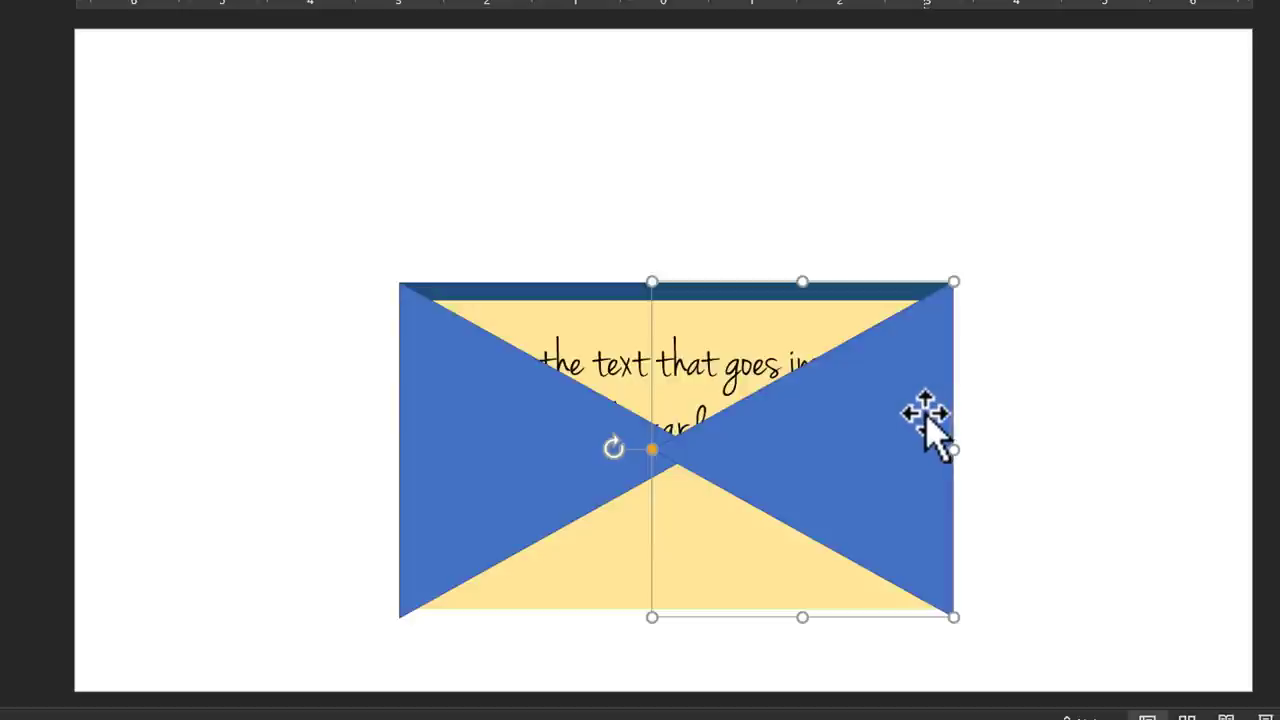
key(ctrl+z)
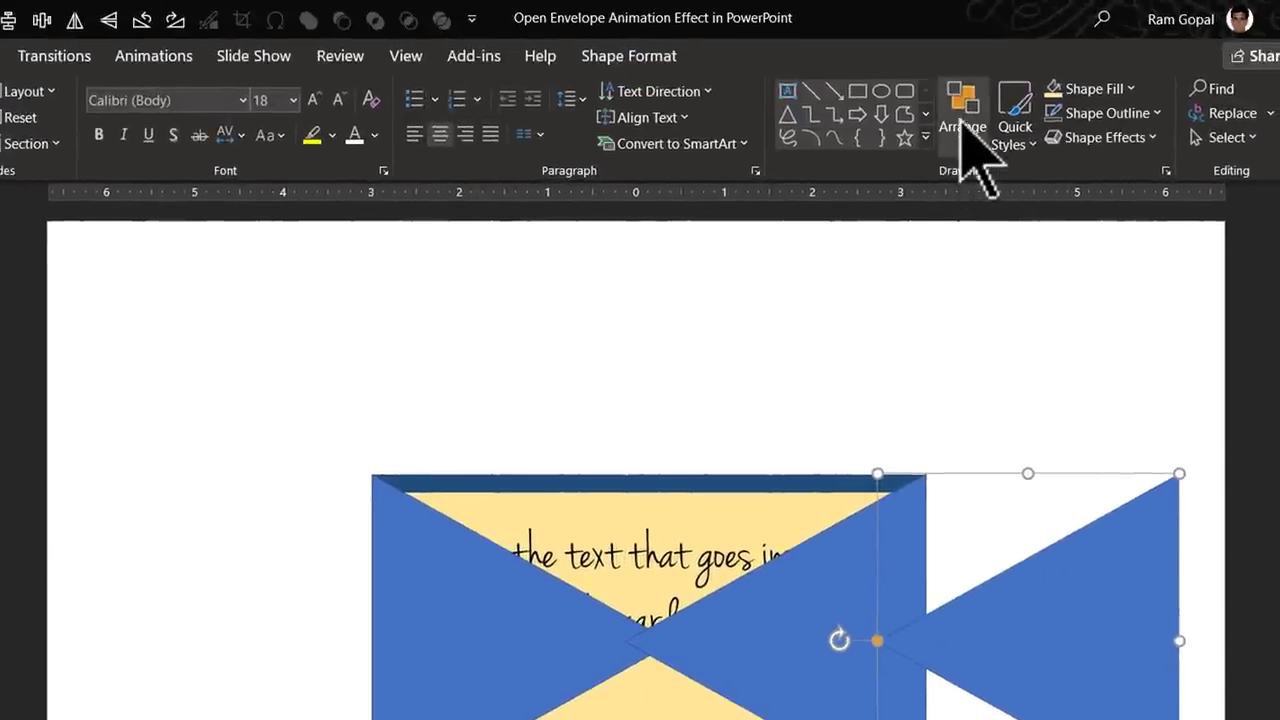
Turn the copy upward, stretch it across the envelope's bottom, and lower its tip to the middle
click(961, 127)
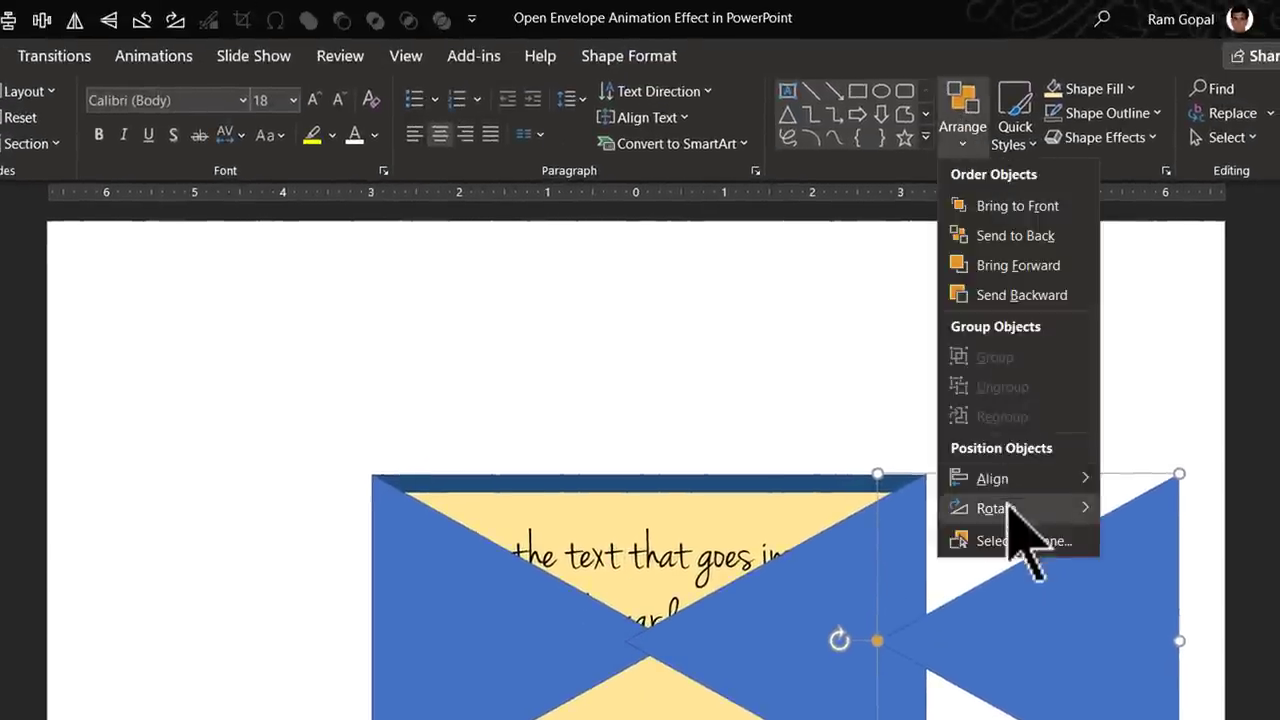
mouse_move(1005, 510)
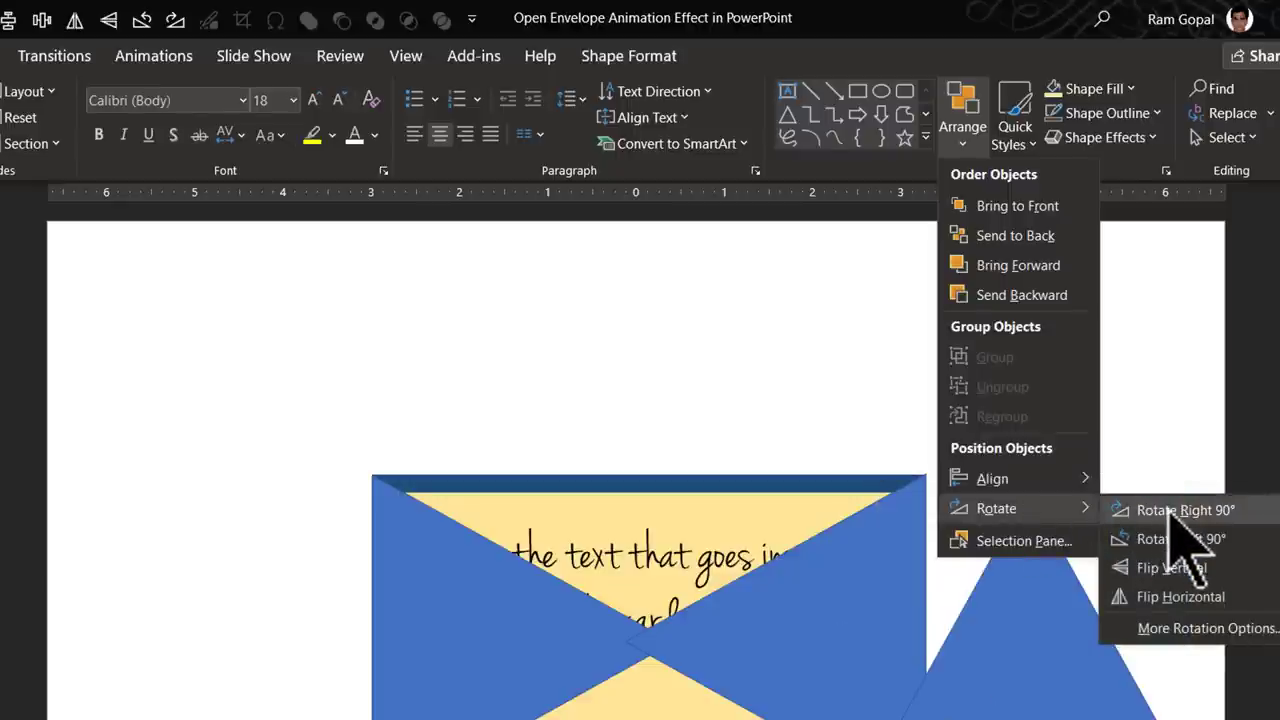
key(Escape)
drag(995, 615, 550, 622)
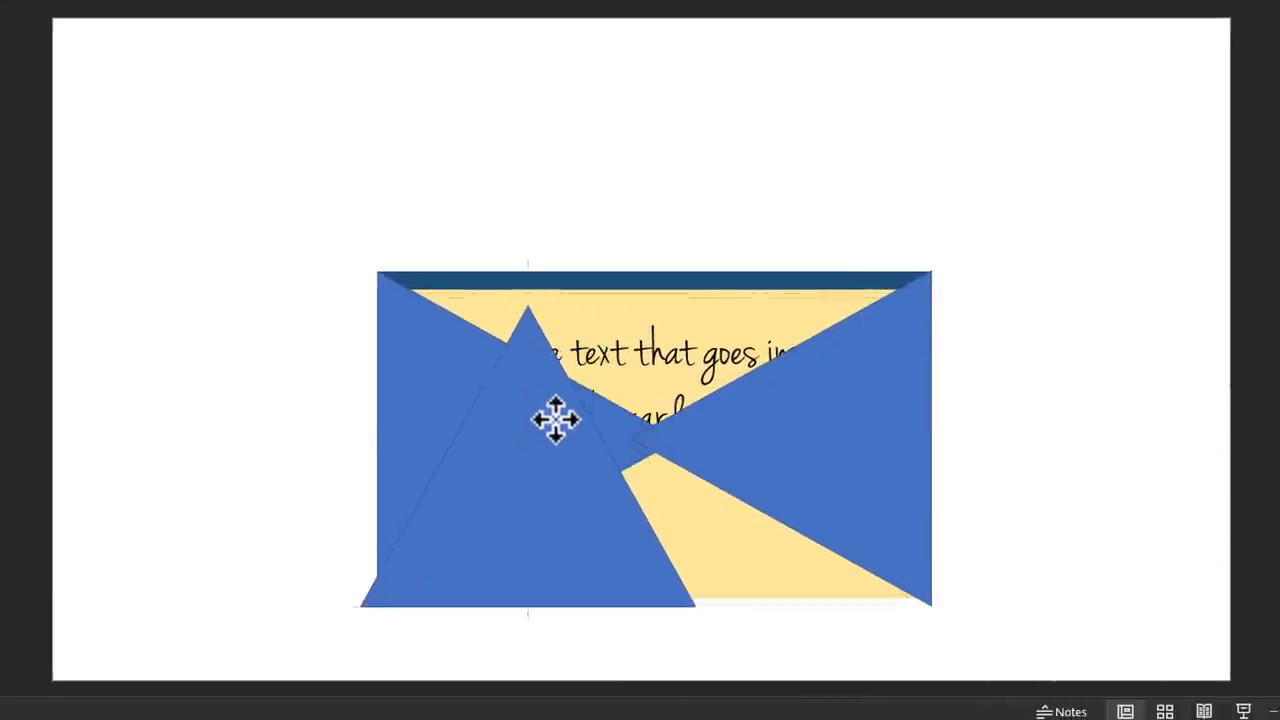
drag(555, 420, 566, 420)
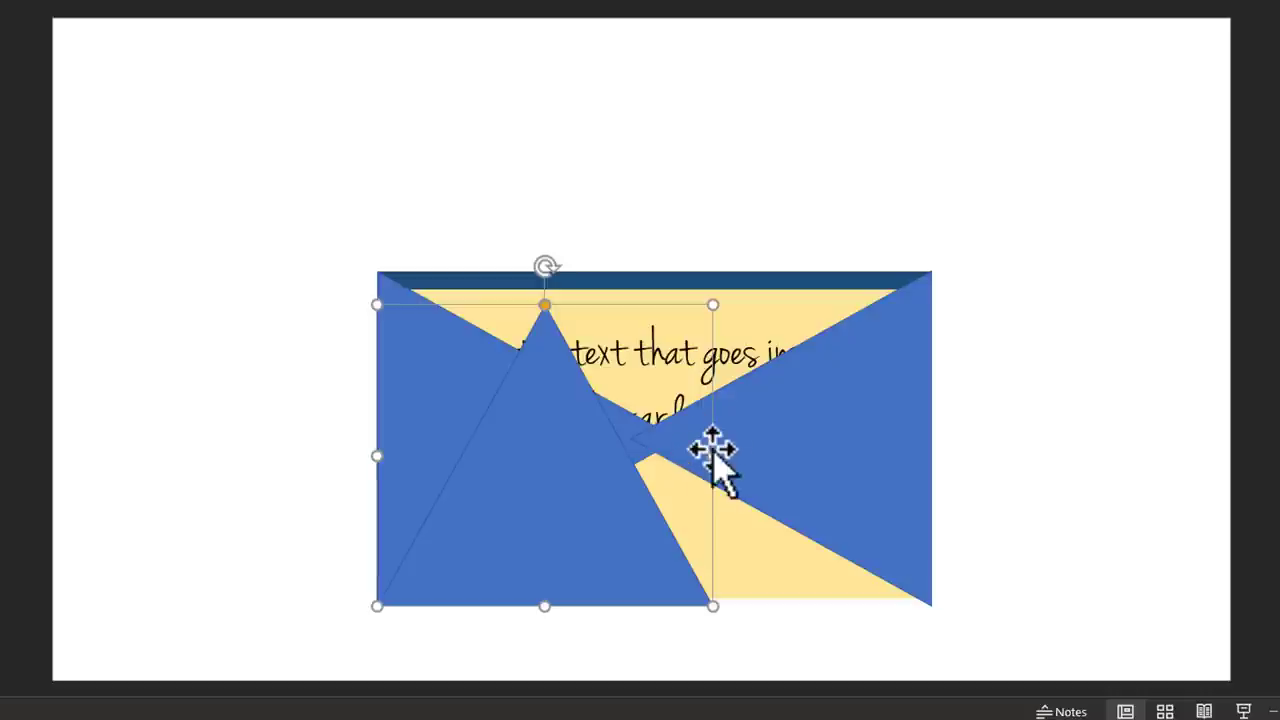
drag(714, 457, 921, 497)
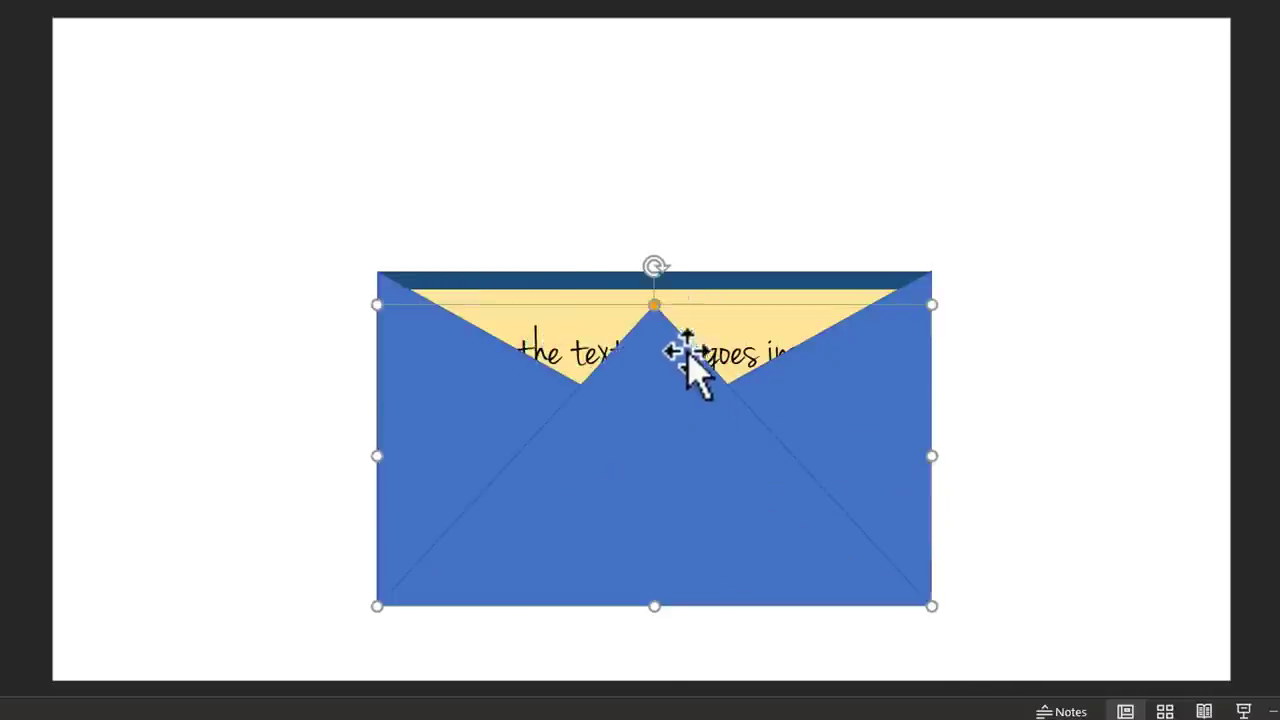
drag(932, 305, 925, 439)
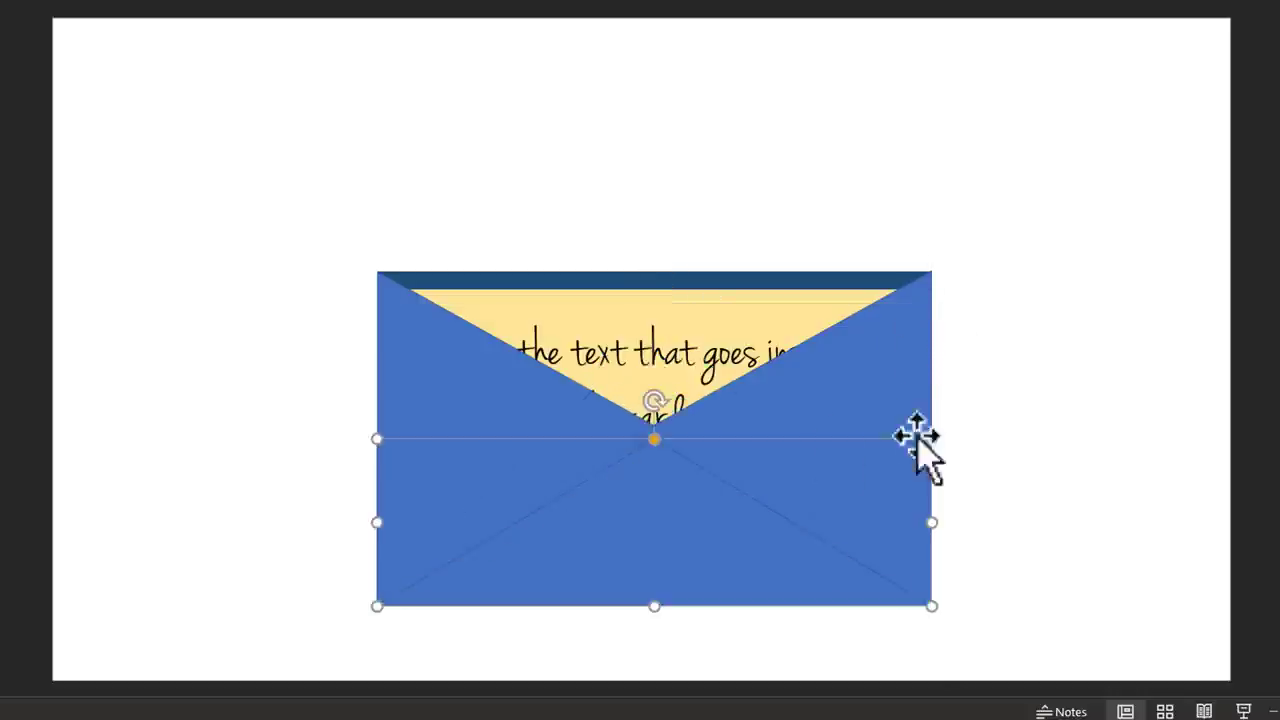
Resize the right and left side flaps so they meet the bottom pocket at the centre
click(775, 420)
drag(629, 270, 650, 272)
click(523, 395)
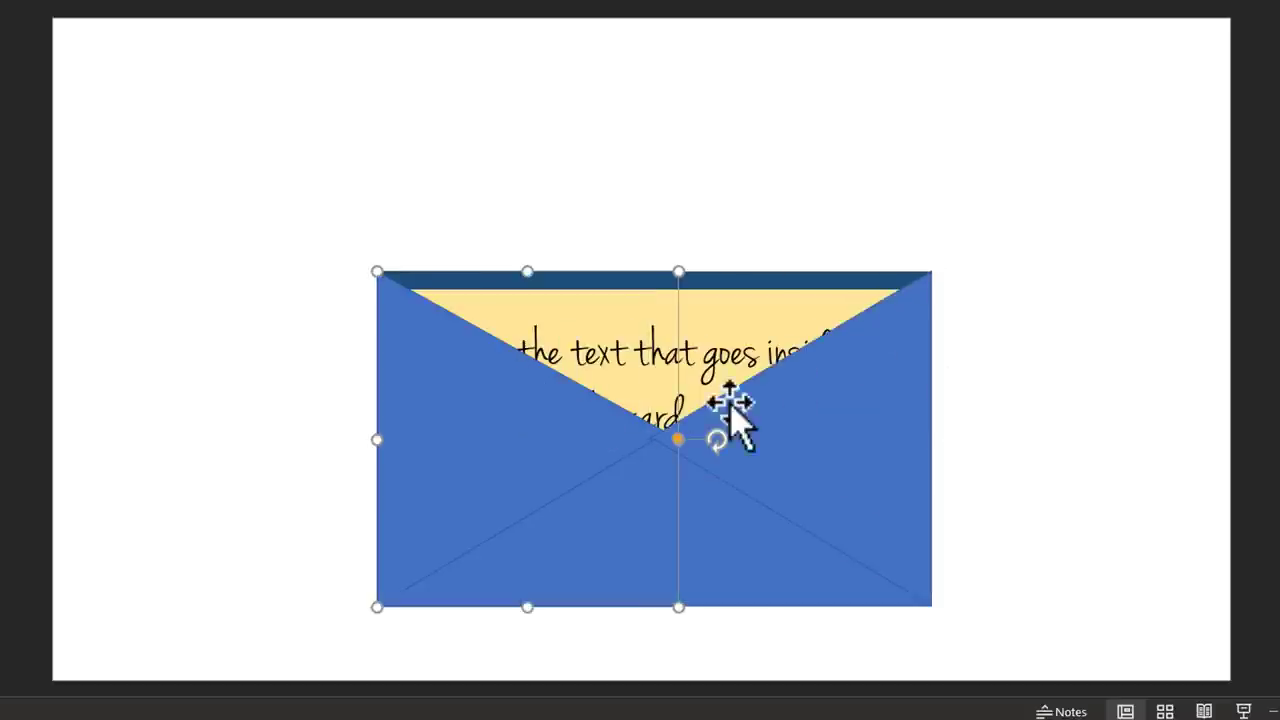
drag(678, 271, 666, 271)
click(1143, 371)
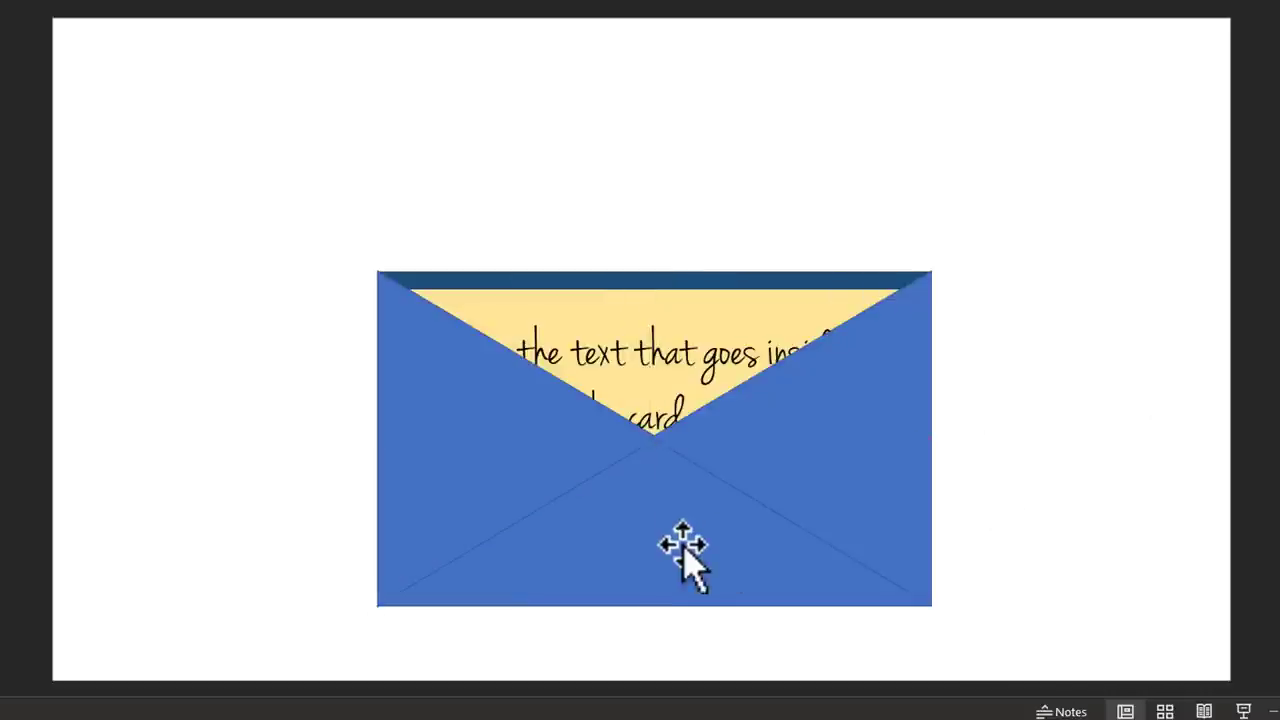
click(591, 540)
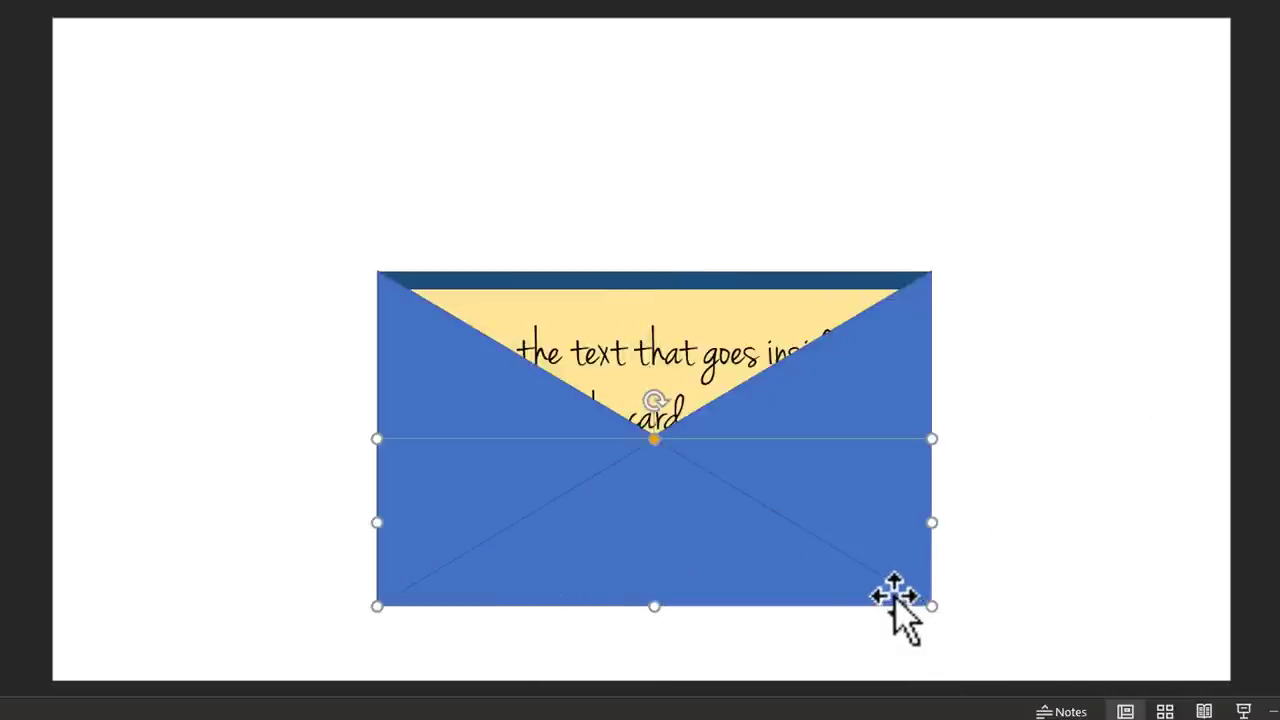
Duplicate the bottom triangle with Ctrl+D, flip it vertically, and move it up over the envelope opening
key(ctrl+d)
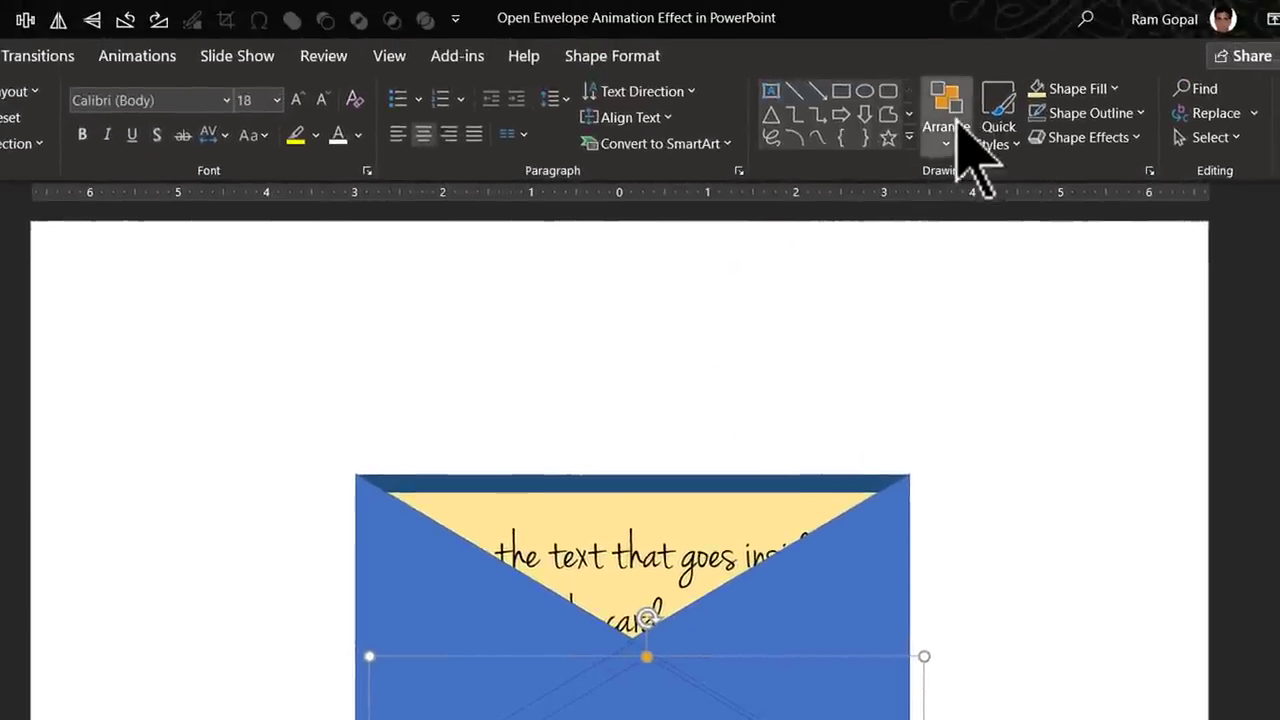
click(946, 125)
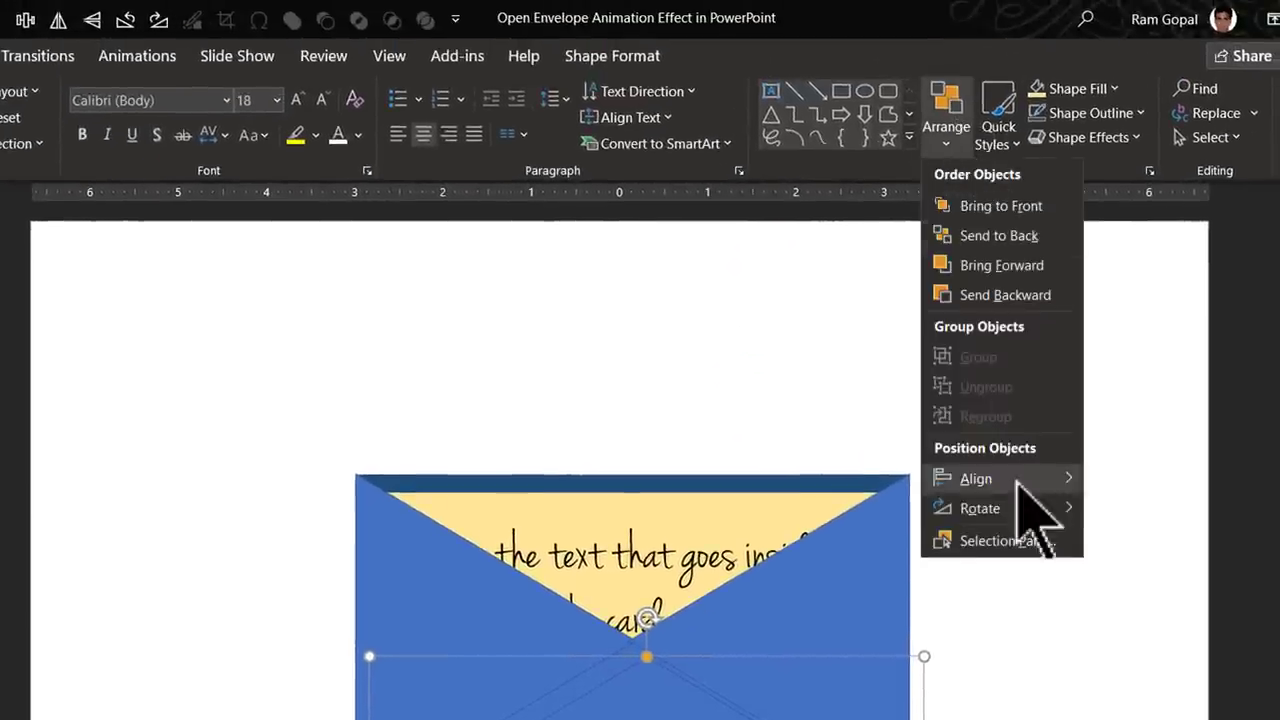
mouse_move(1014, 512)
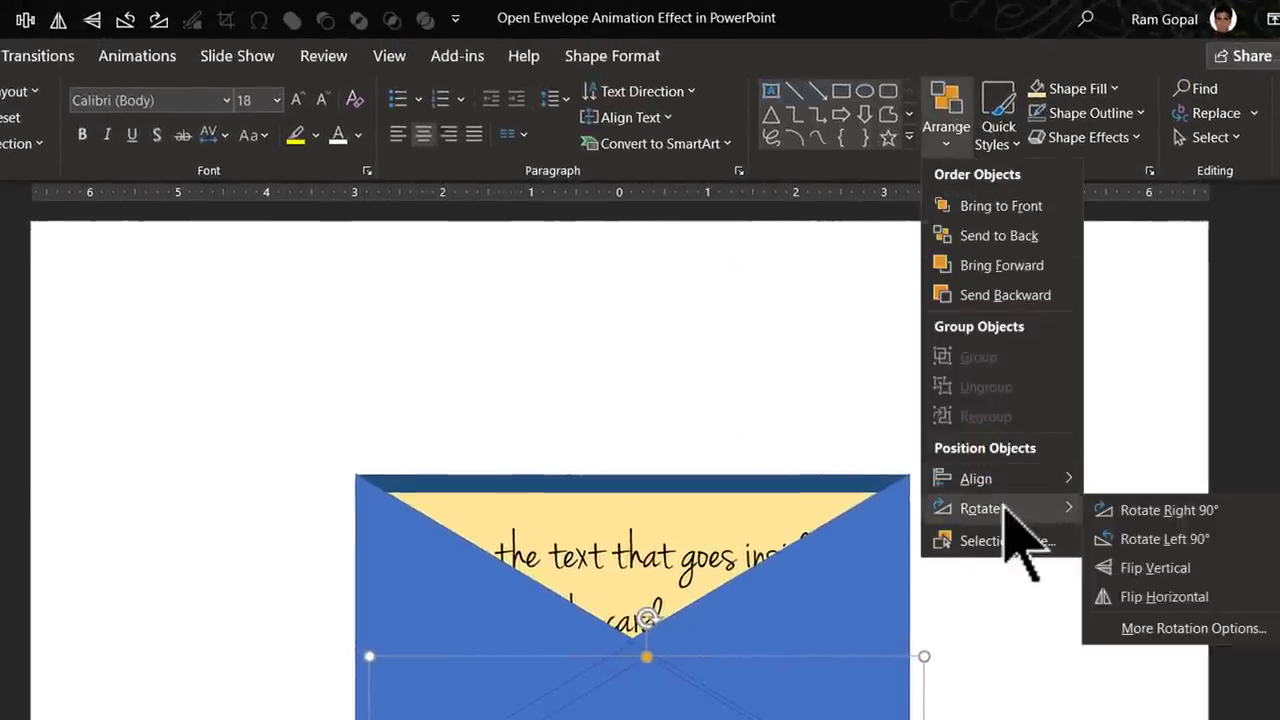
click(1140, 576)
drag(646, 700, 644, 541)
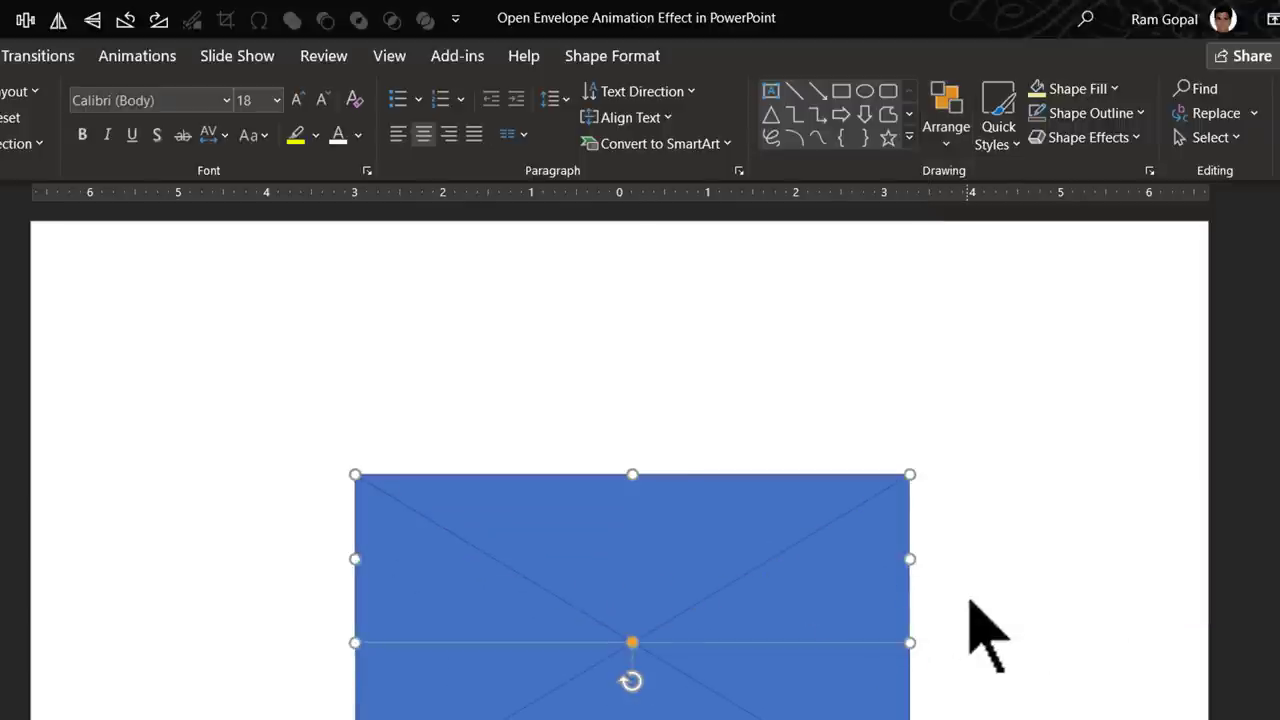
click(986, 629)
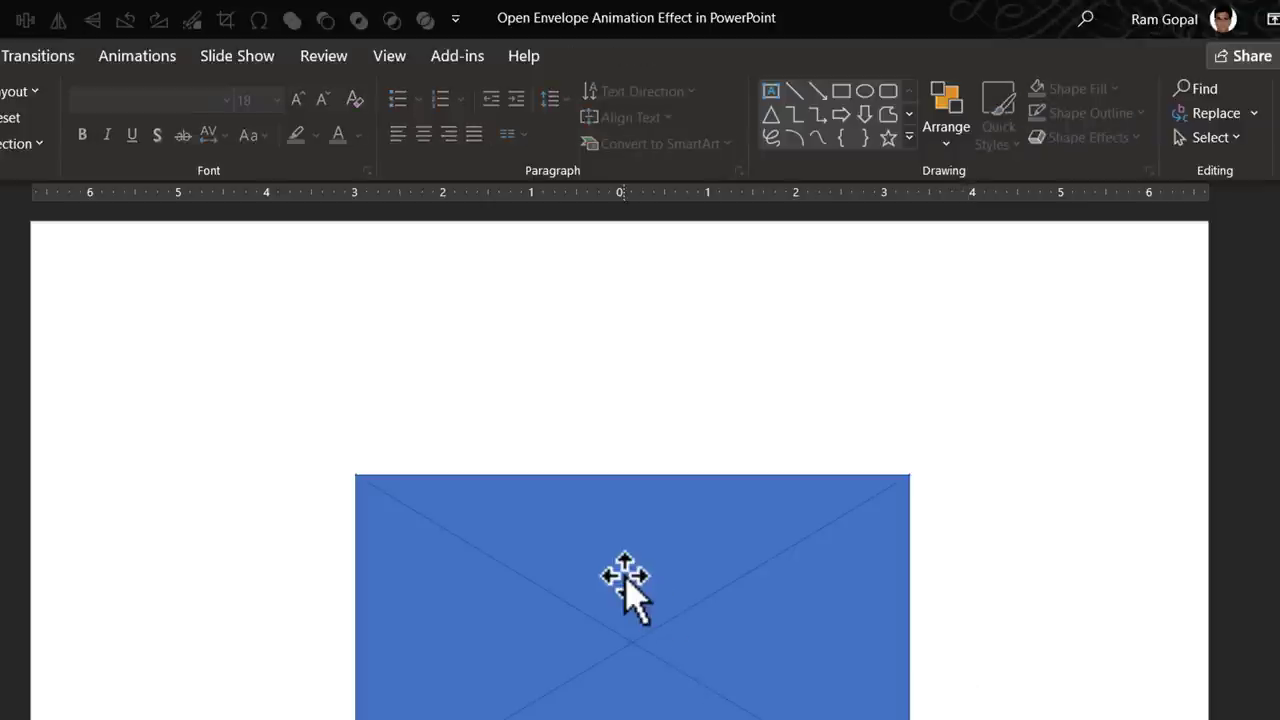
click(627, 584)
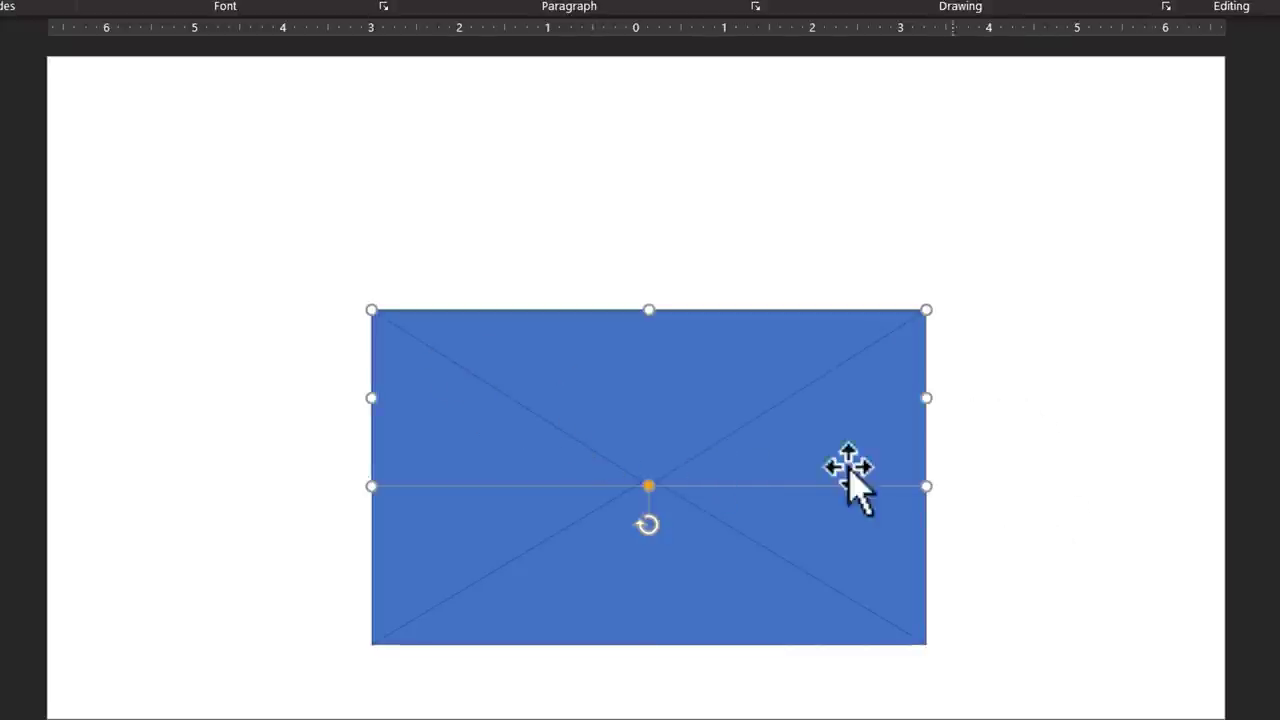
click(1128, 468)
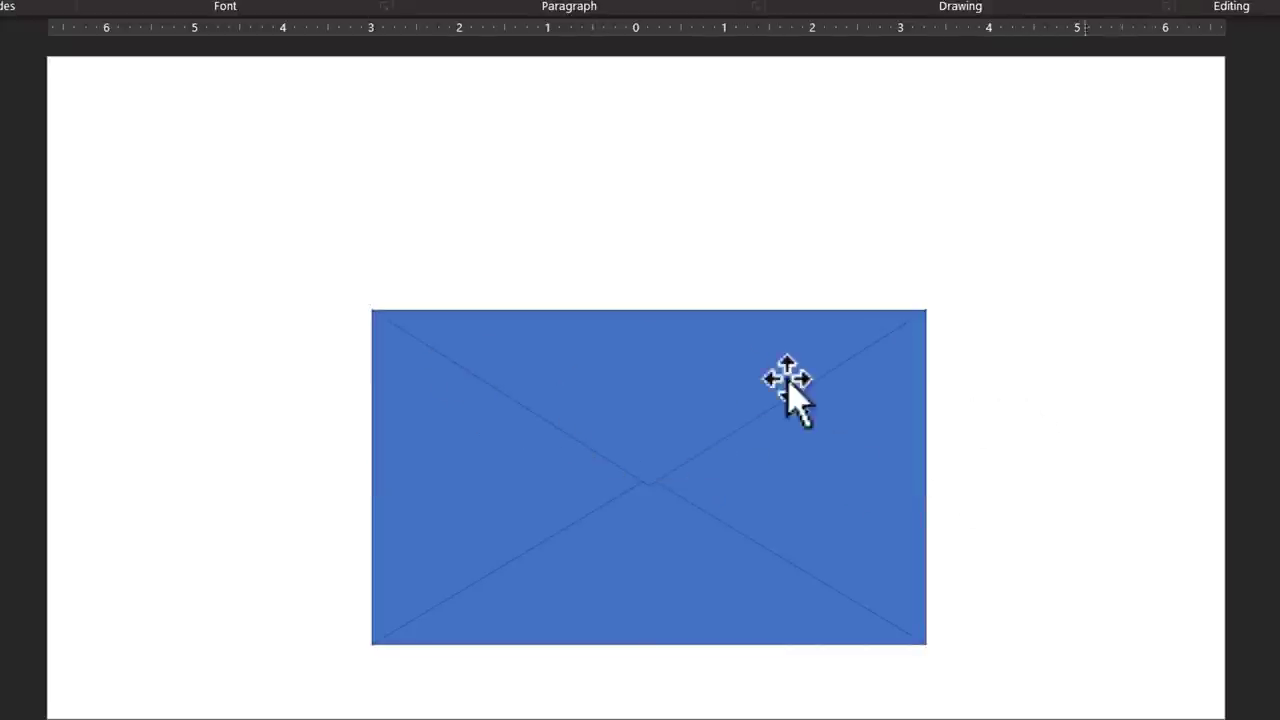
Duplicate the closed top flap, flip it vertically, and place it above the envelope
click(699, 360)
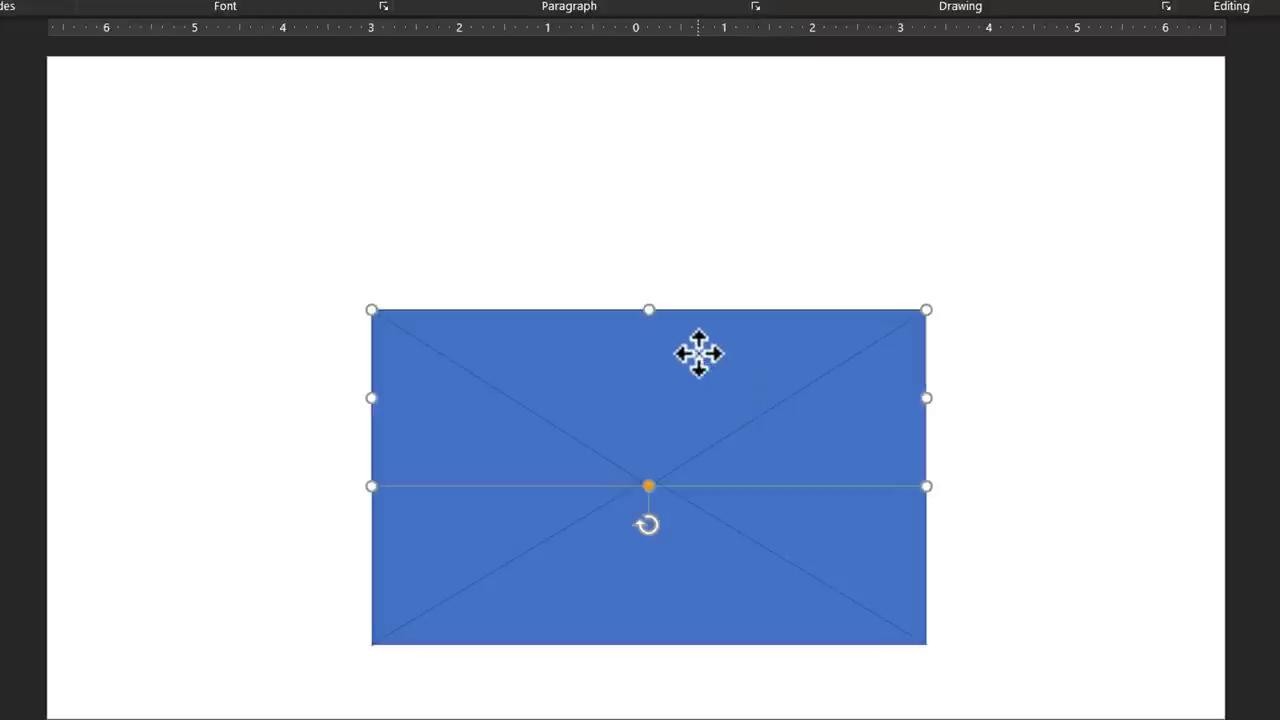
key(ctrl+d)
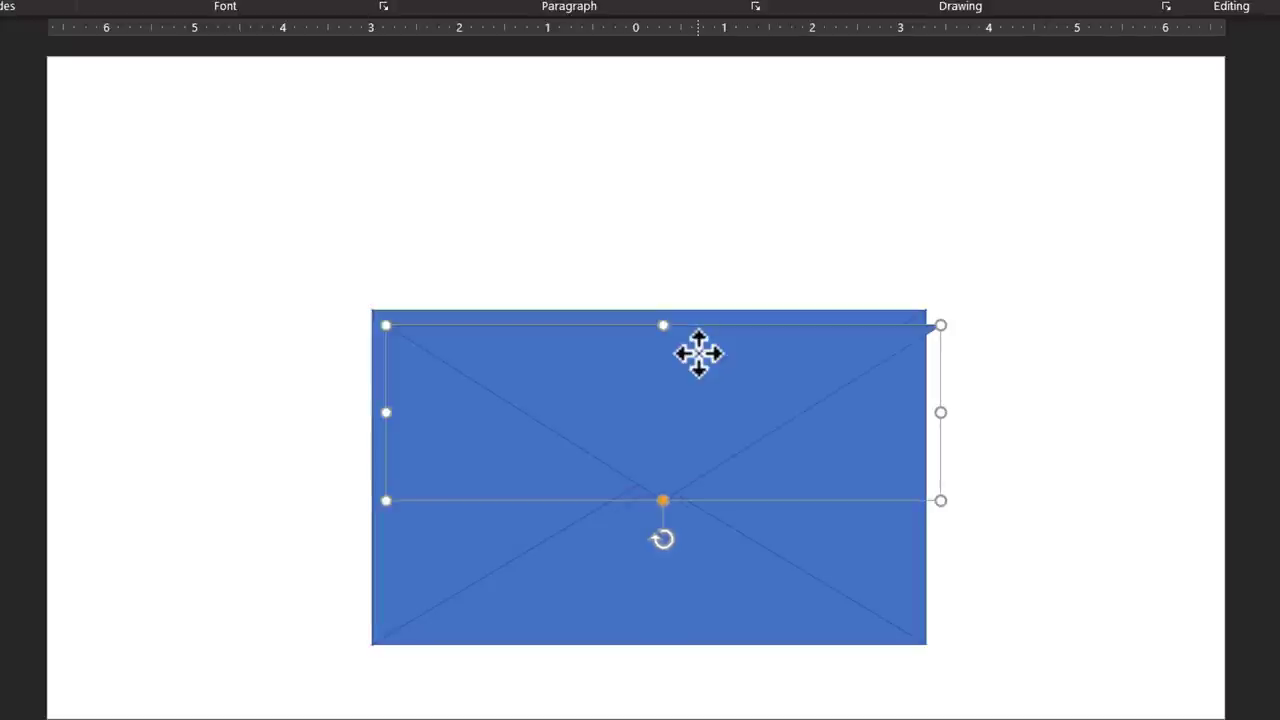
click(963, 0)
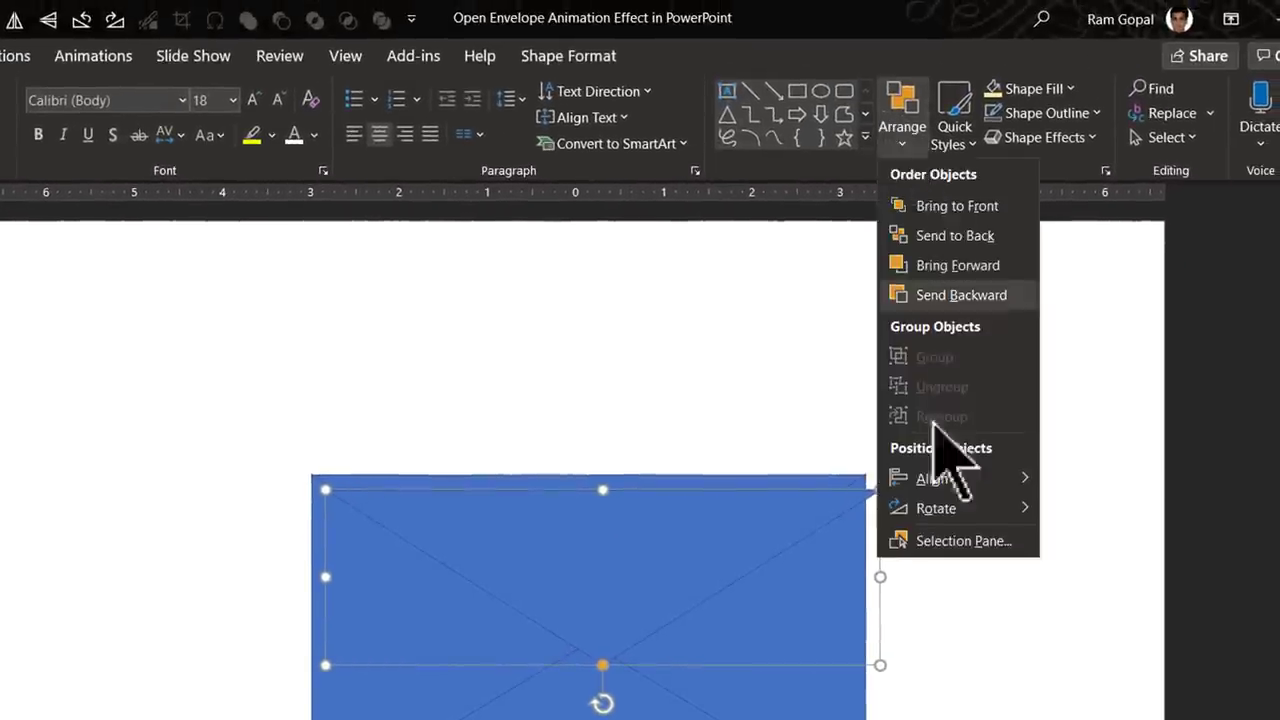
mouse_move(943, 510)
click(1125, 572)
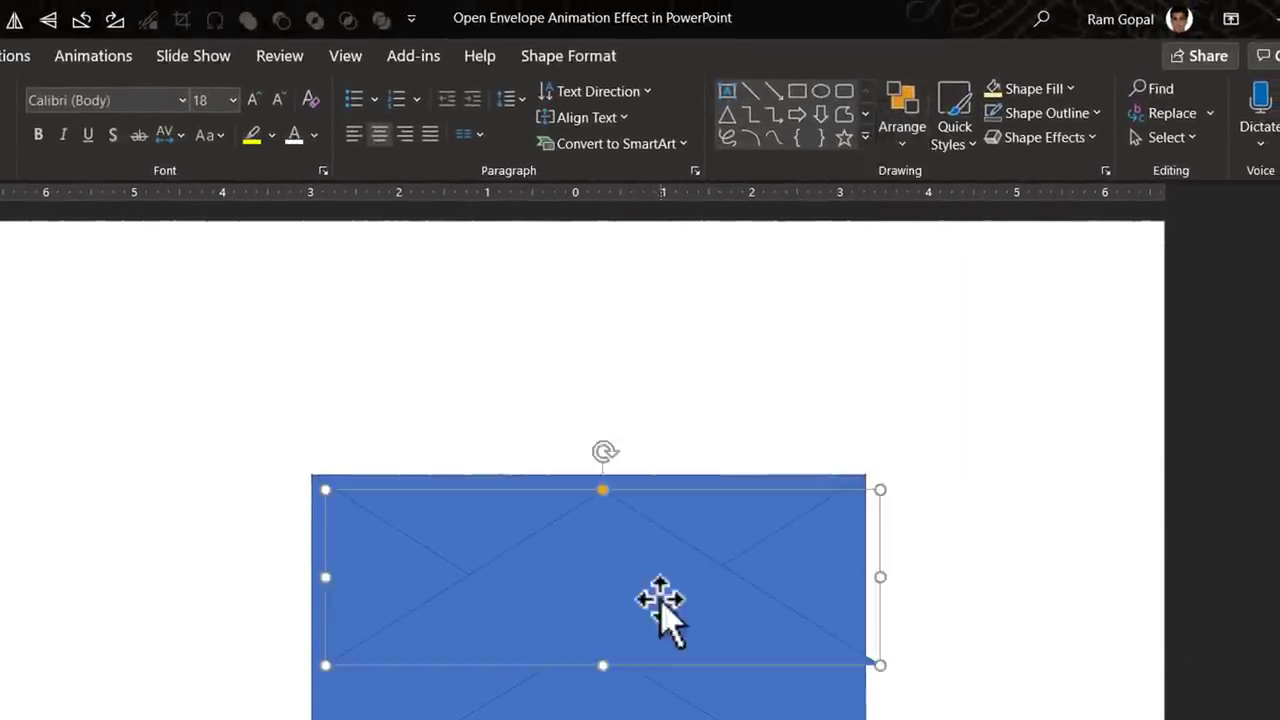
drag(660, 605, 646, 407)
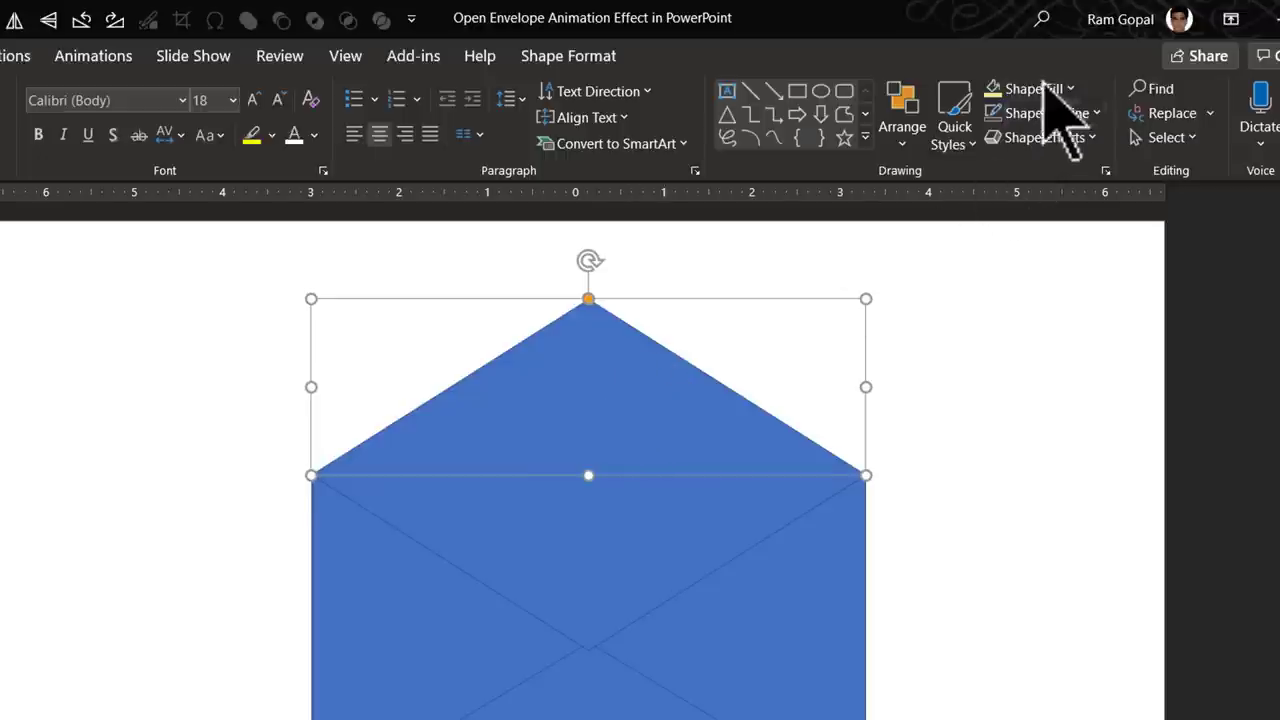
Give the open flap a dark blue fill and no outline
click(1036, 88)
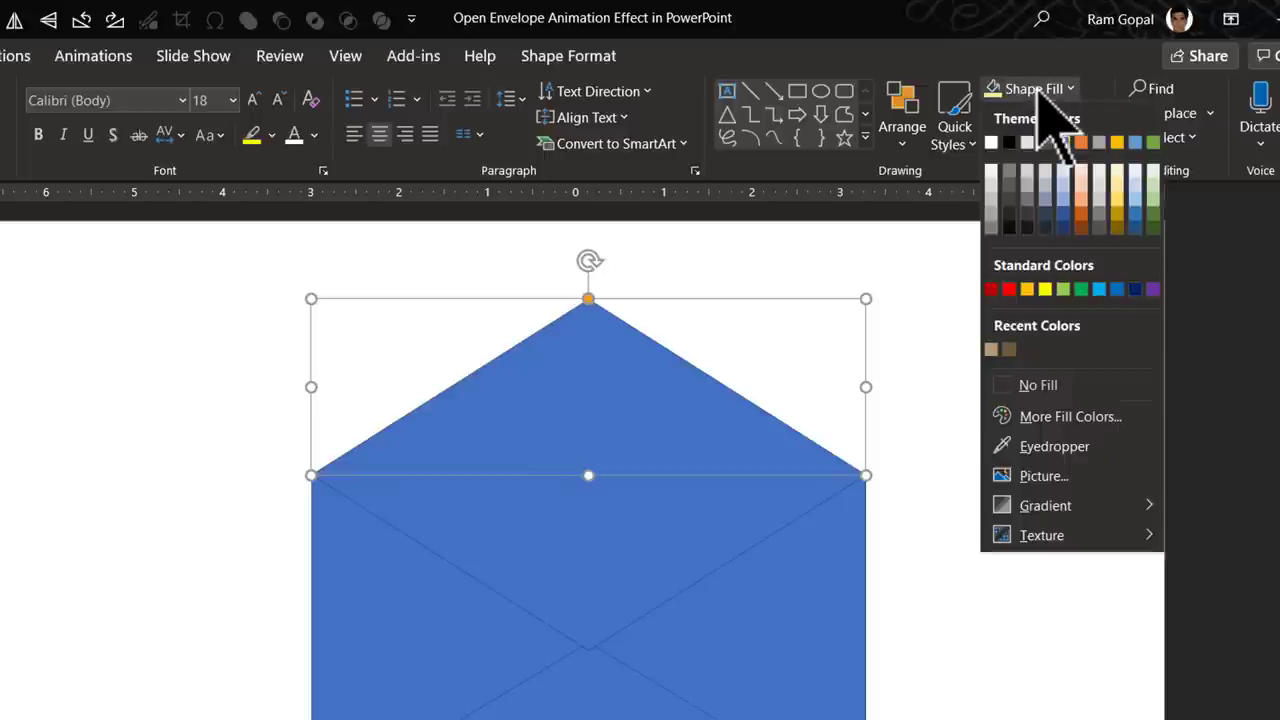
click(1136, 229)
click(1040, 113)
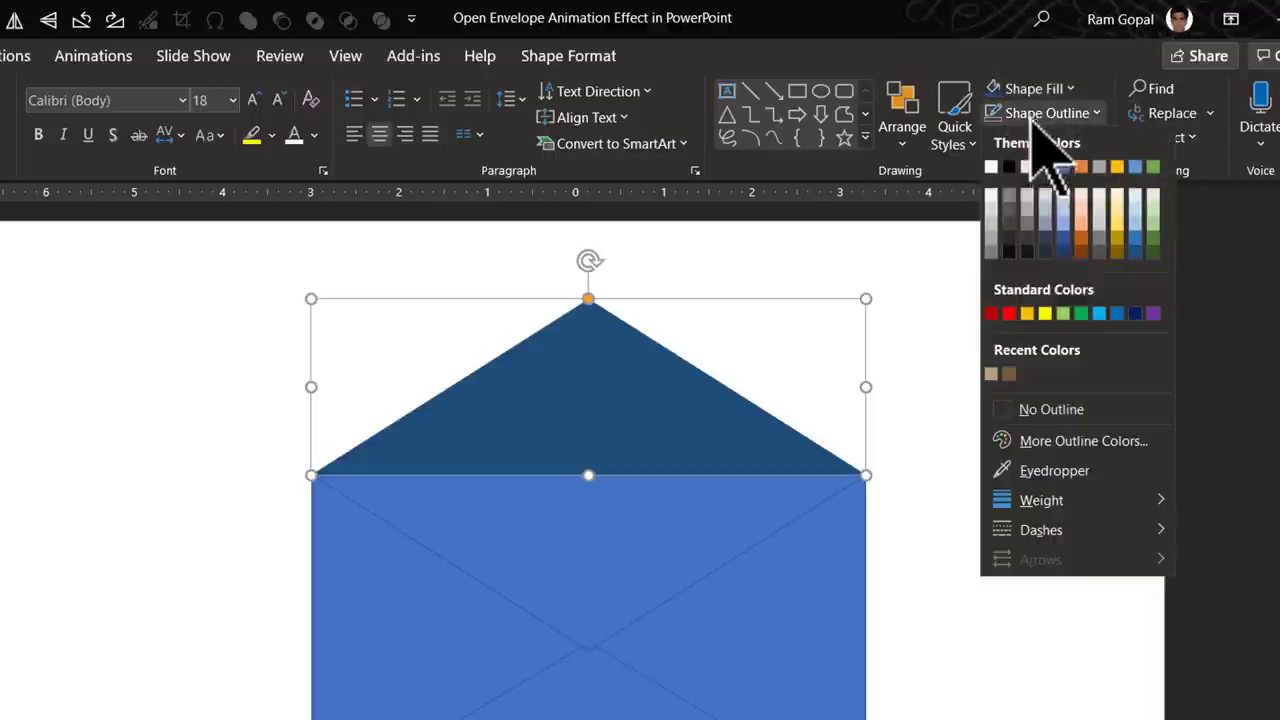
click(1055, 410)
click(990, 557)
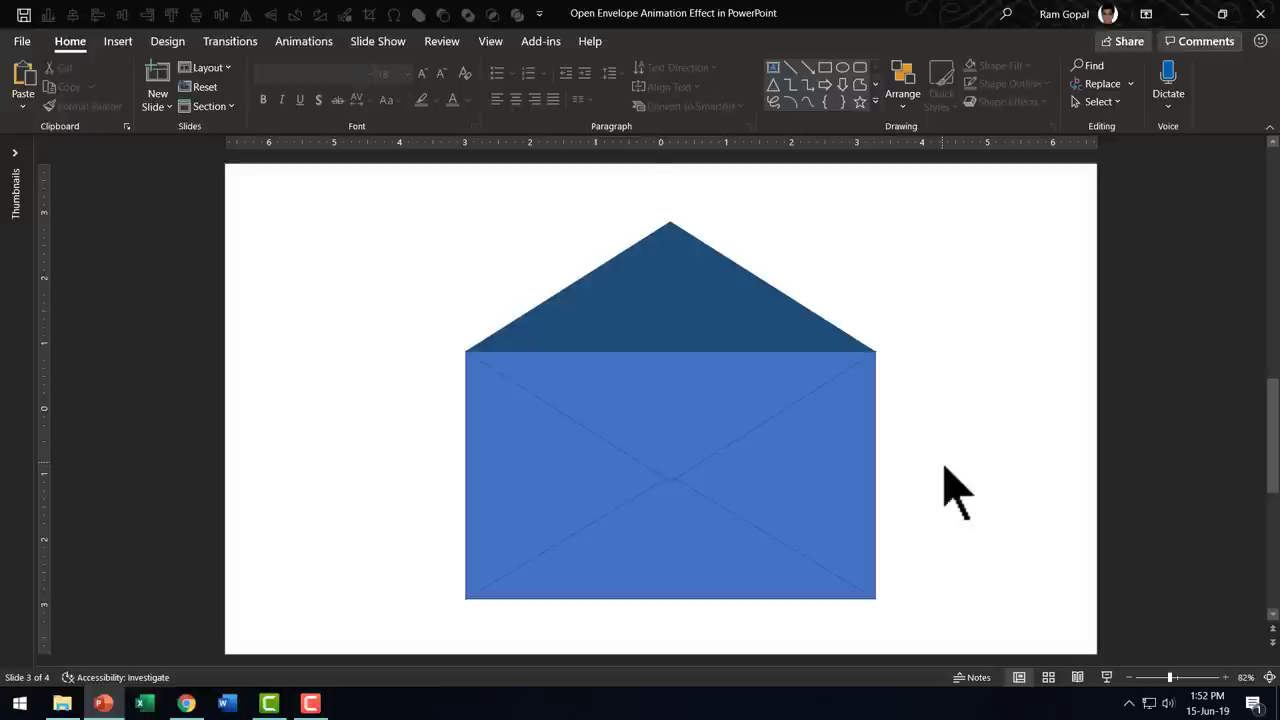
Show the Animation Pane, select the closed flap triangle, and expand the full animation effects gallery
click(308, 44)
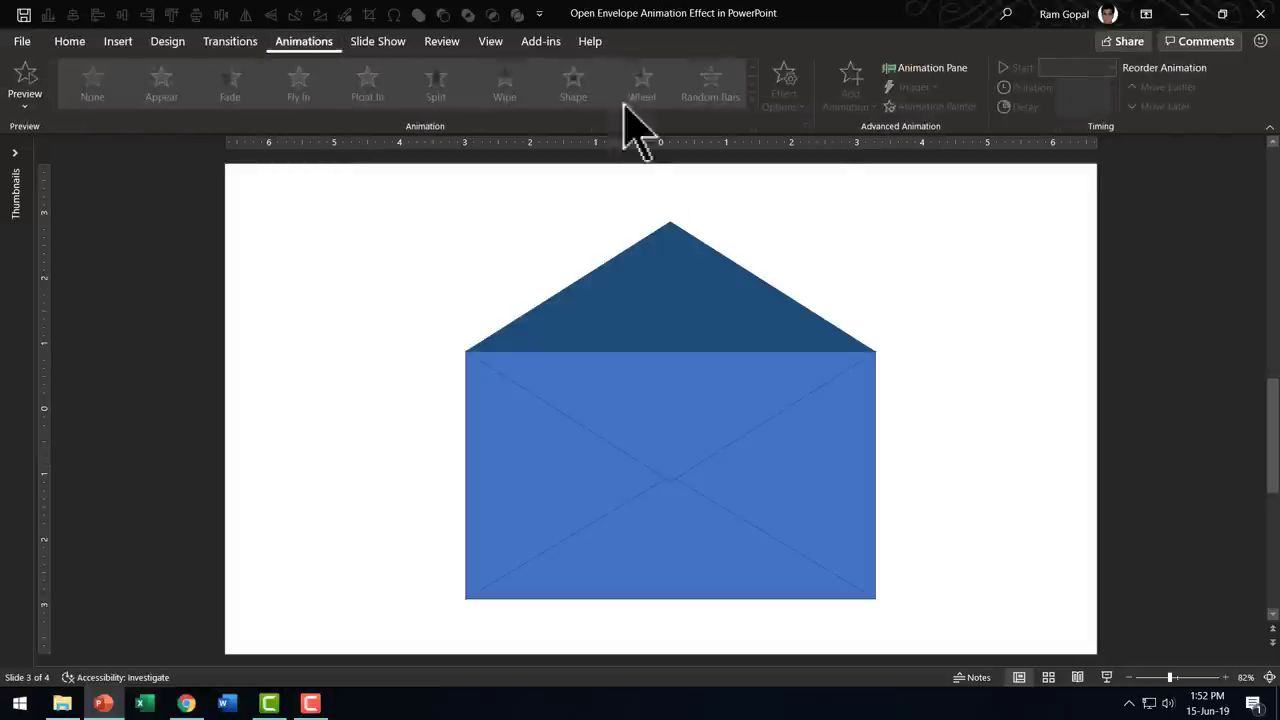
click(948, 72)
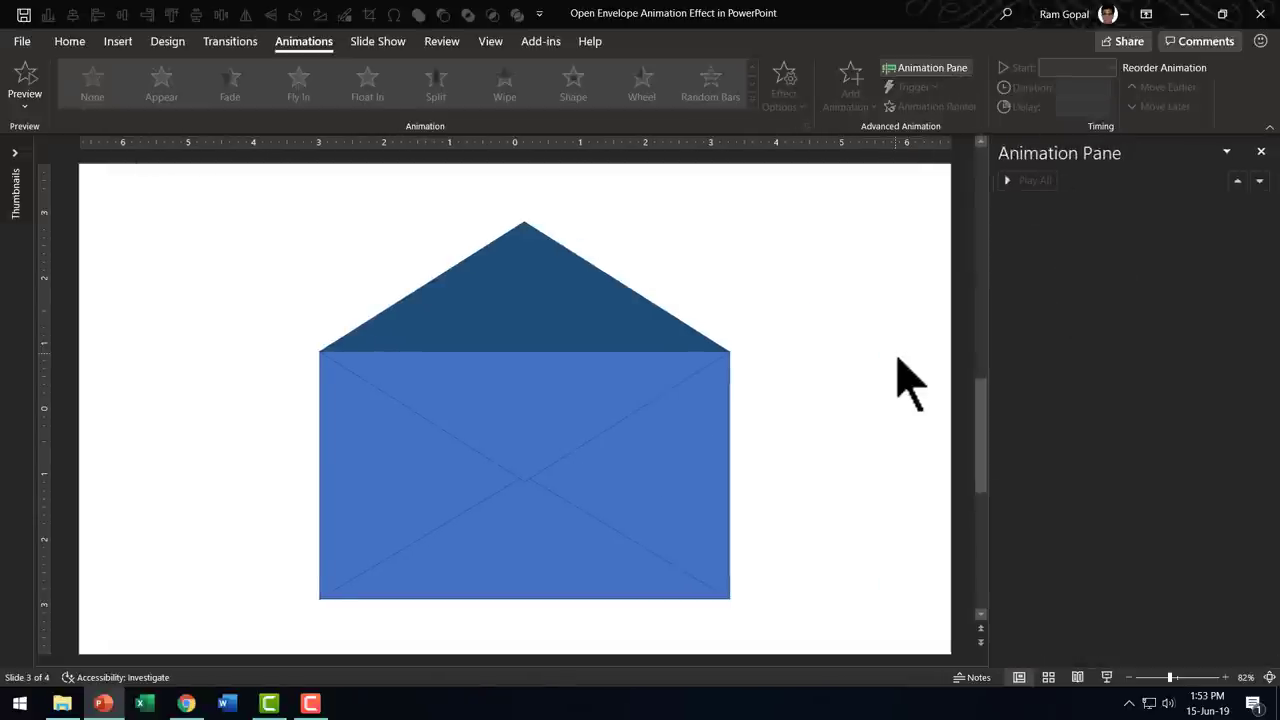
click(524, 415)
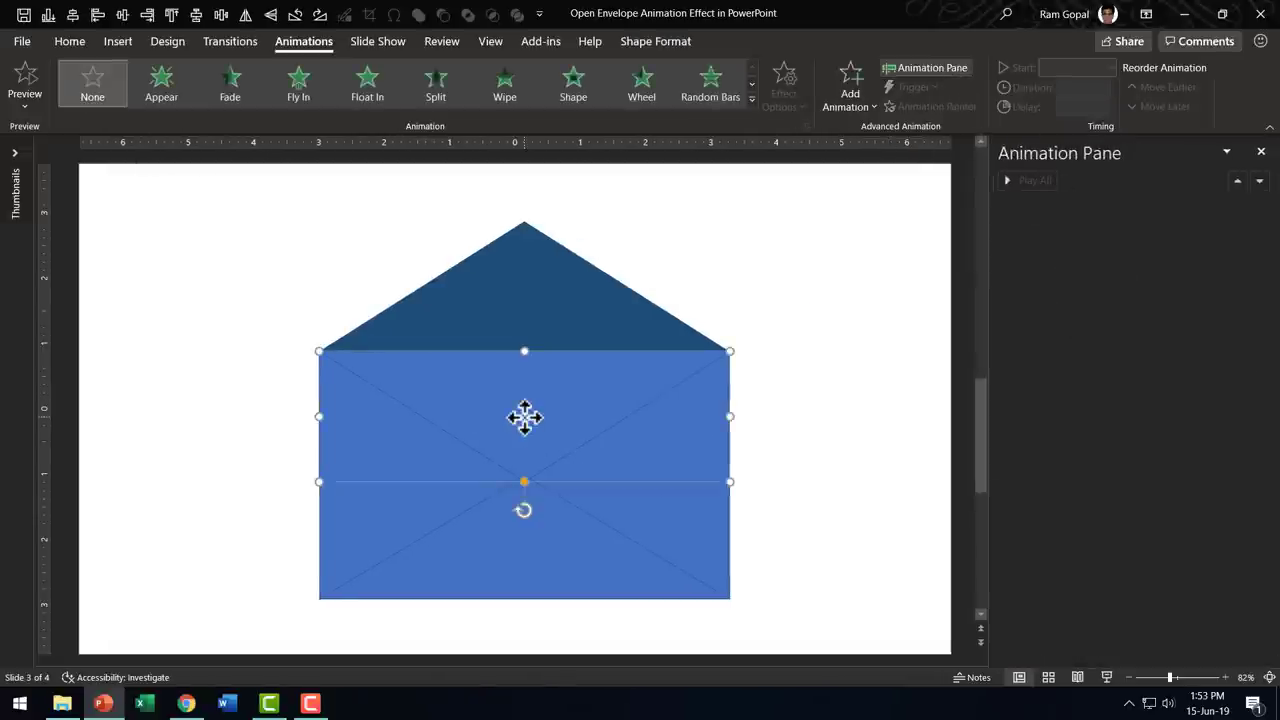
click(752, 98)
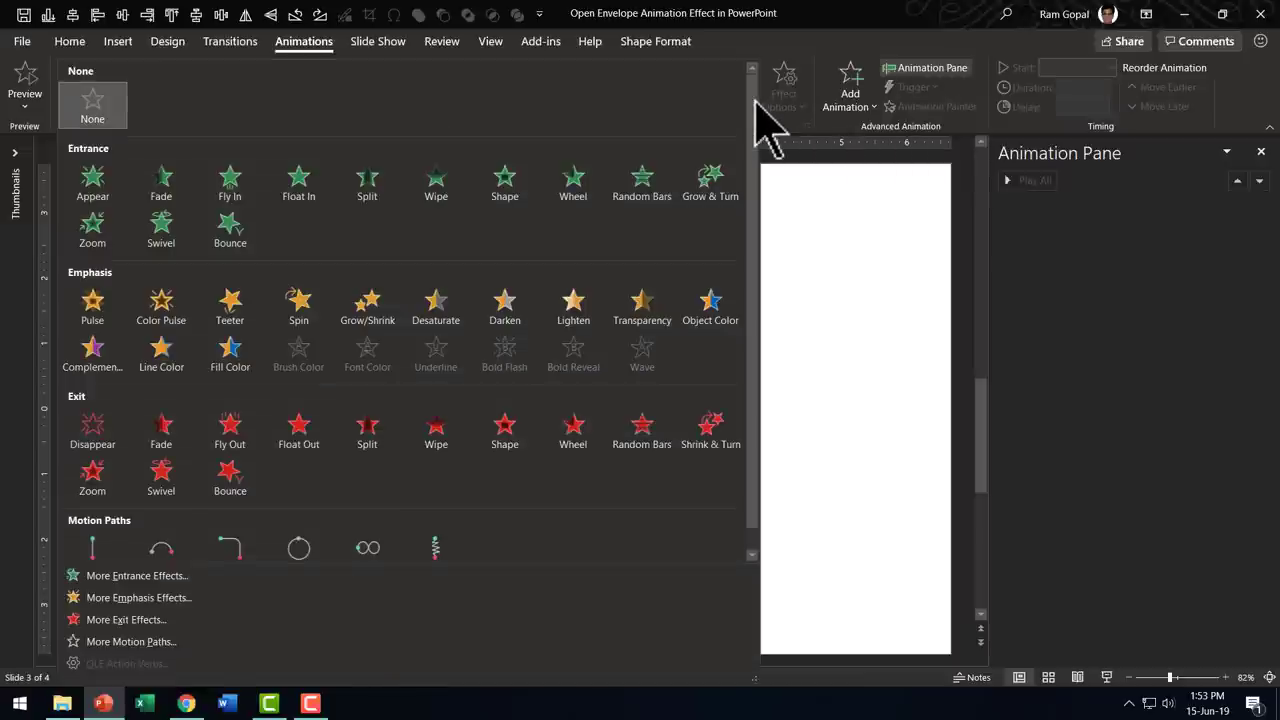
Give the closed flap a Collapse exit effect with its direction set to To Top
click(124, 622)
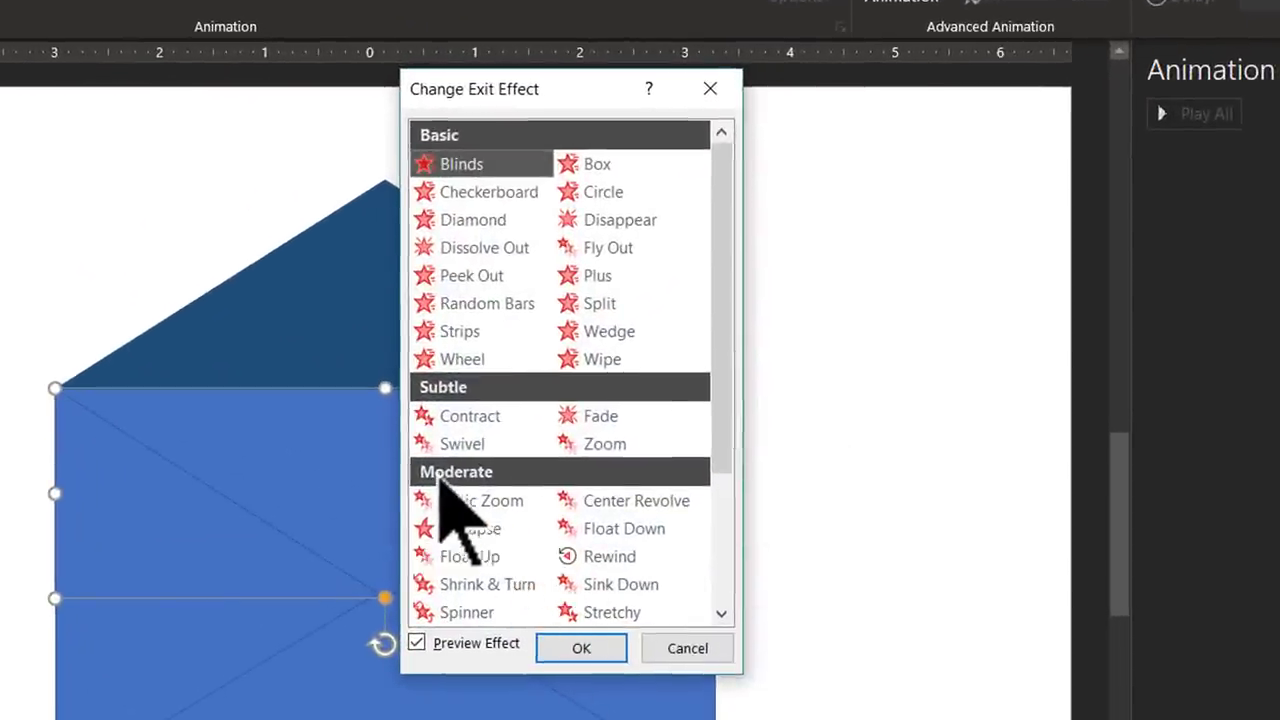
click(468, 528)
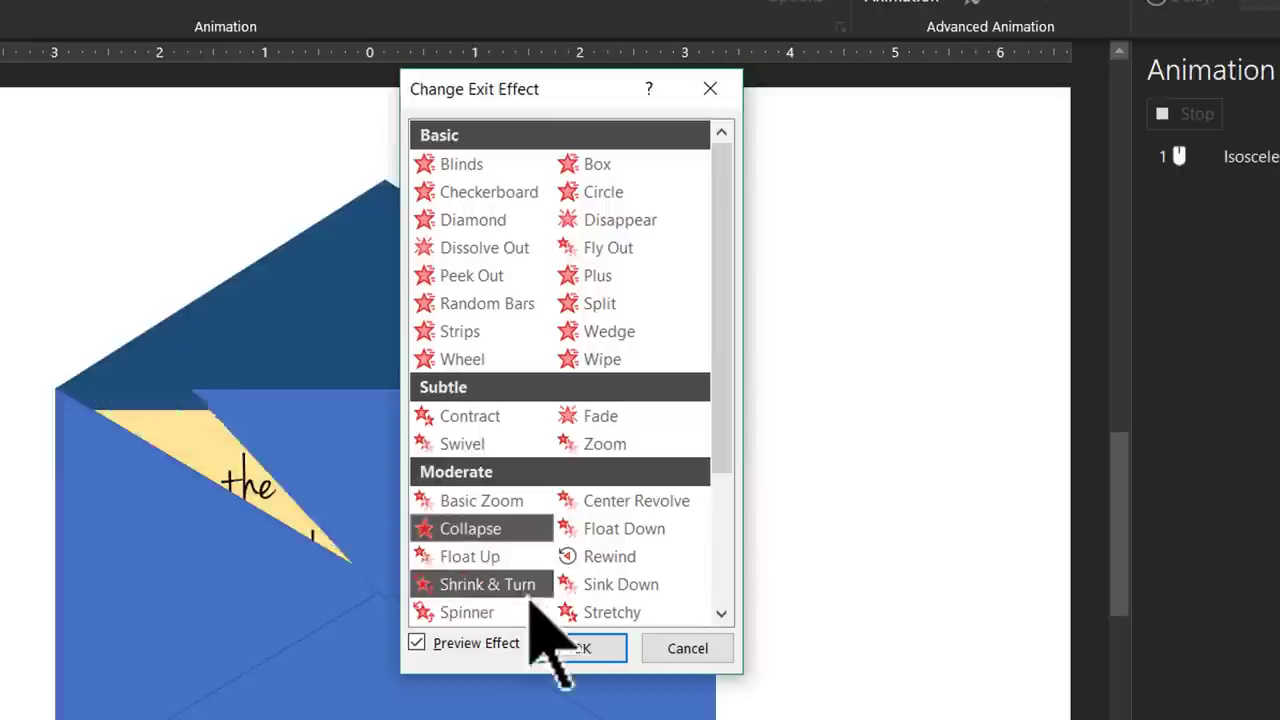
click(598, 650)
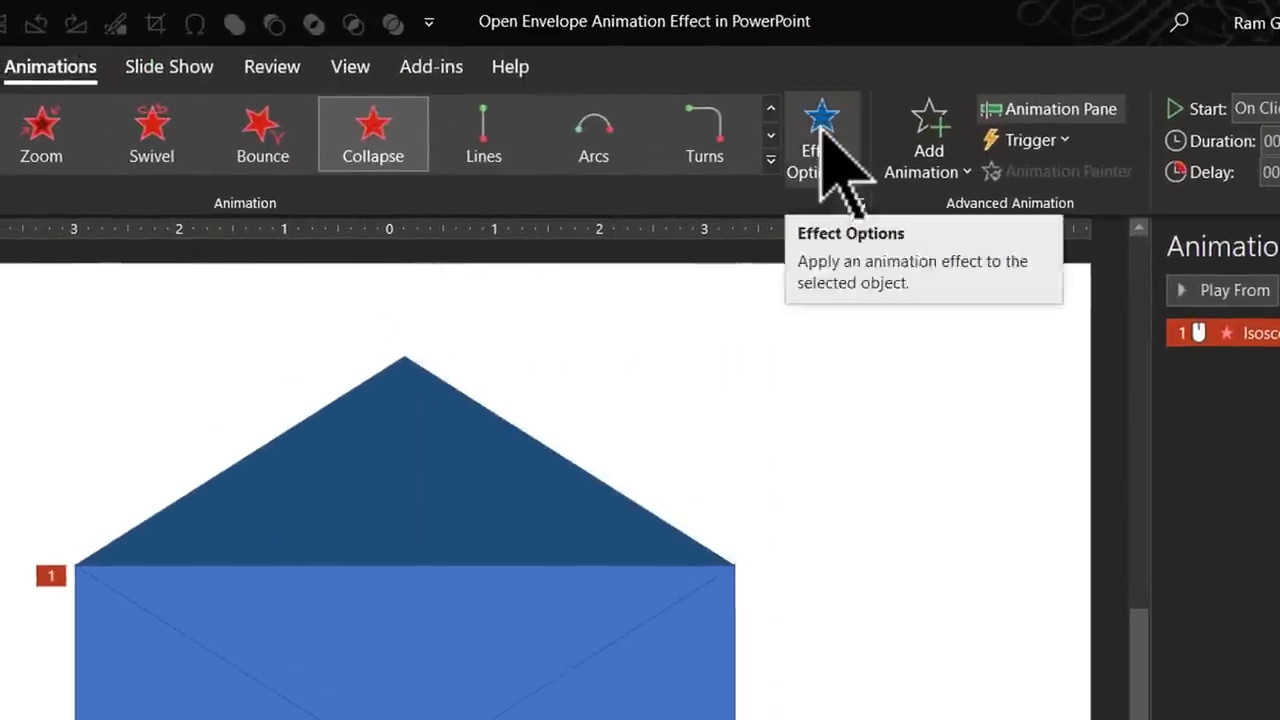
click(812, 35)
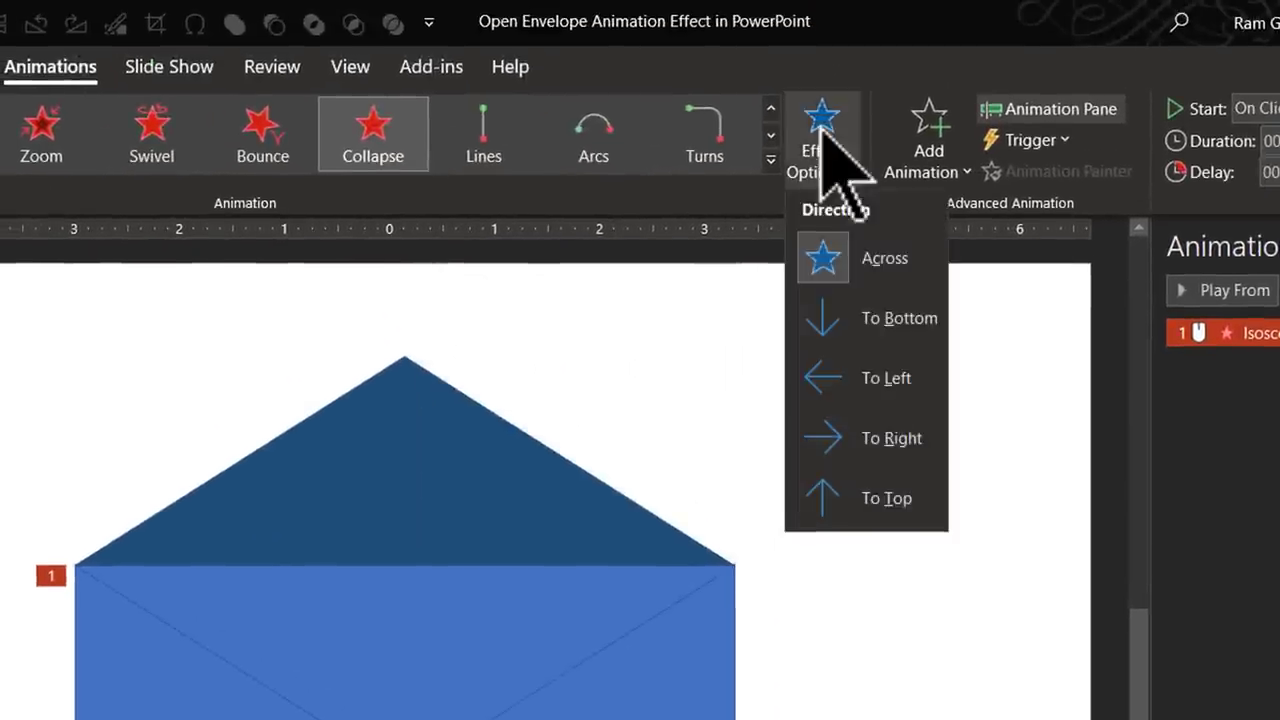
click(886, 498)
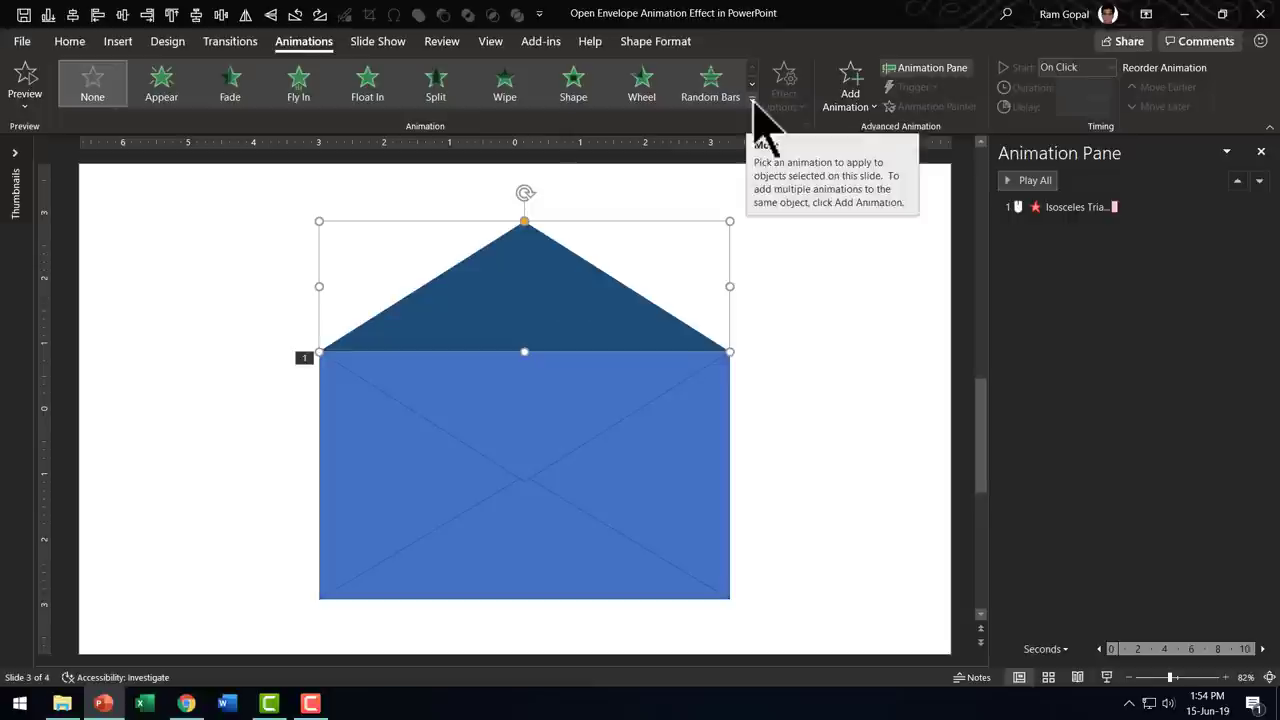
click(770, 159)
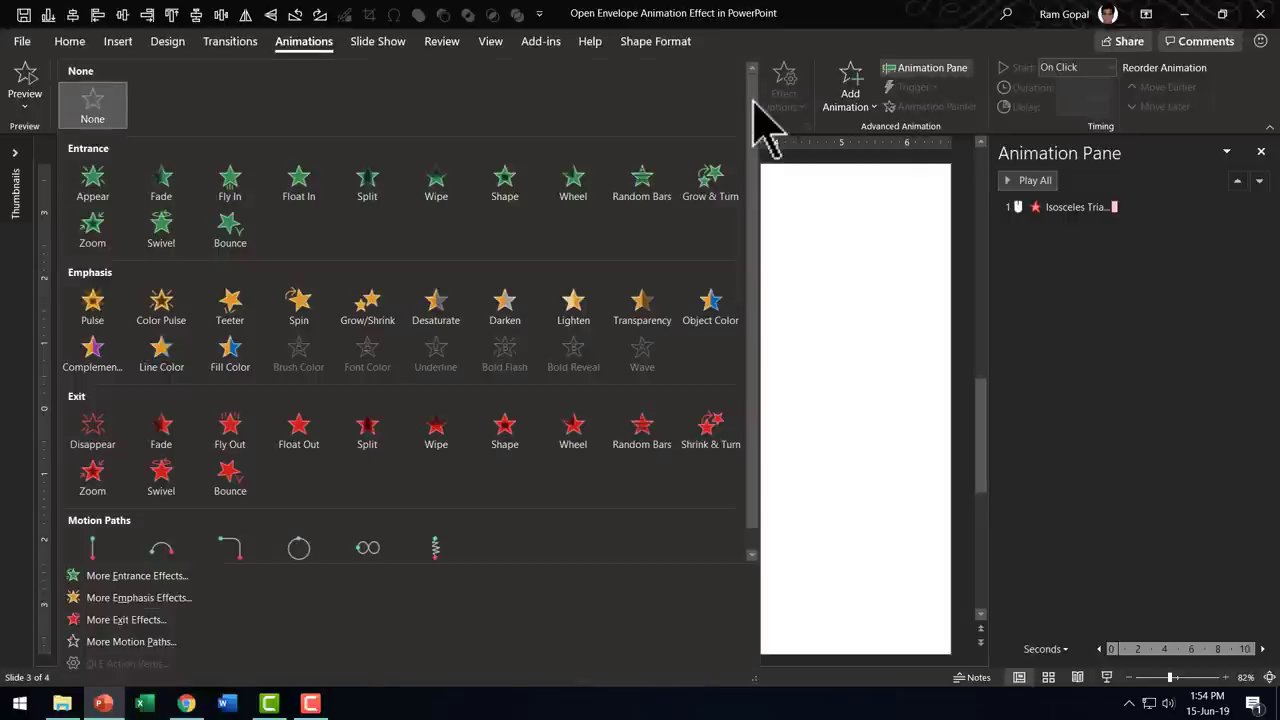
Apply a Stretch entrance From Bottom to the top flap, starting After Previous
click(118, 577)
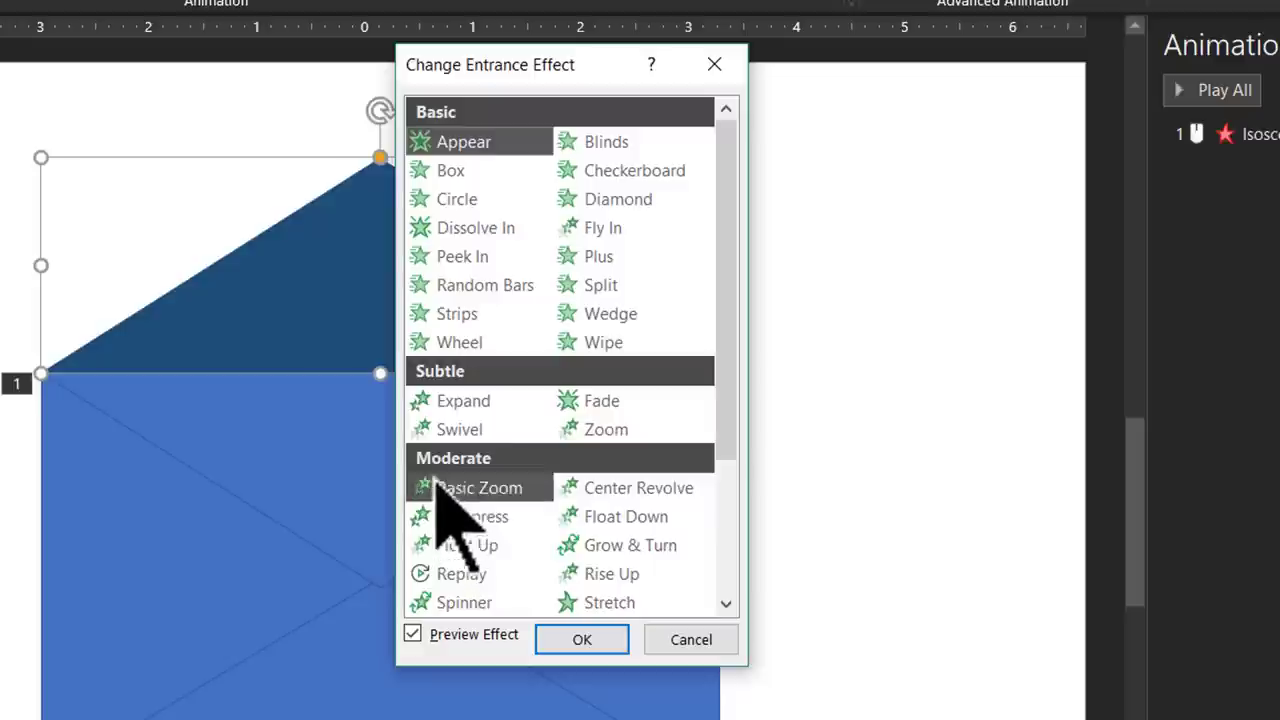
click(625, 602)
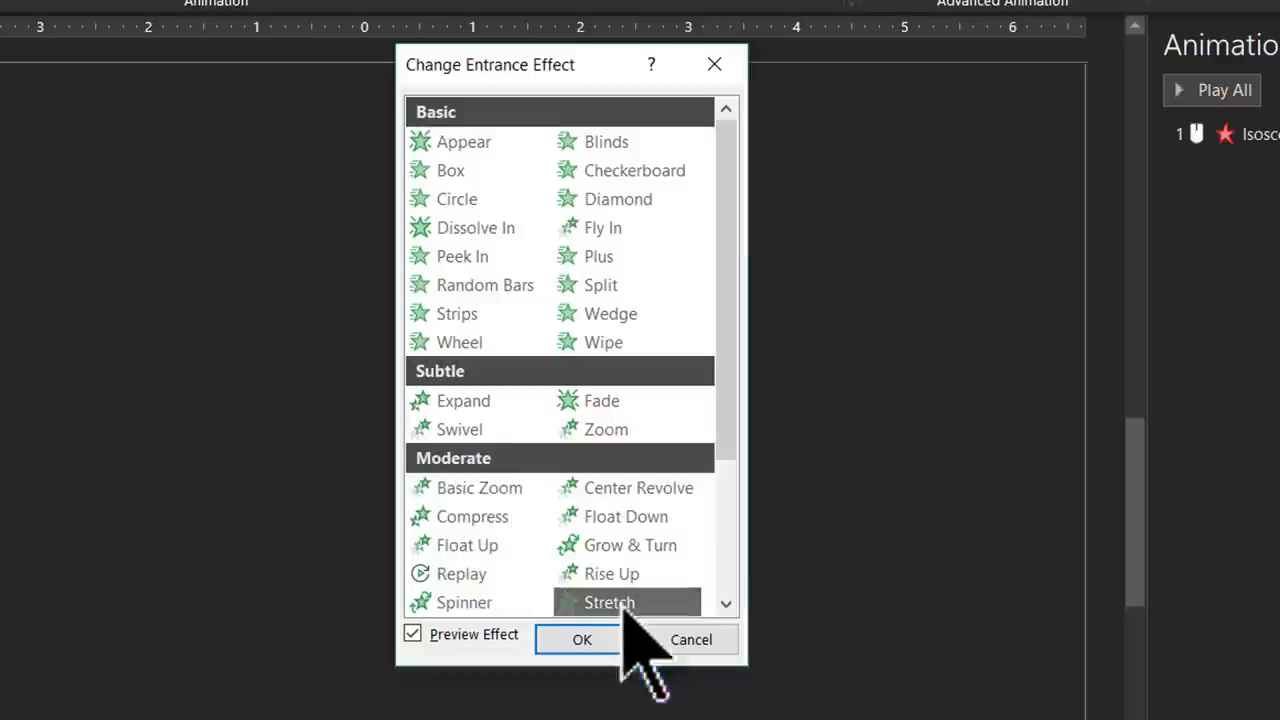
click(600, 645)
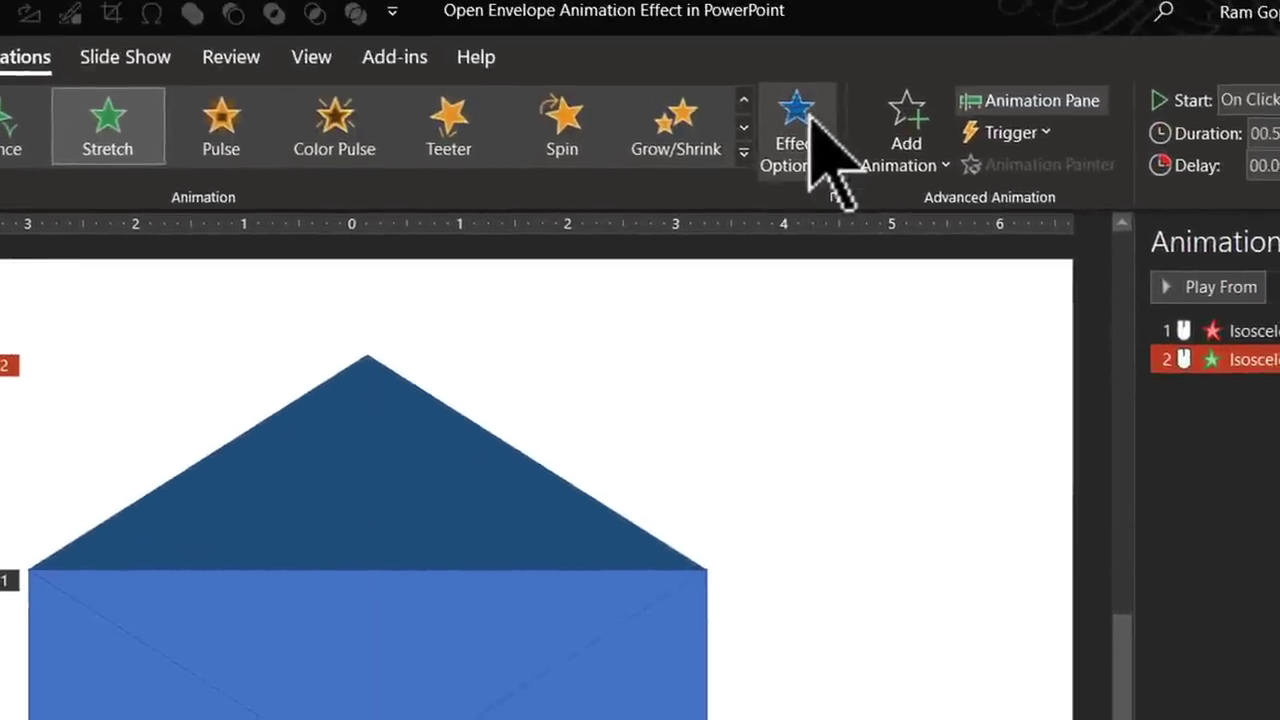
click(810, 120)
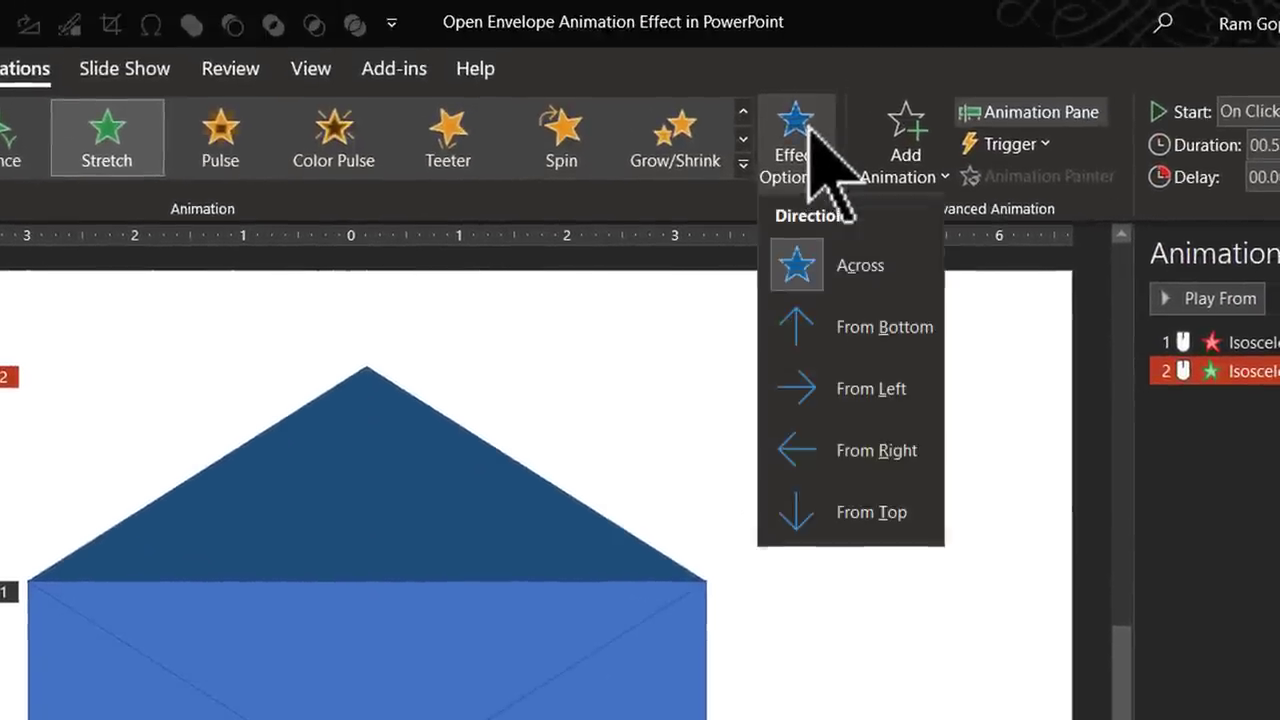
click(860, 330)
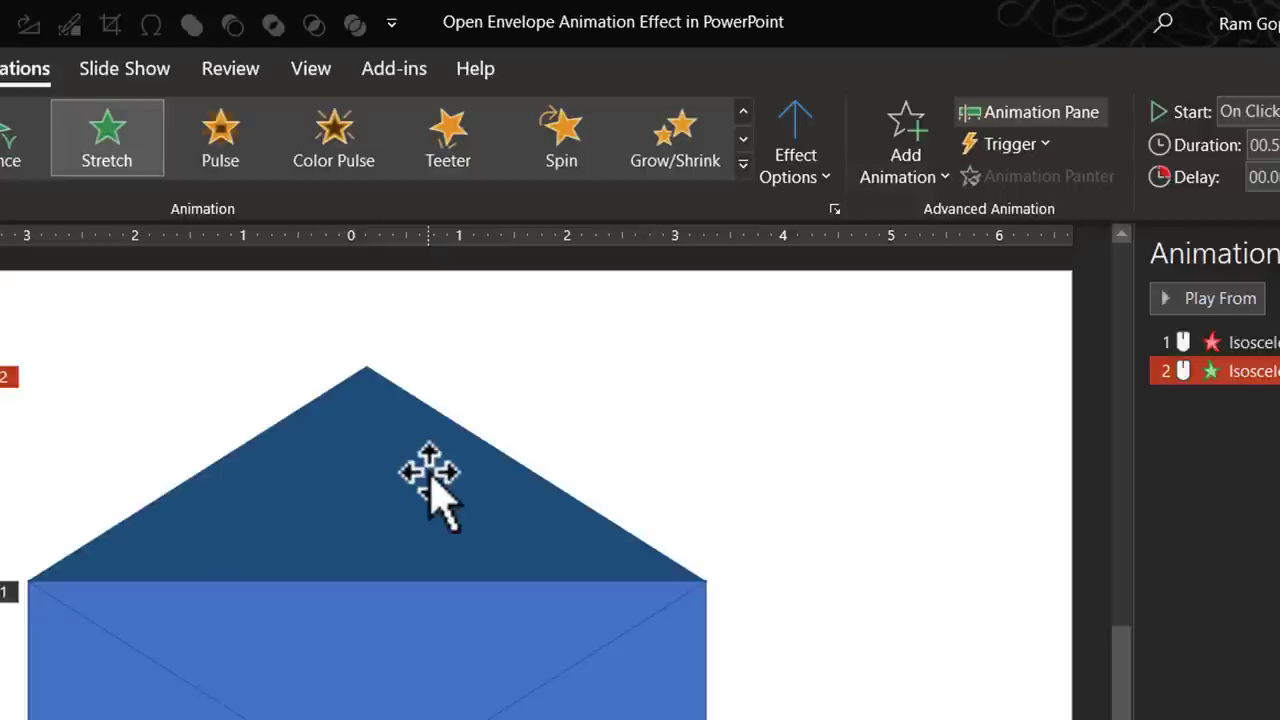
click(1250, 112)
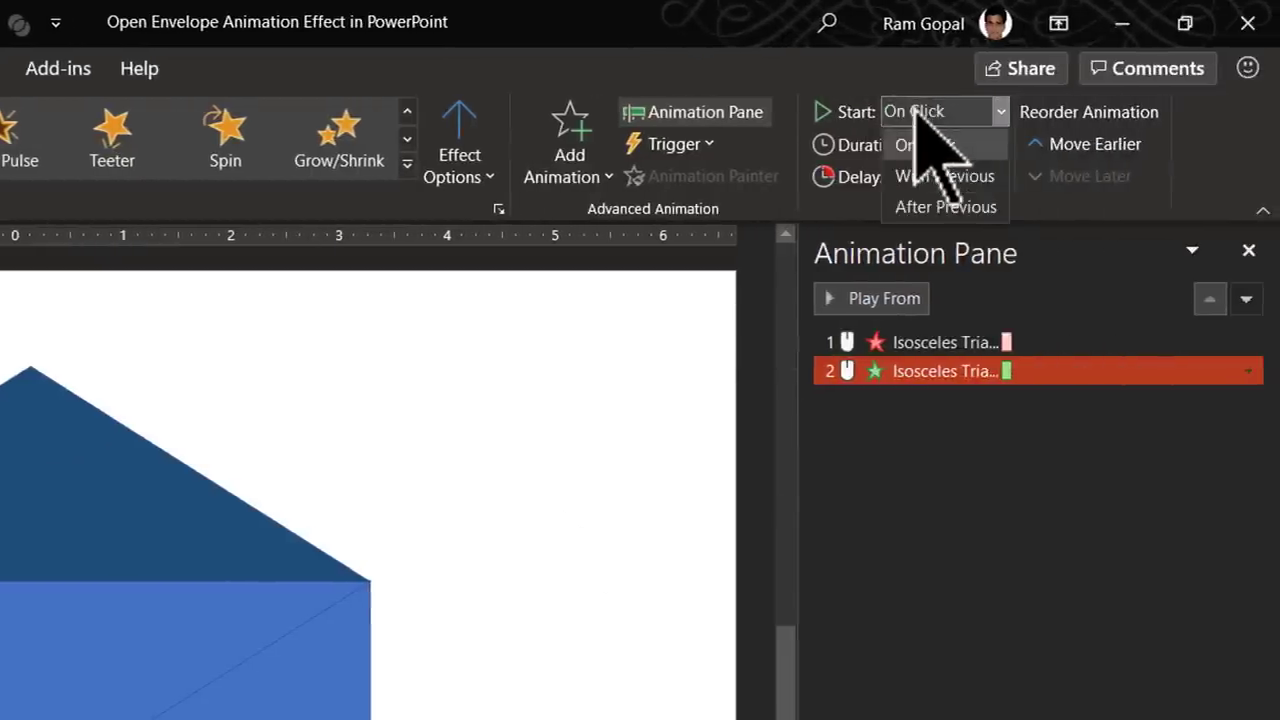
click(922, 205)
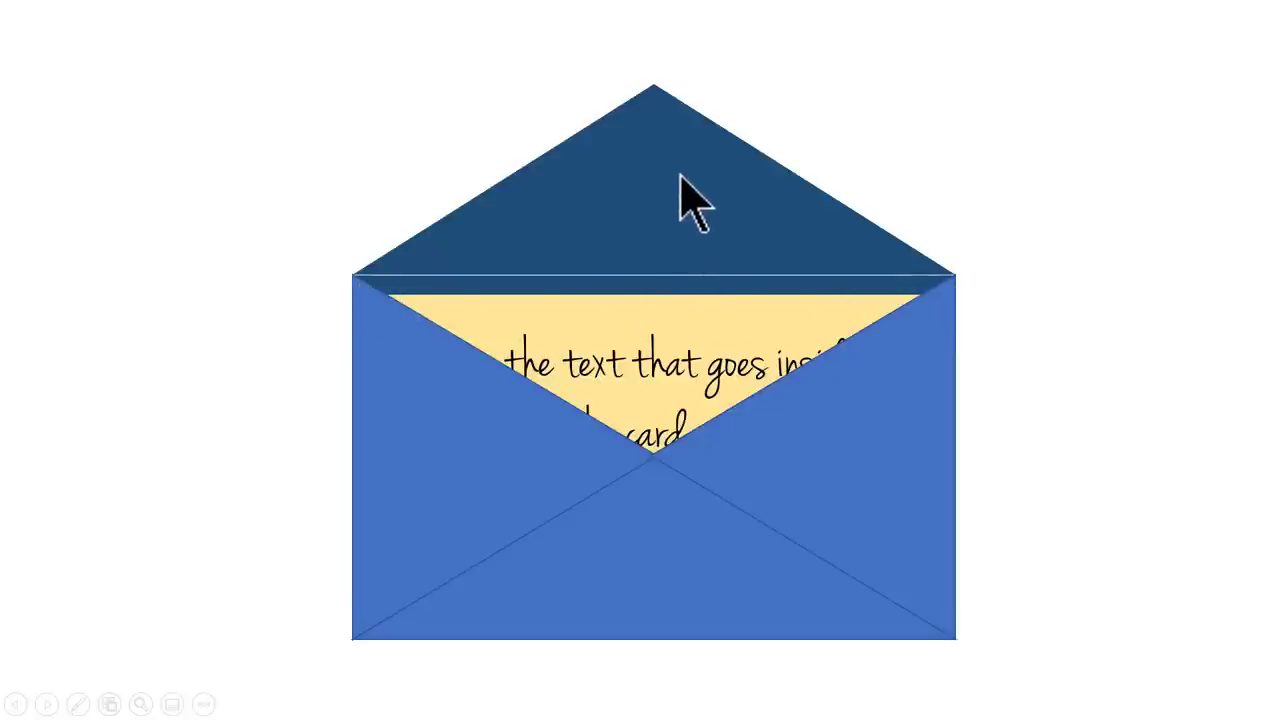
key(Escape)
click(552, 282)
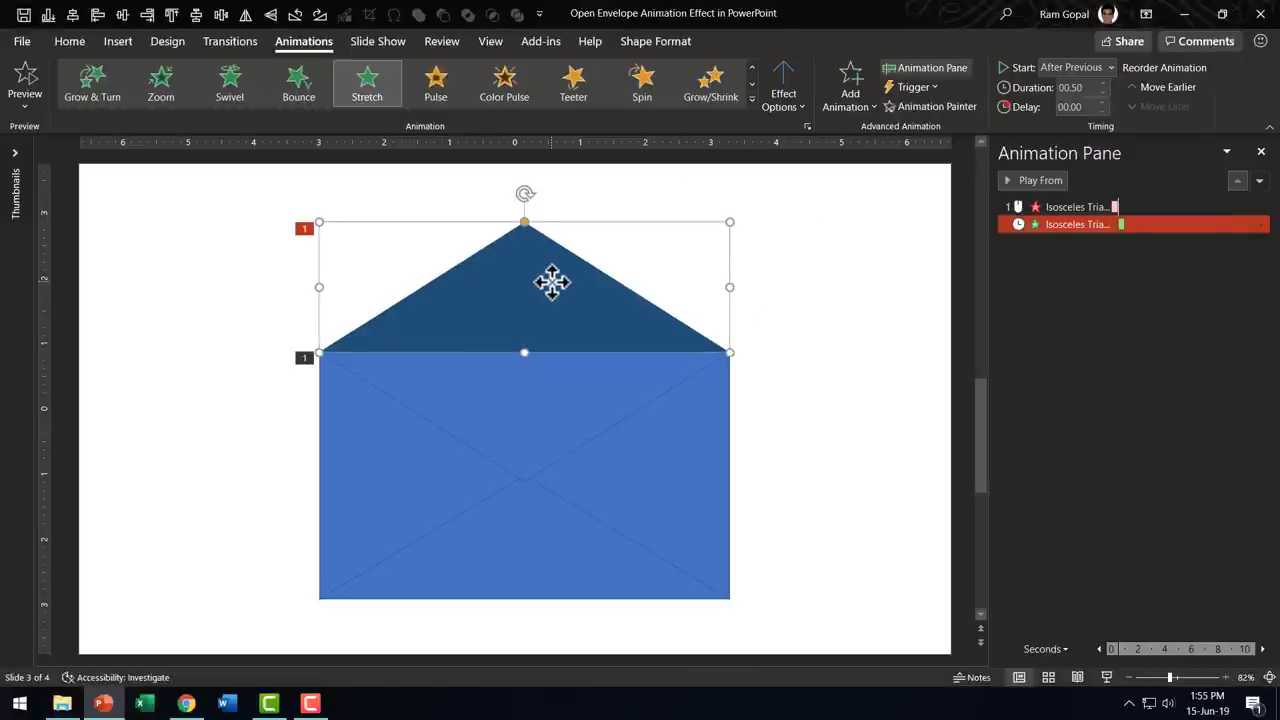
click(826, 412)
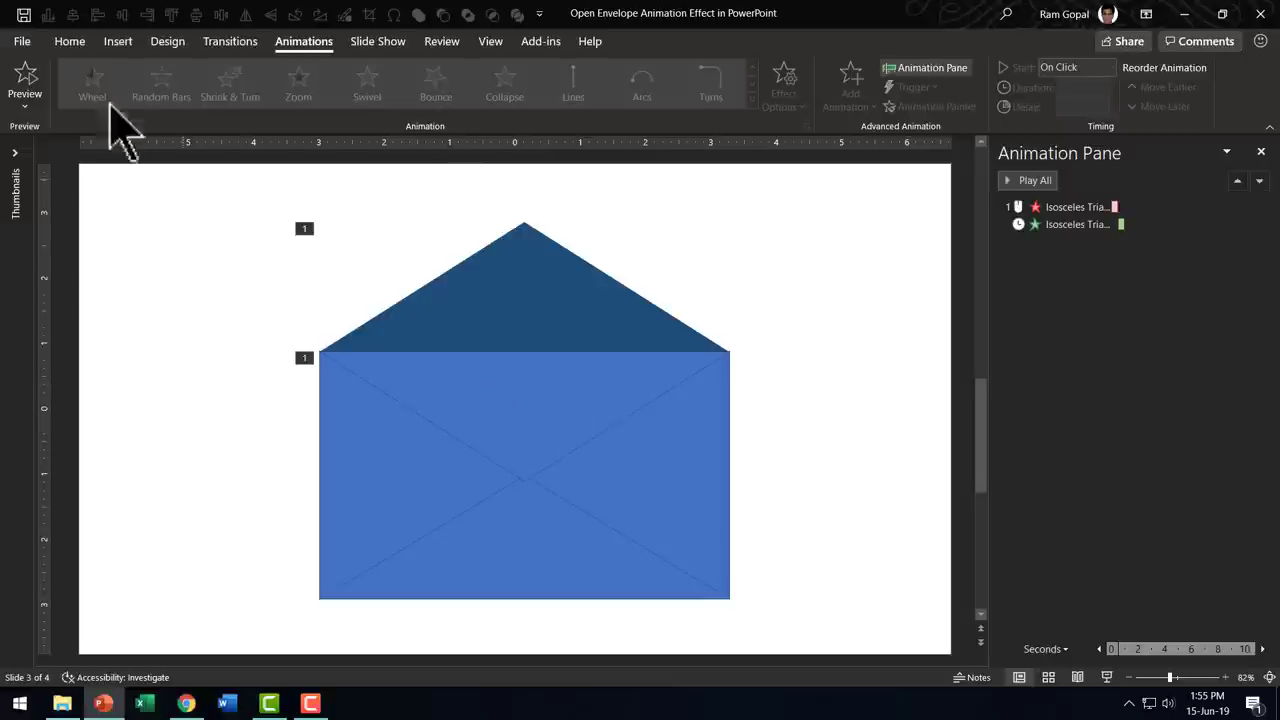
In the Selection Pane, rename Isosceles Triangle 10 to 'Flap' and hide it
click(69, 41)
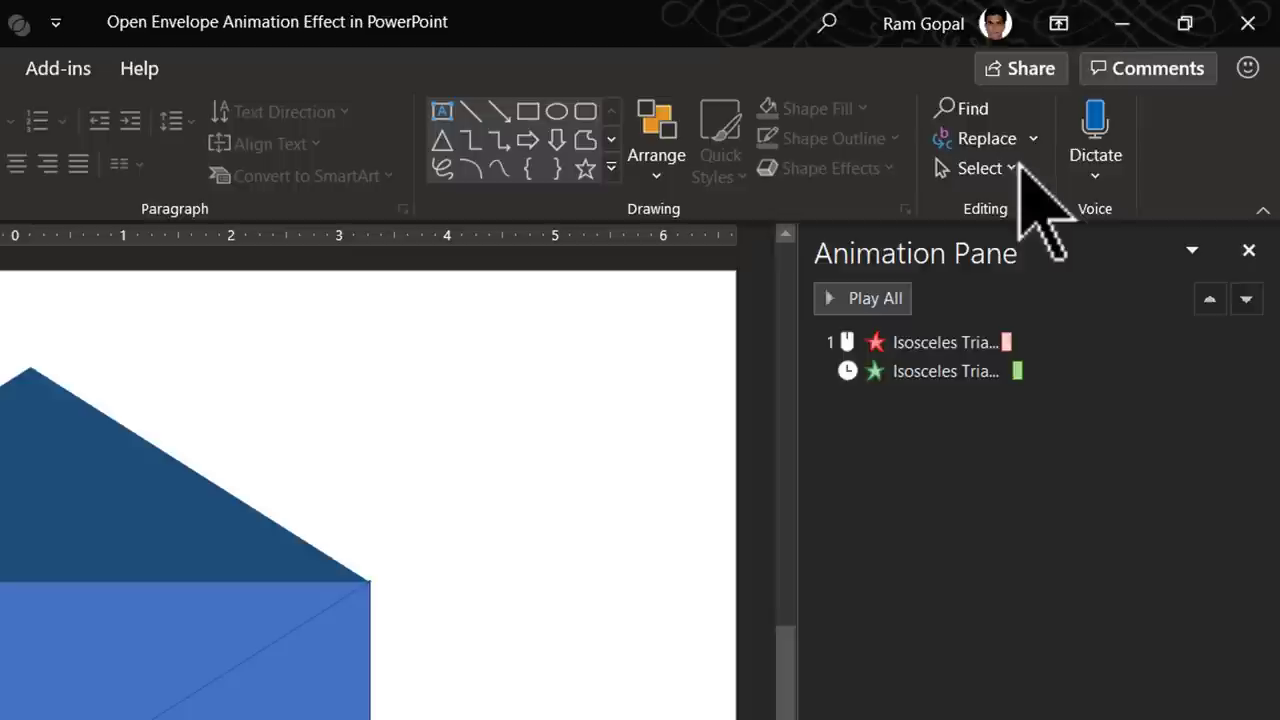
click(1000, 170)
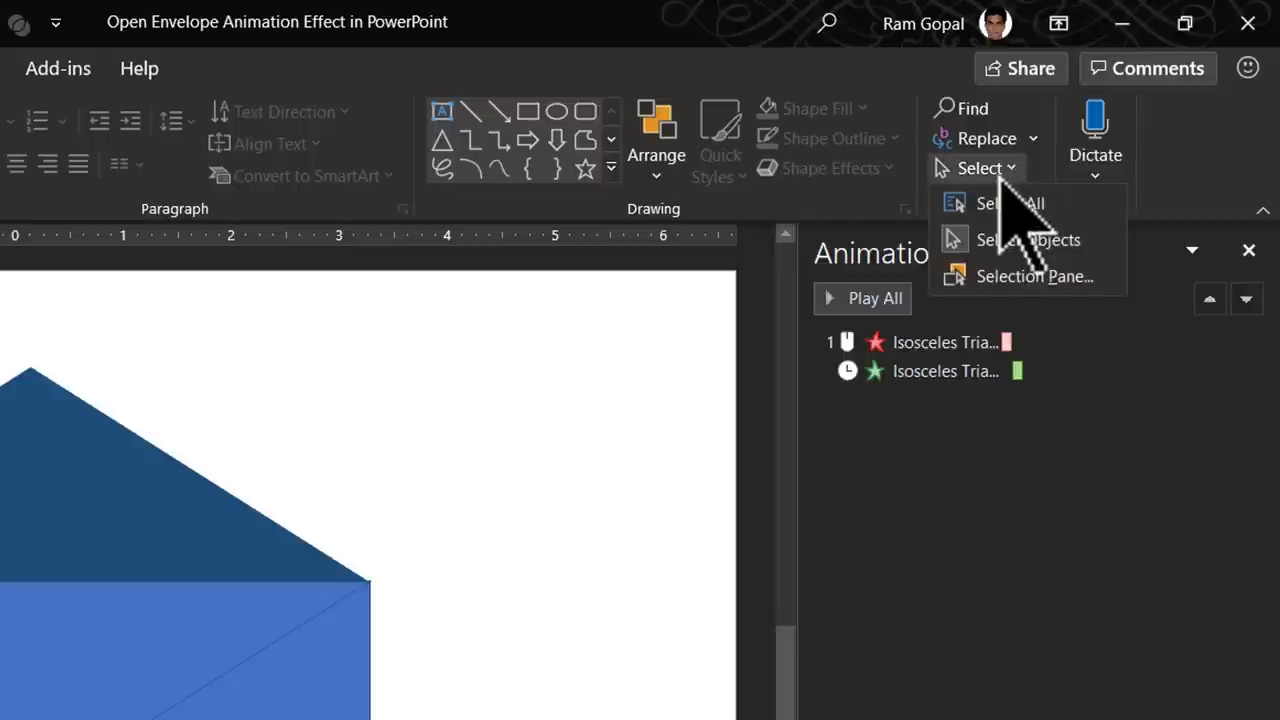
click(1052, 280)
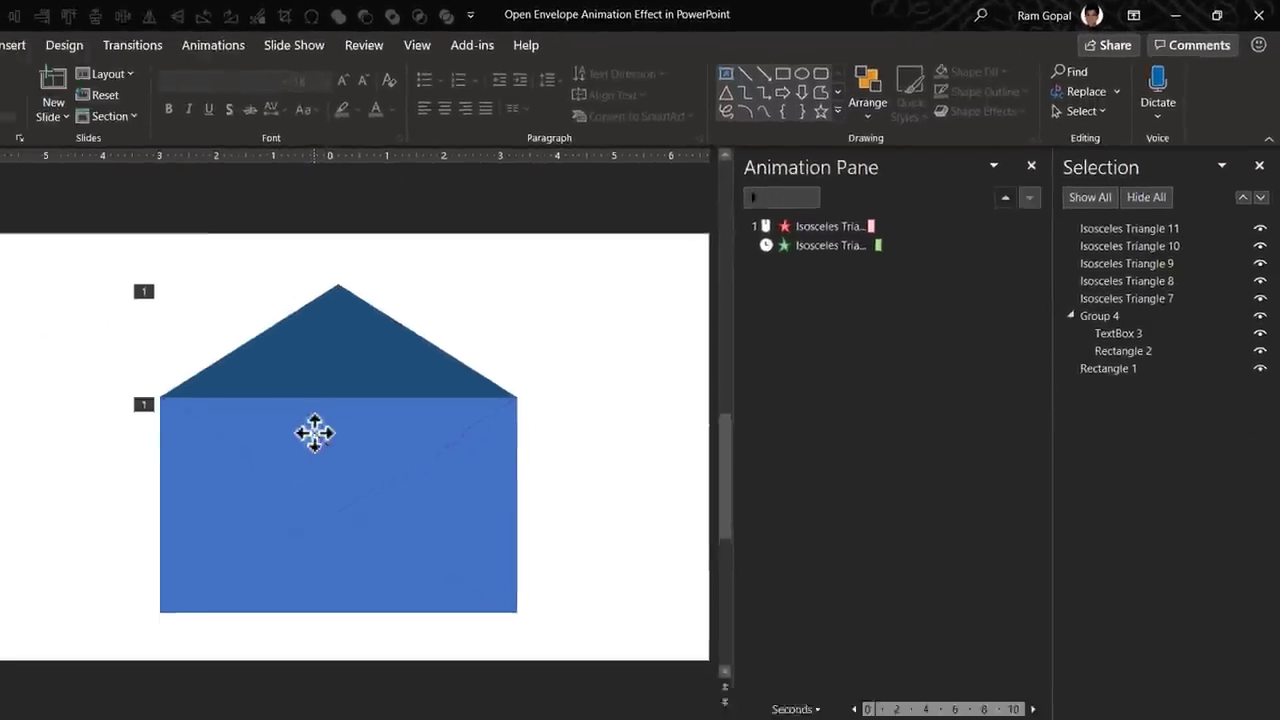
click(396, 398)
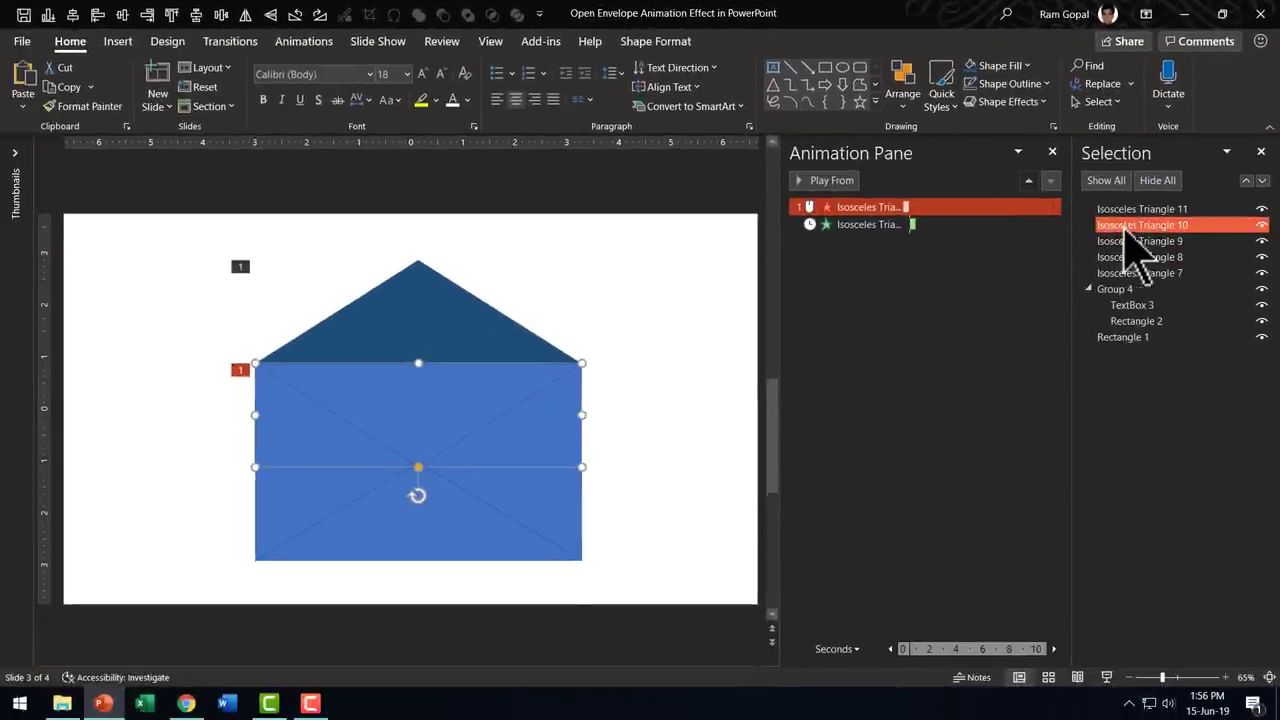
double_click(1200, 225)
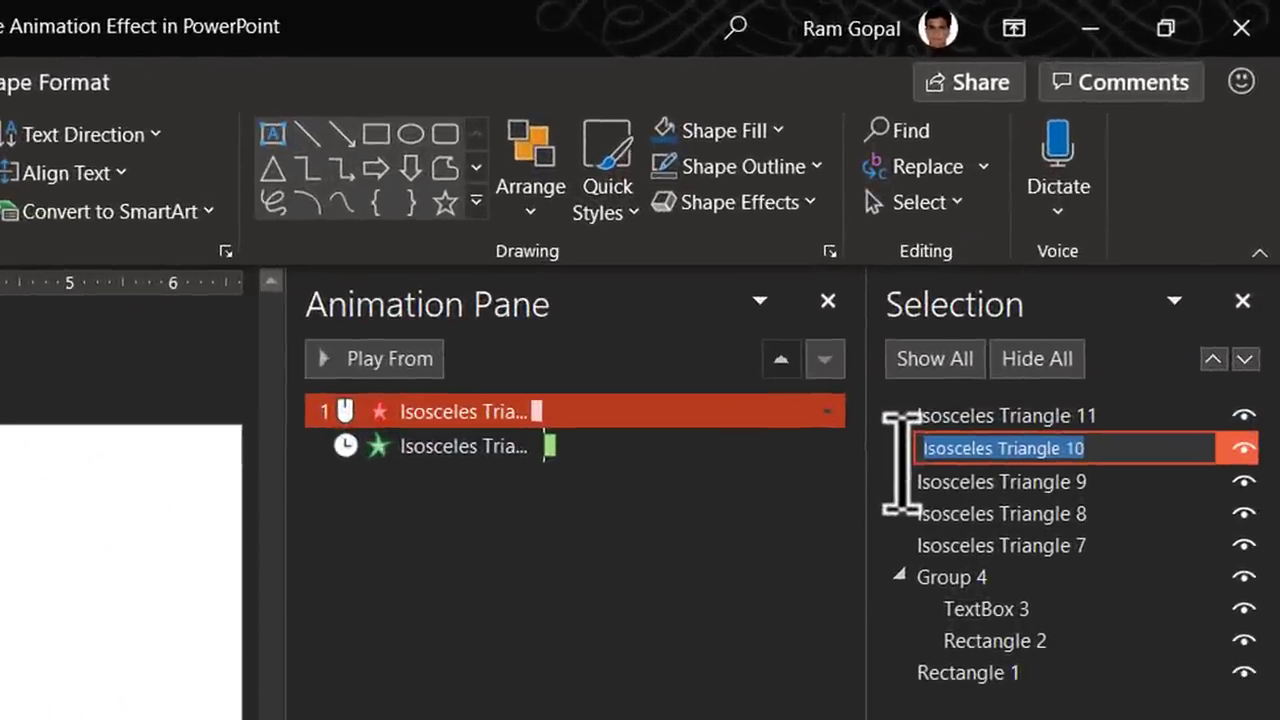
text(Fl)
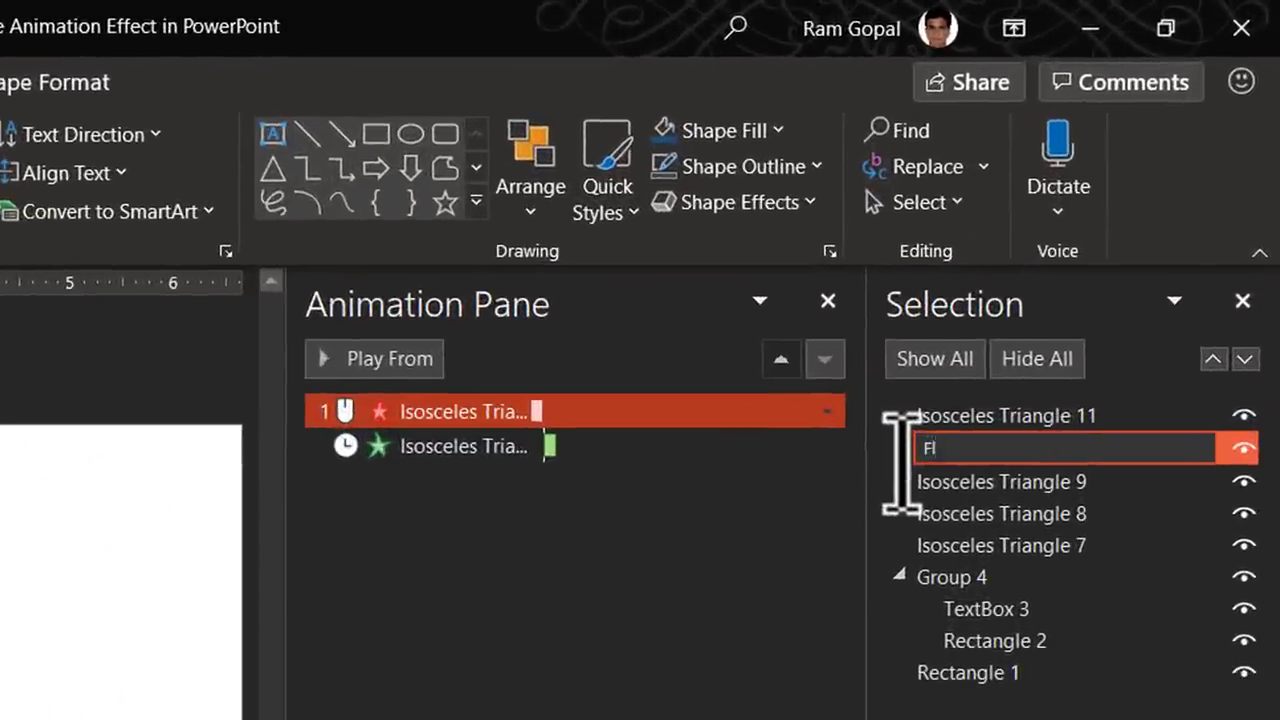
text(ap)
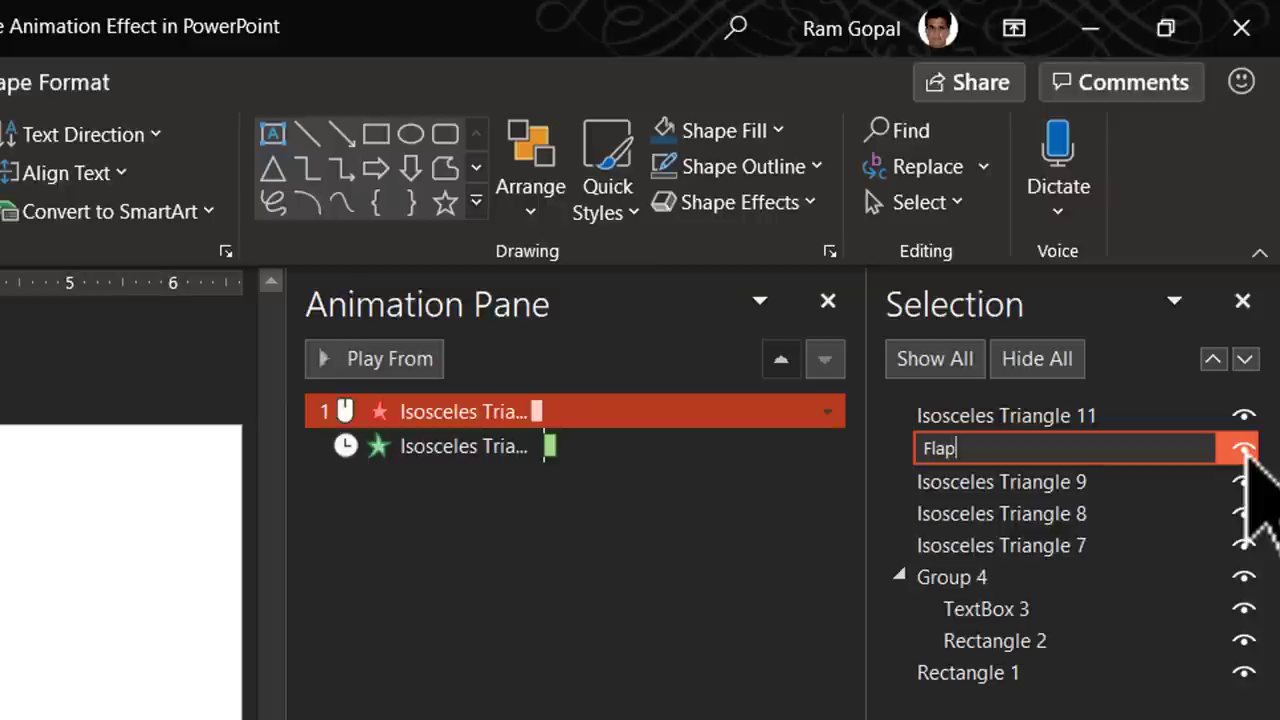
key(Return)
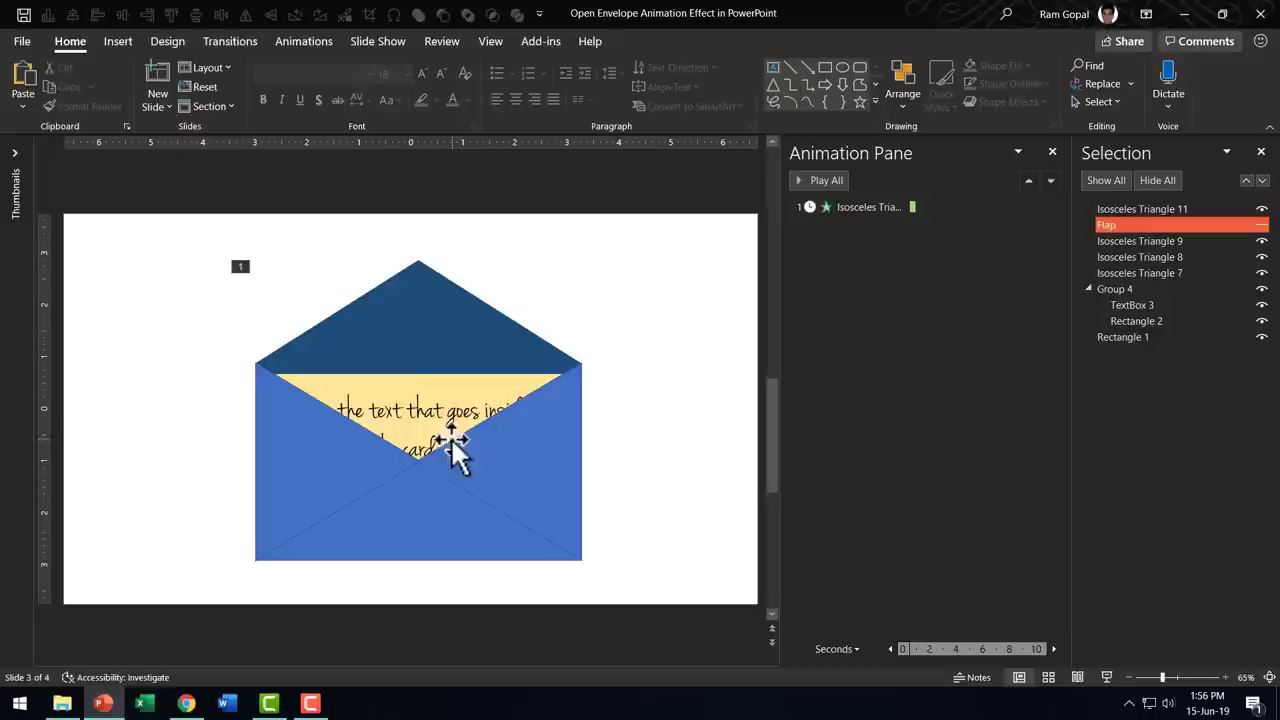
click(670, 398)
Add a Lines motion path with direction Up to the card group, Group 4
click(424, 383)
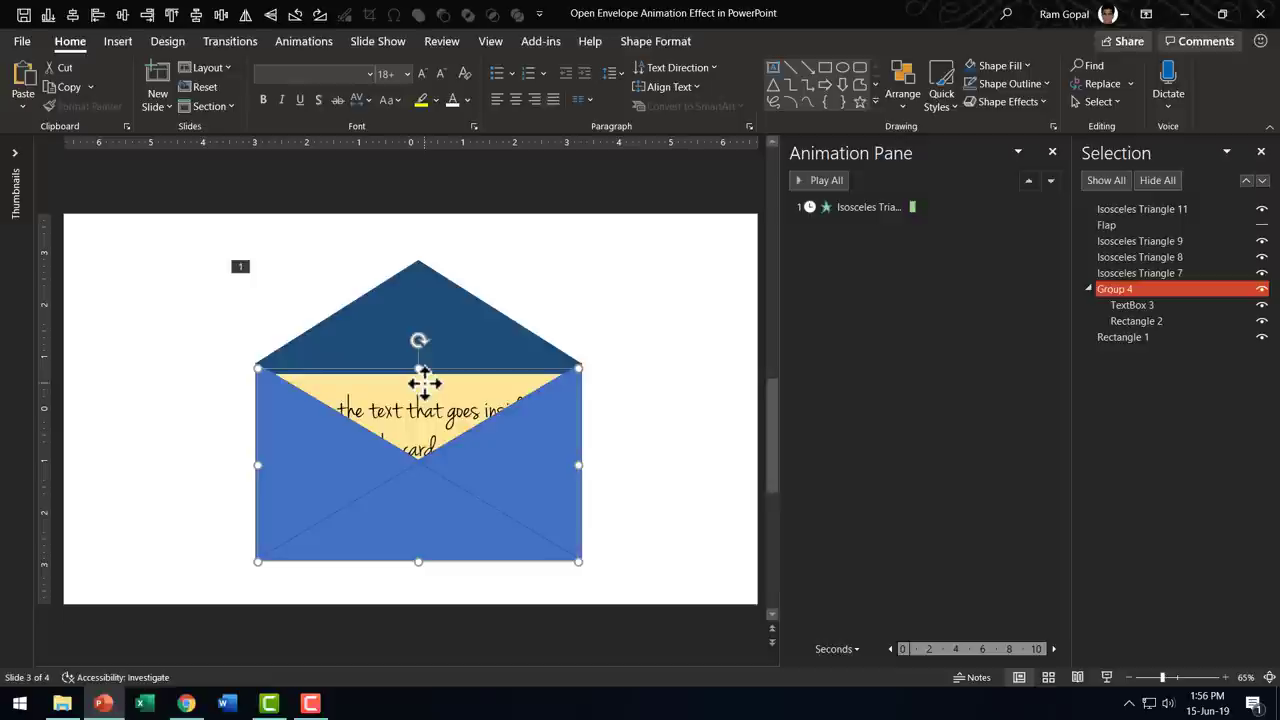
click(310, 42)
click(850, 105)
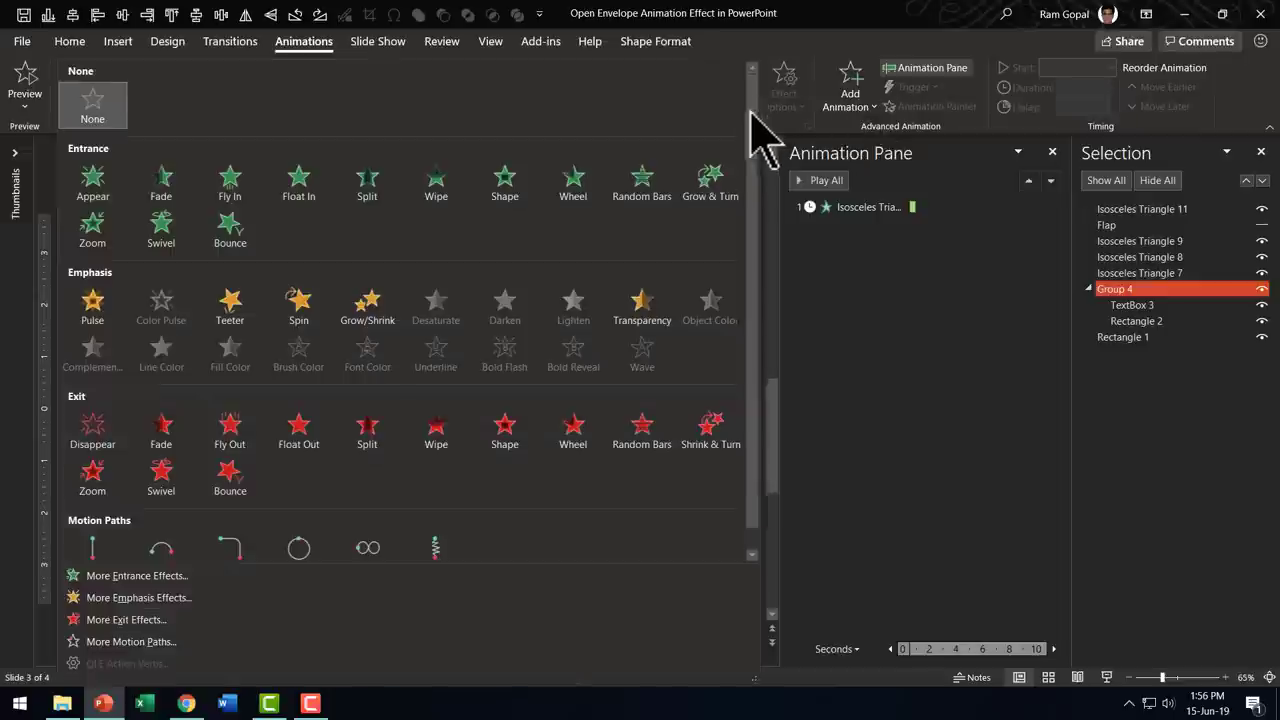
click(90, 556)
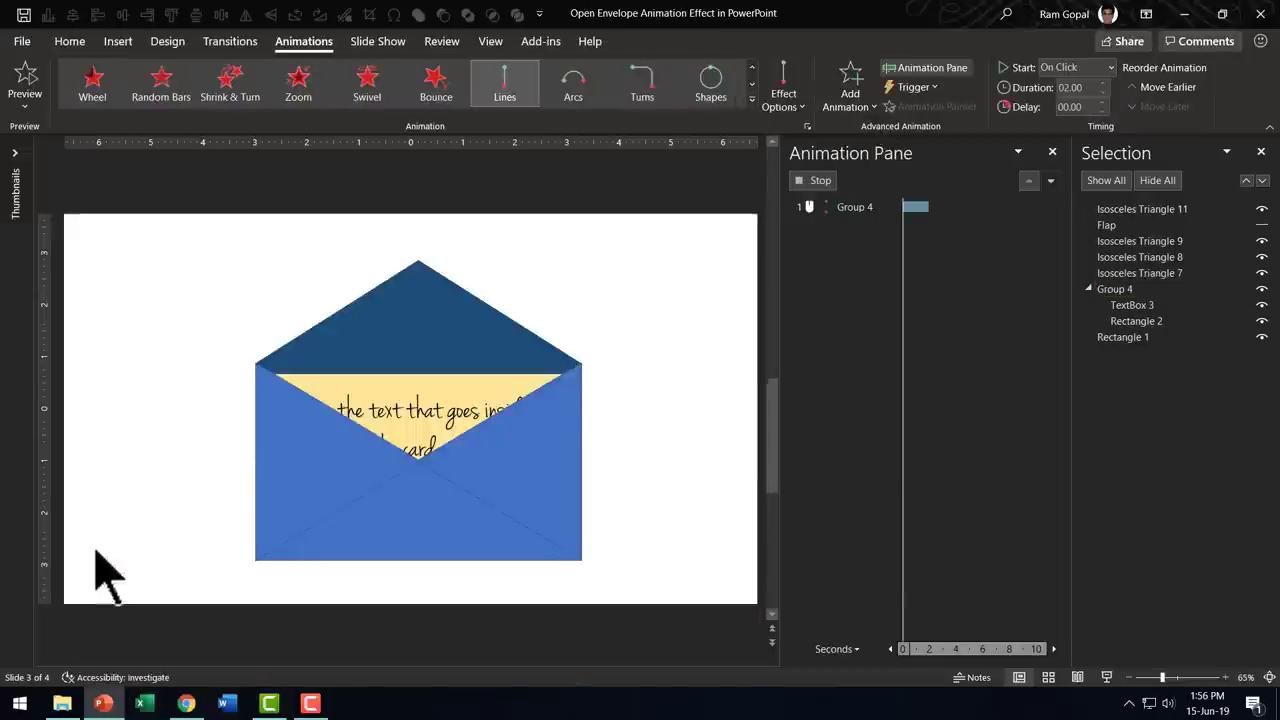
click(785, 95)
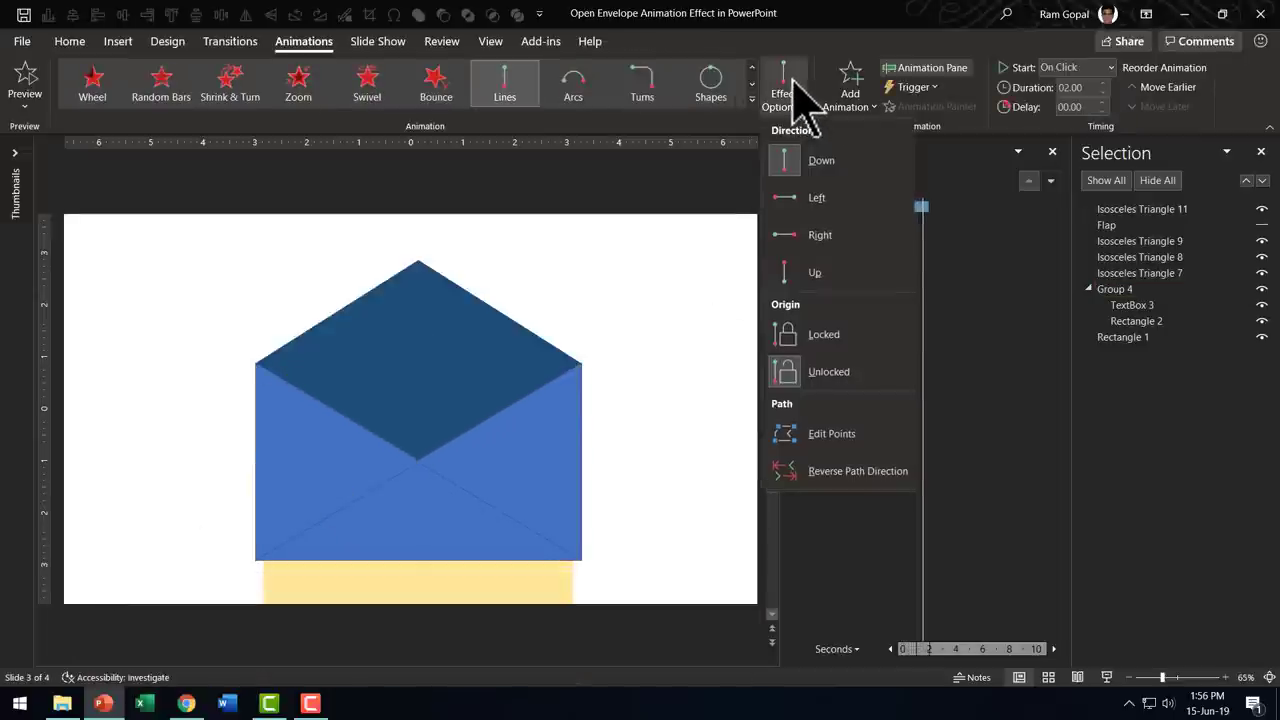
click(818, 276)
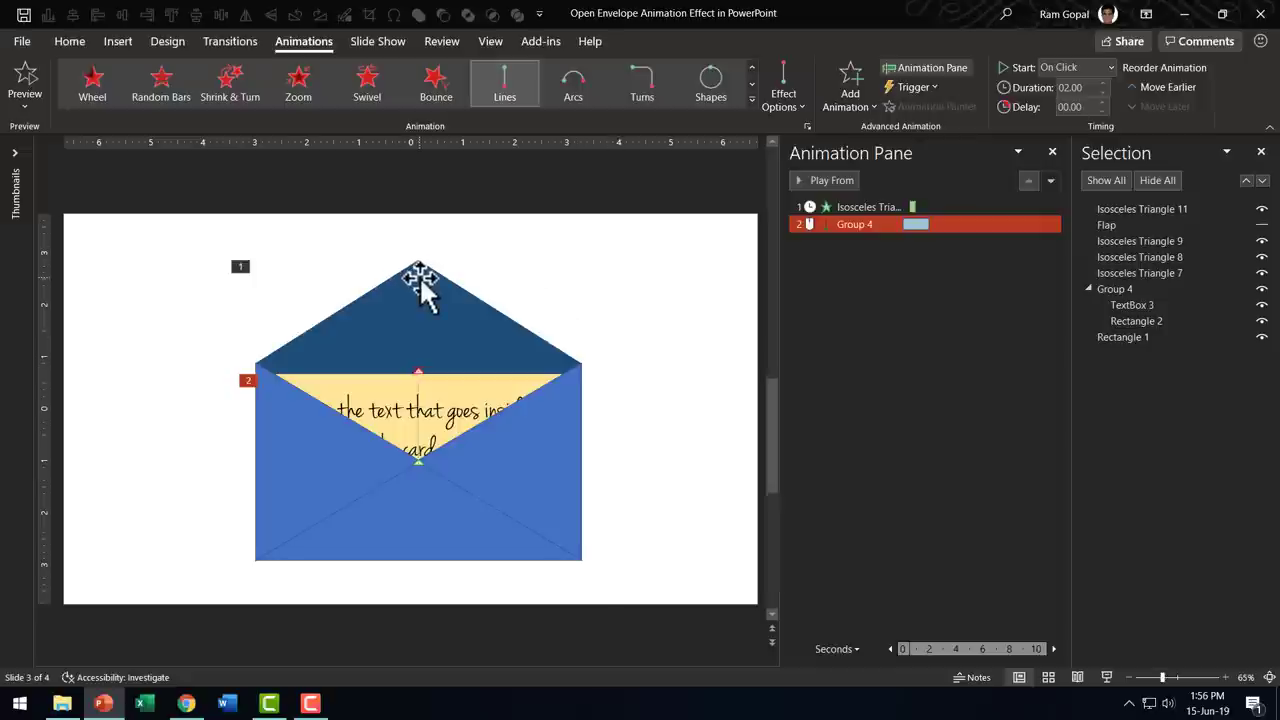
click(424, 272)
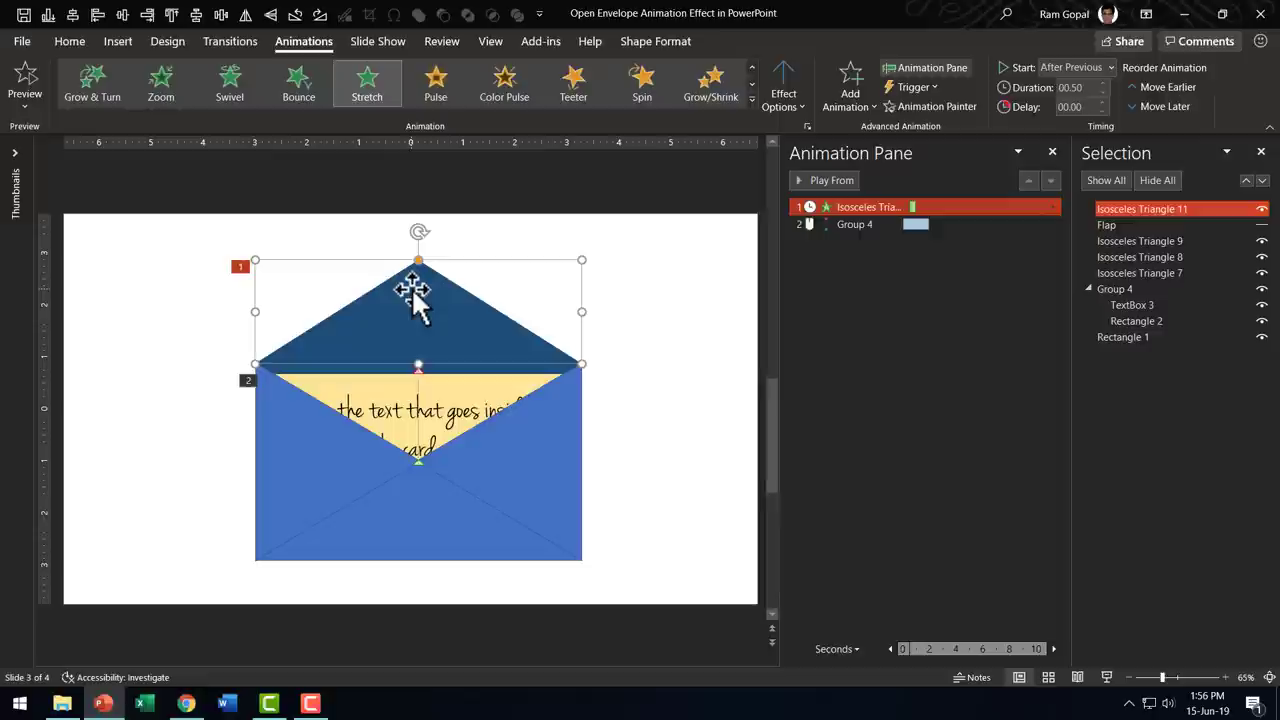
Send the top flap triangle to back, show all hidden objects, and close the Selection Pane
right_click(413, 289)
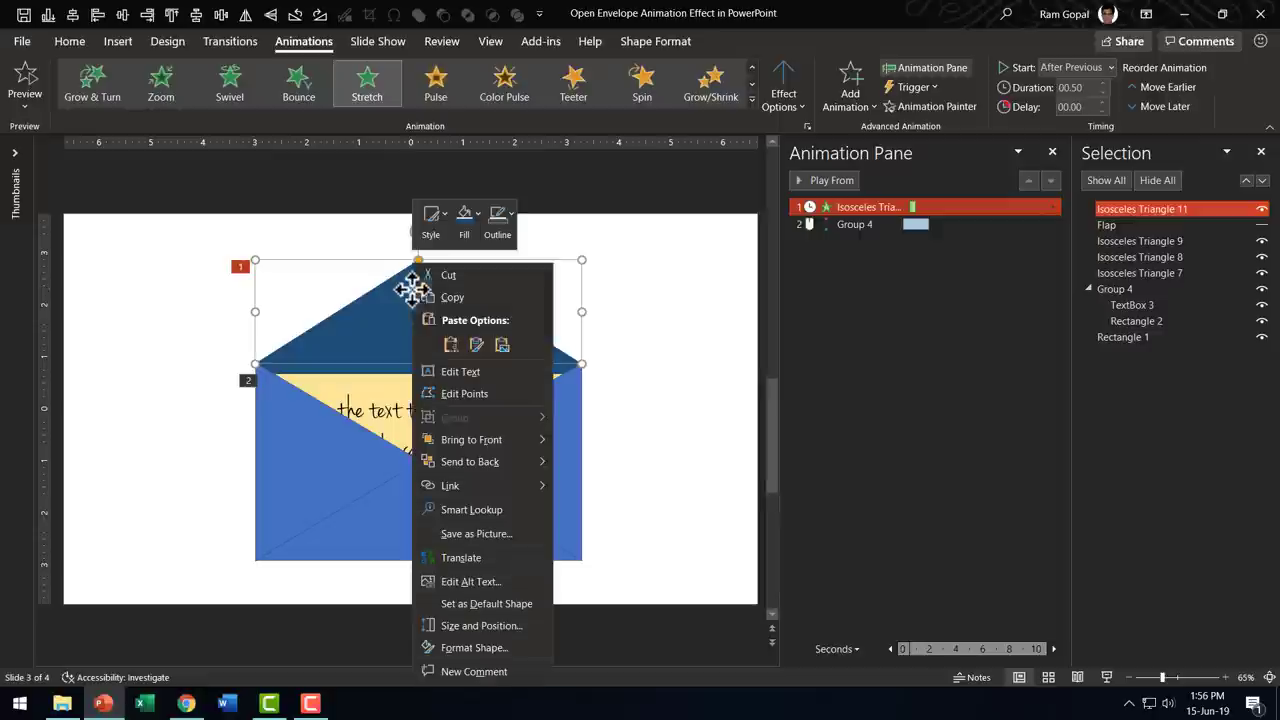
click(482, 462)
click(652, 457)
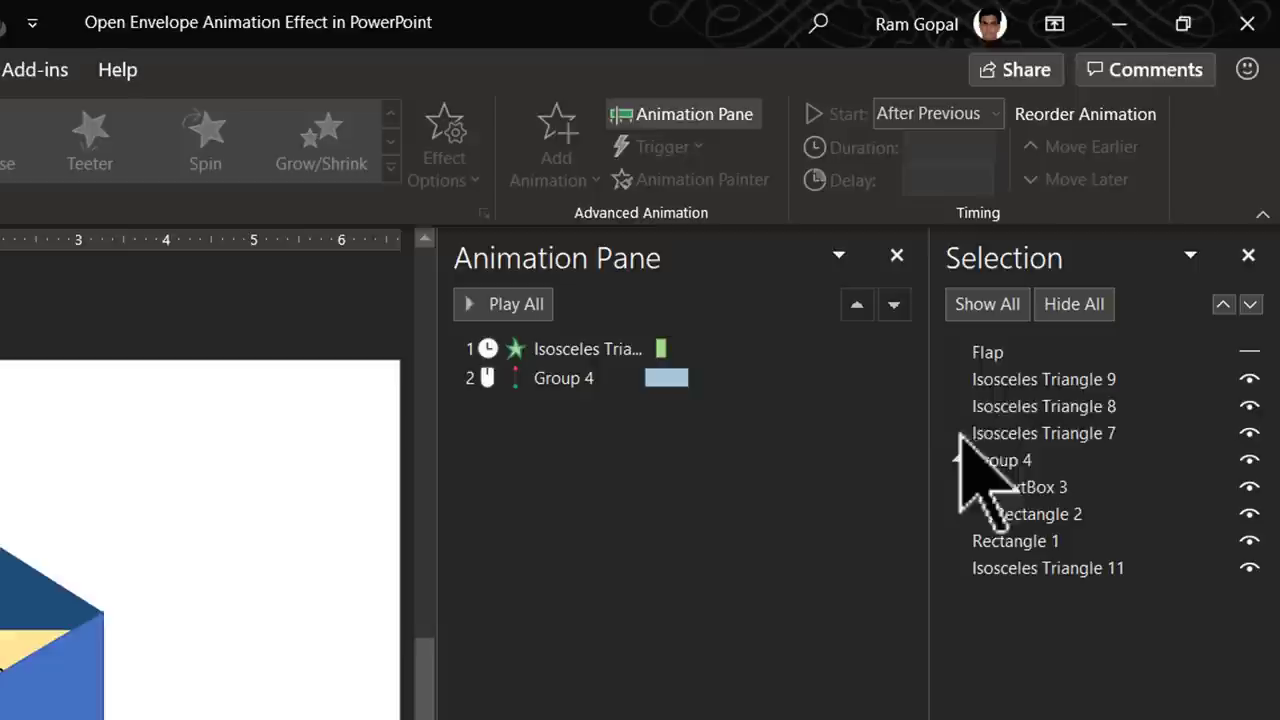
click(980, 303)
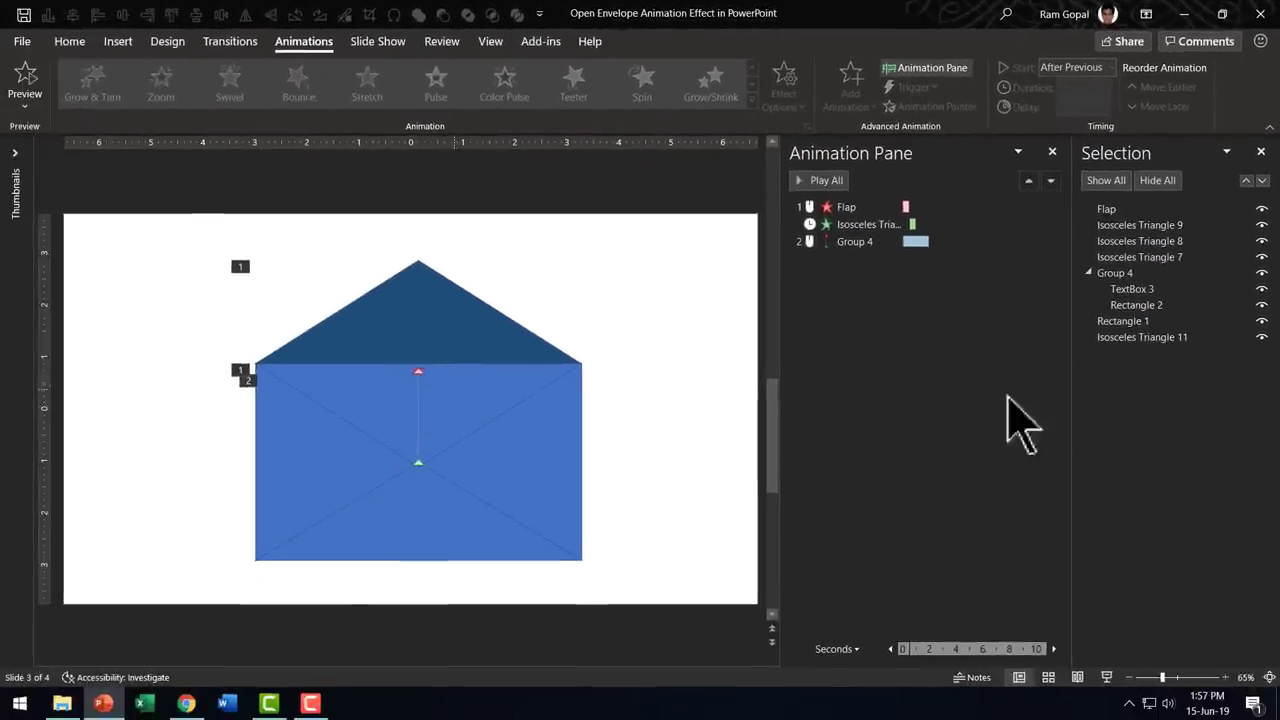
click(1260, 152)
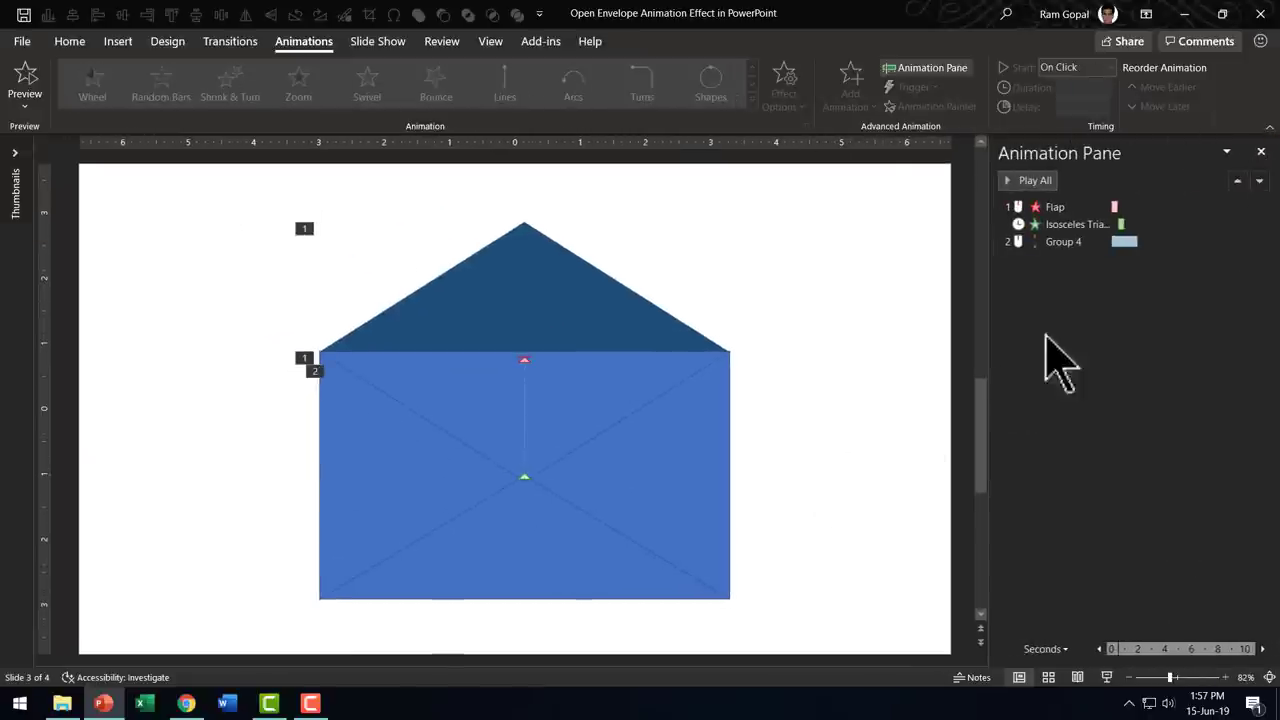
Set the Group 4 upward motion path to start After Previous
click(1084, 243)
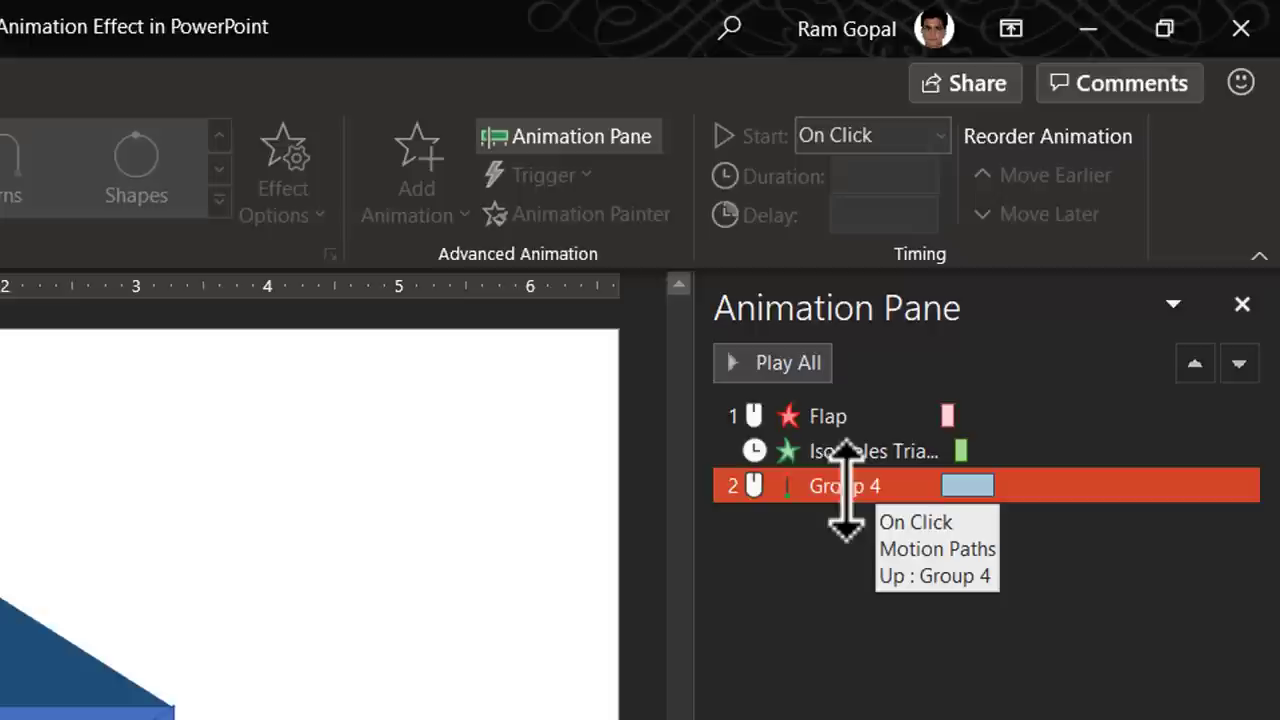
click(872, 486)
click(872, 136)
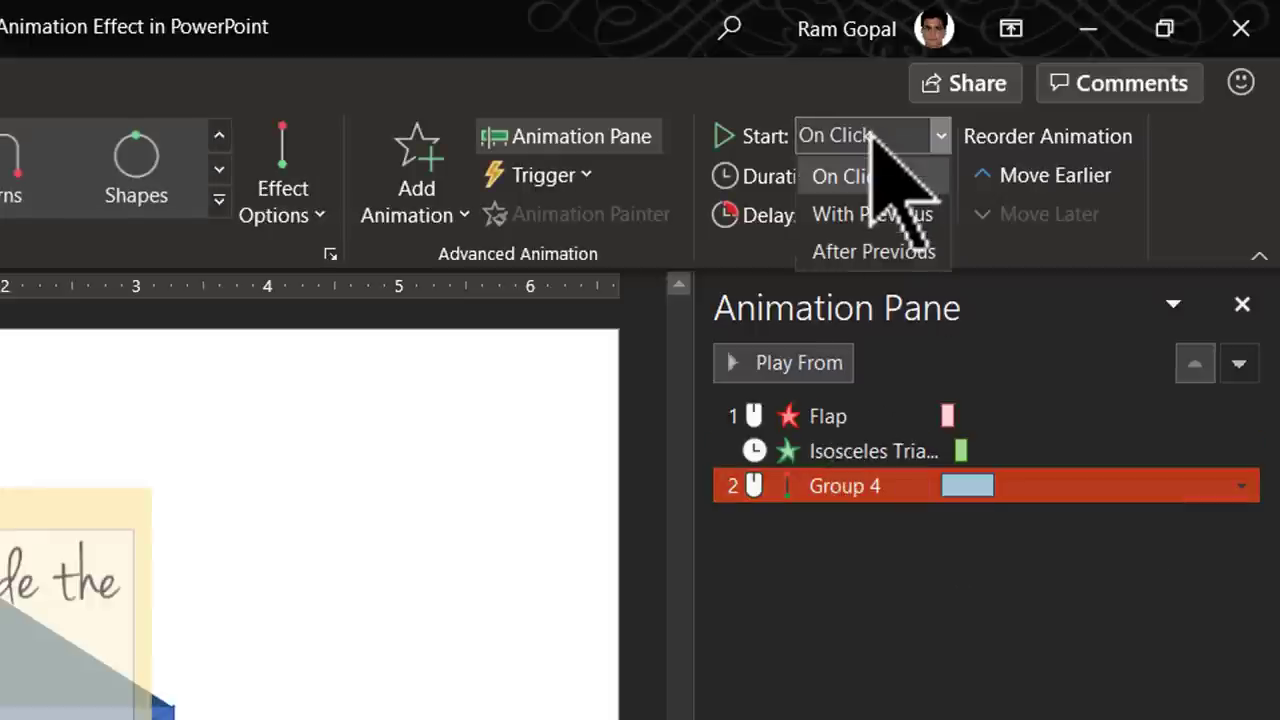
click(876, 252)
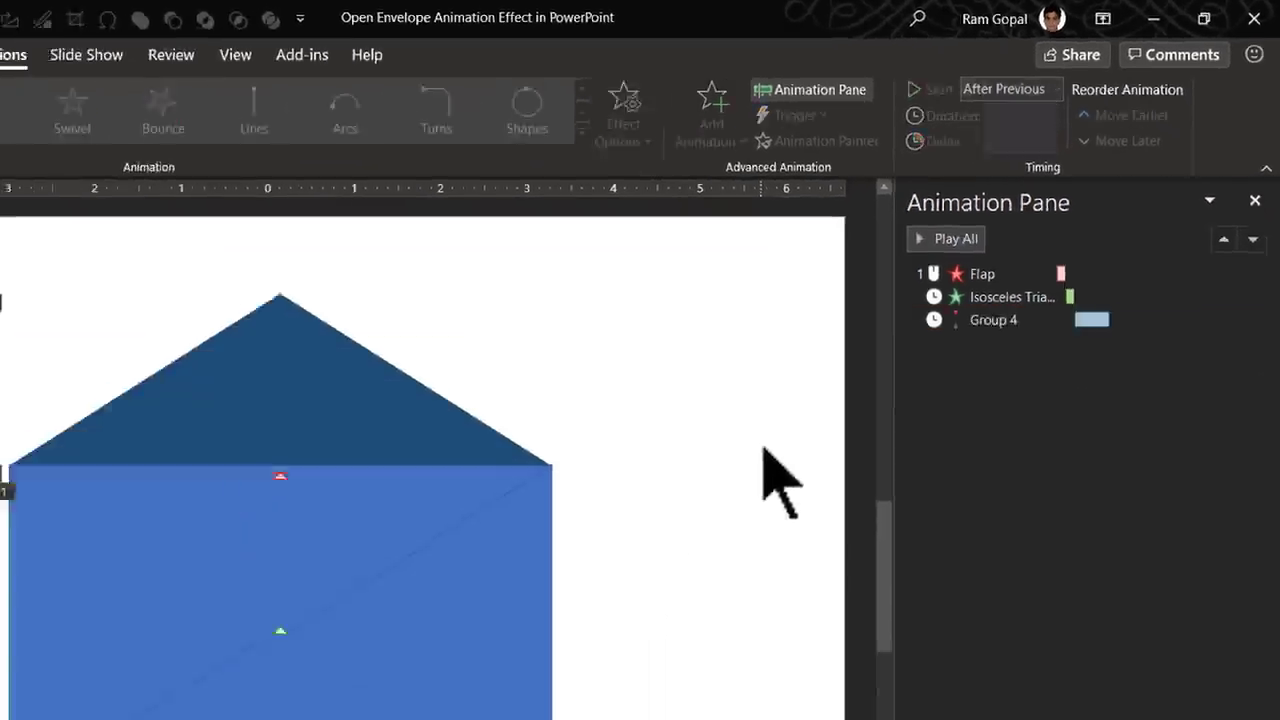